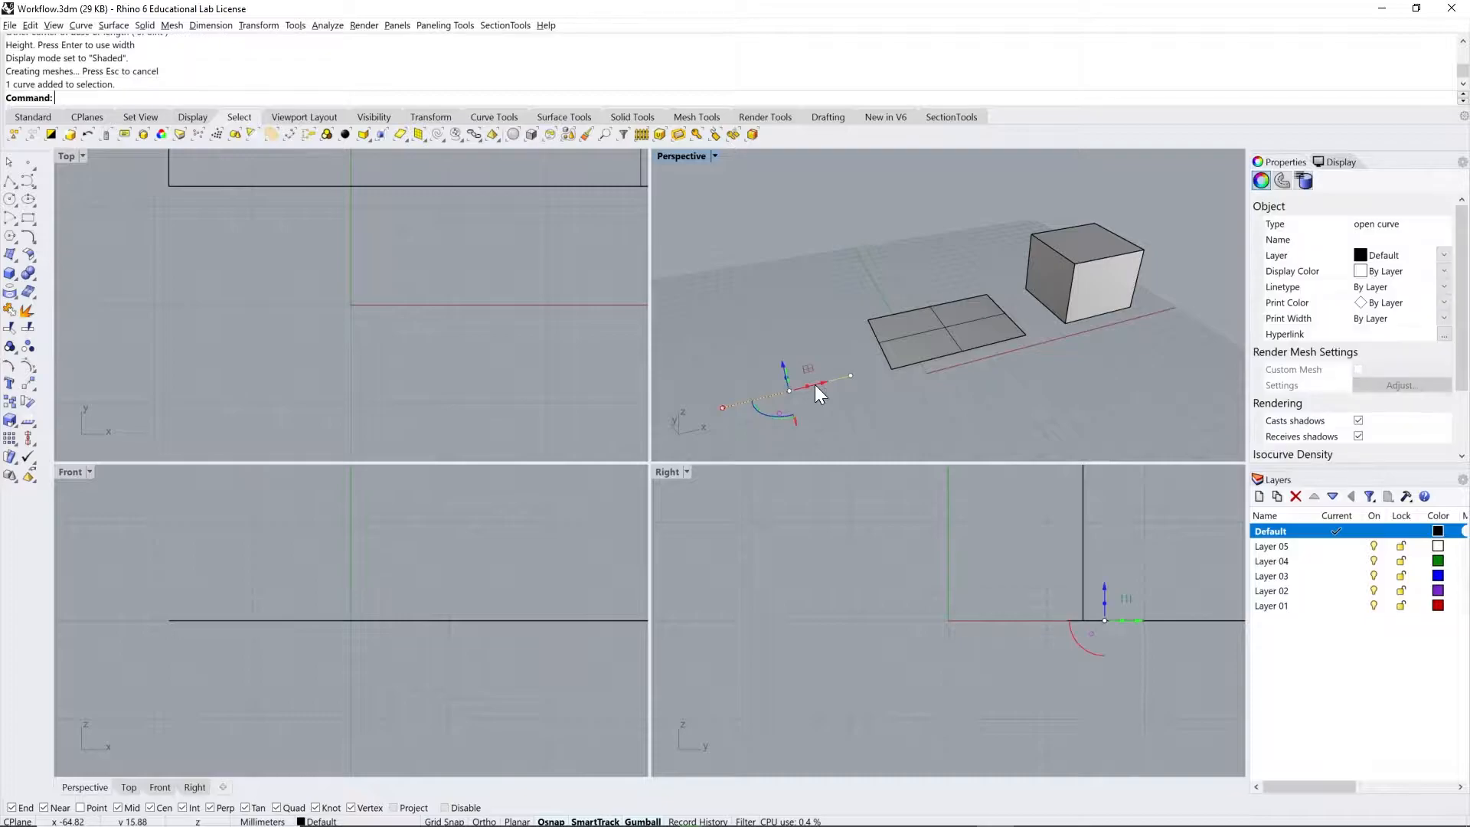
# Step: Select the flat surface, switch the selection to the box, and clear it in the Perspective view
pyautogui.click(947, 329)
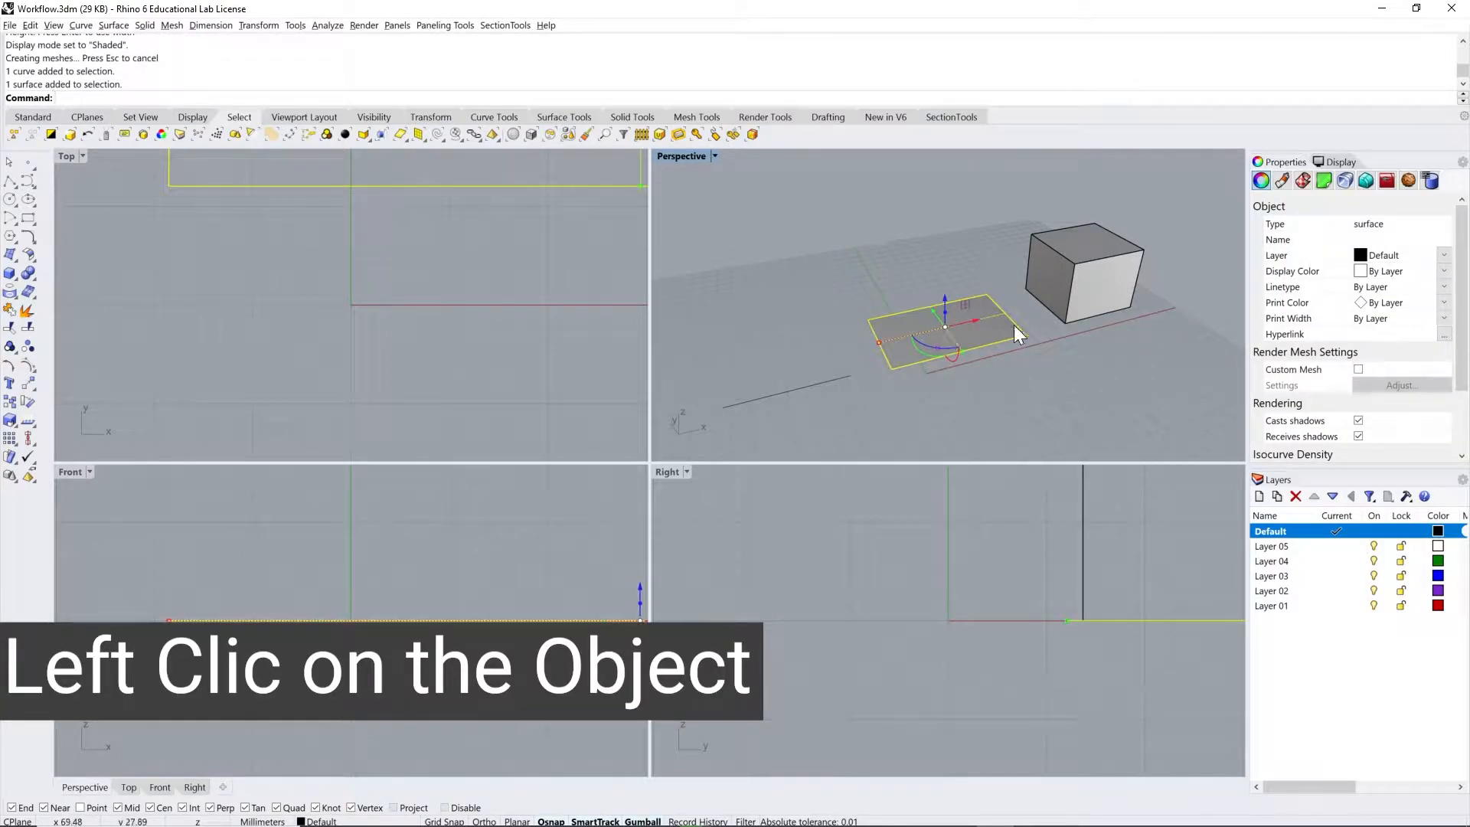
pyautogui.click(1090, 282)
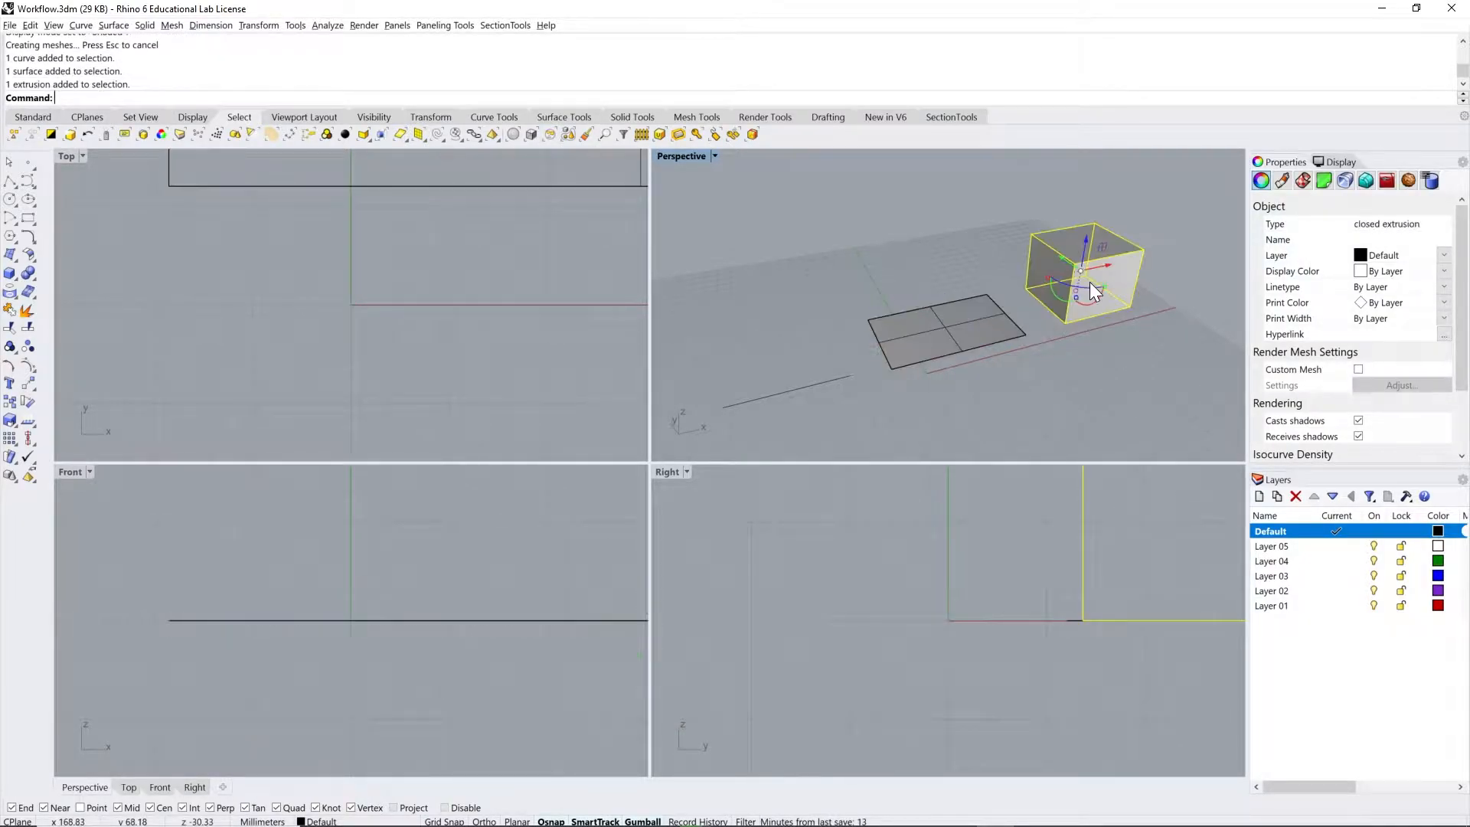
pyautogui.click(1141, 416)
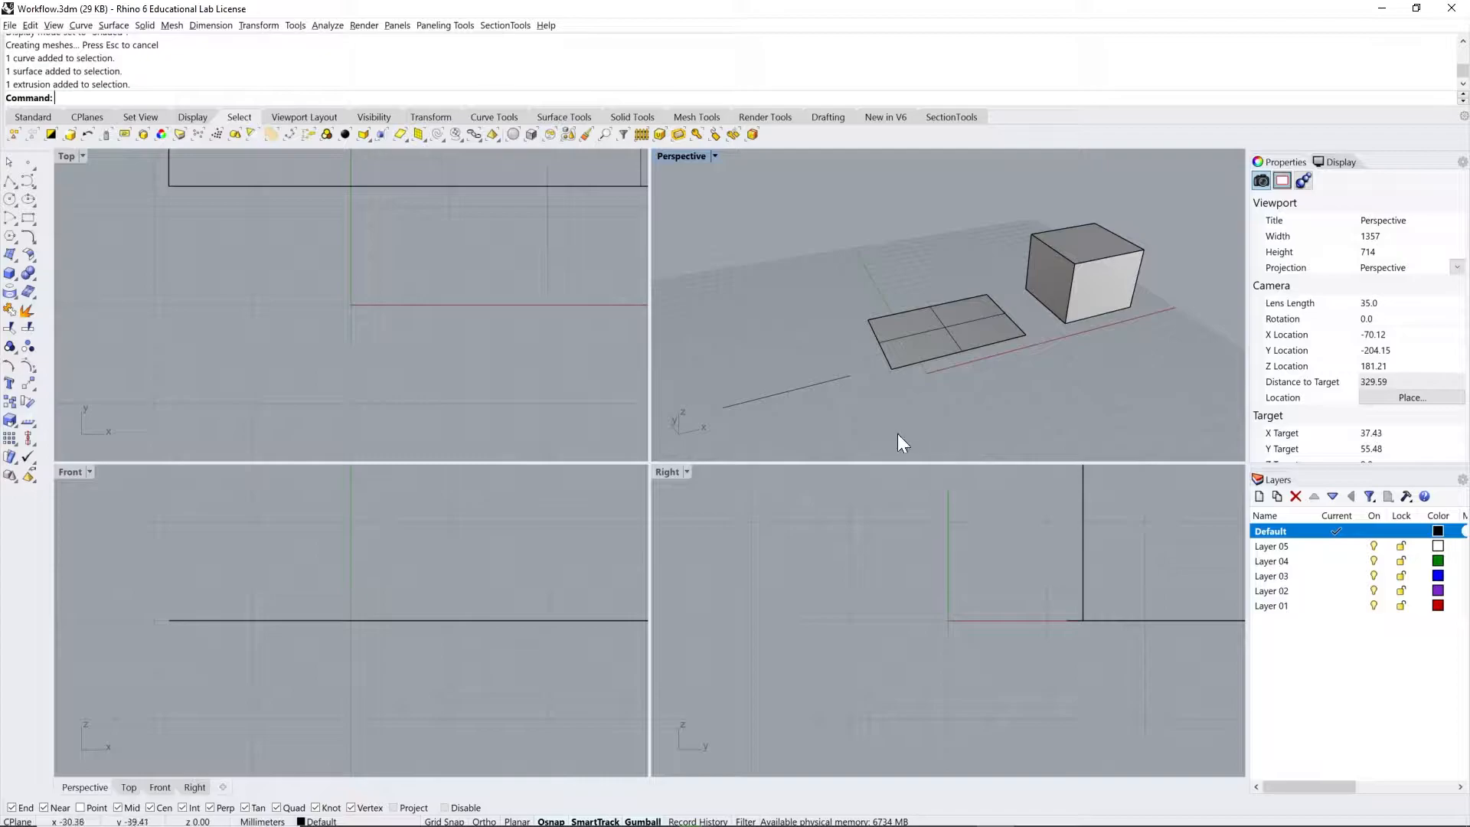
# Step: Build one combined selection by adding the line, the flat surface and the box
pyautogui.keyDown('shift'); pyautogui.click(815, 385); pyautogui.keyUp('shift')
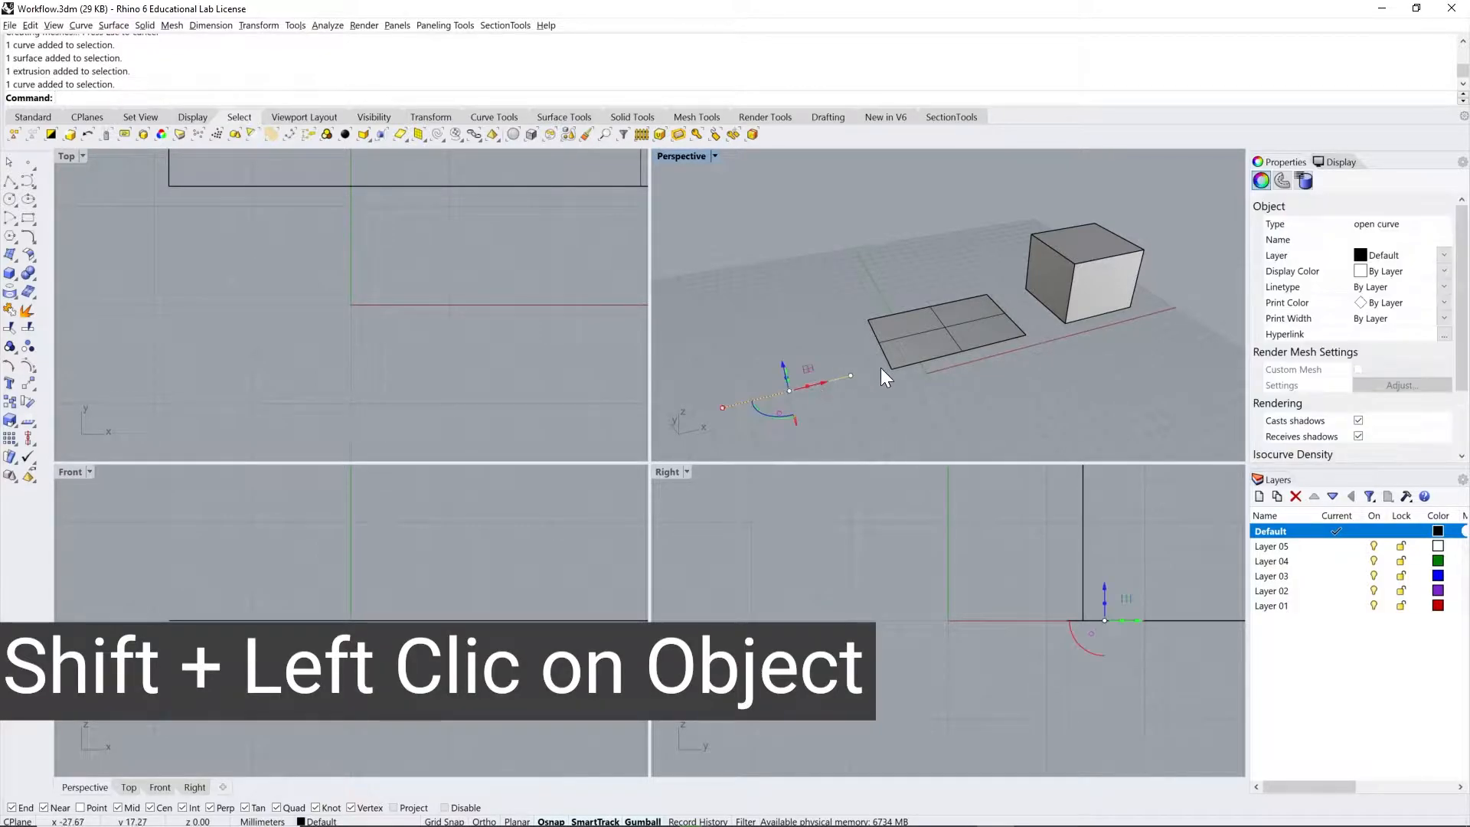
pyautogui.keyDown('shift'); pyautogui.click(935, 346); pyautogui.keyUp('shift')
pyautogui.keyDown('shift'); pyautogui.click(1096, 286); pyautogui.keyUp('shift')
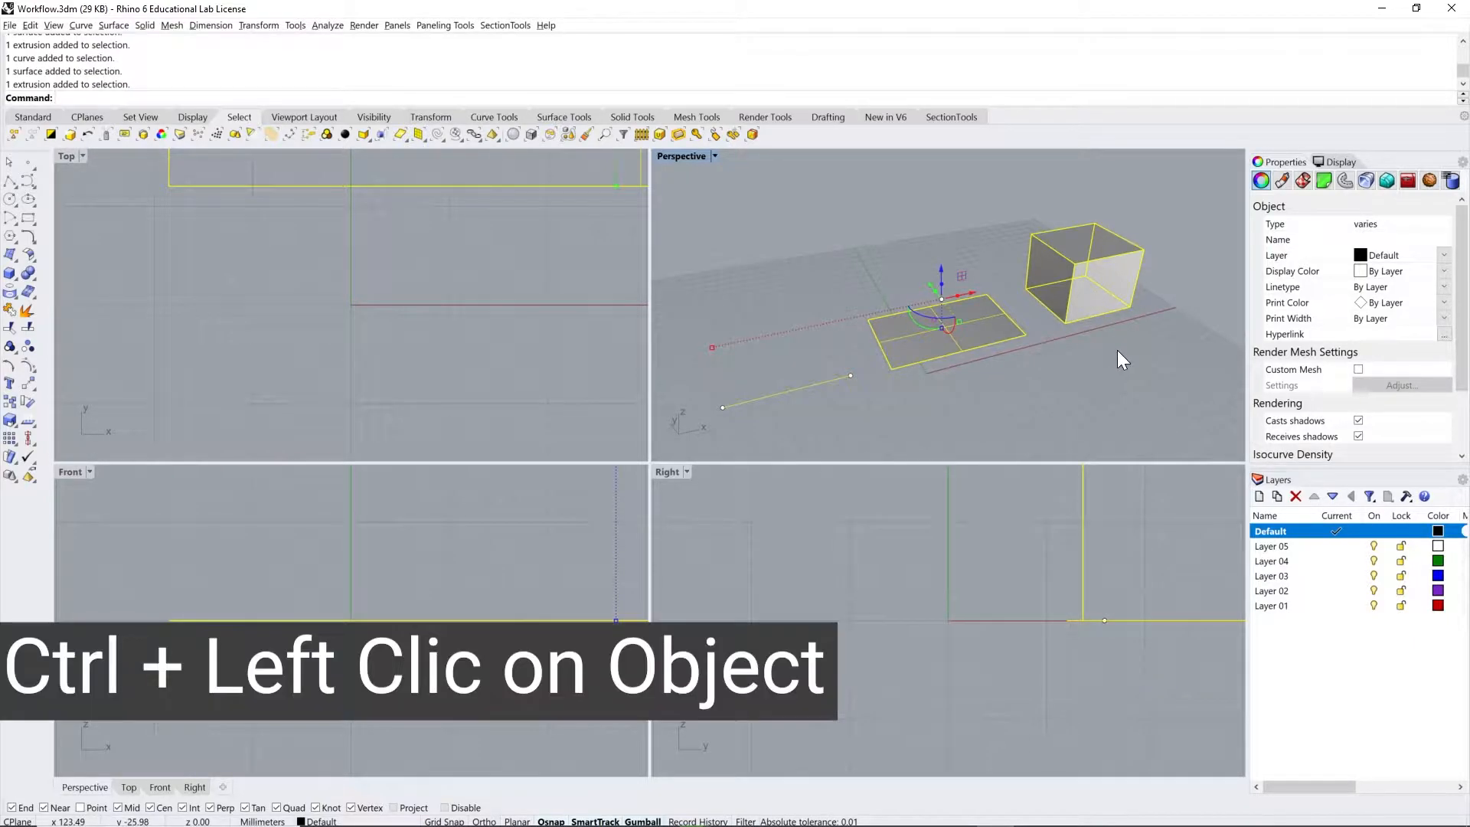
# Step: Remove the box, the flat surface and the line one by one from the current selection
pyautogui.keyDown('ctrl'); pyautogui.click(1095, 288); pyautogui.keyUp('ctrl')
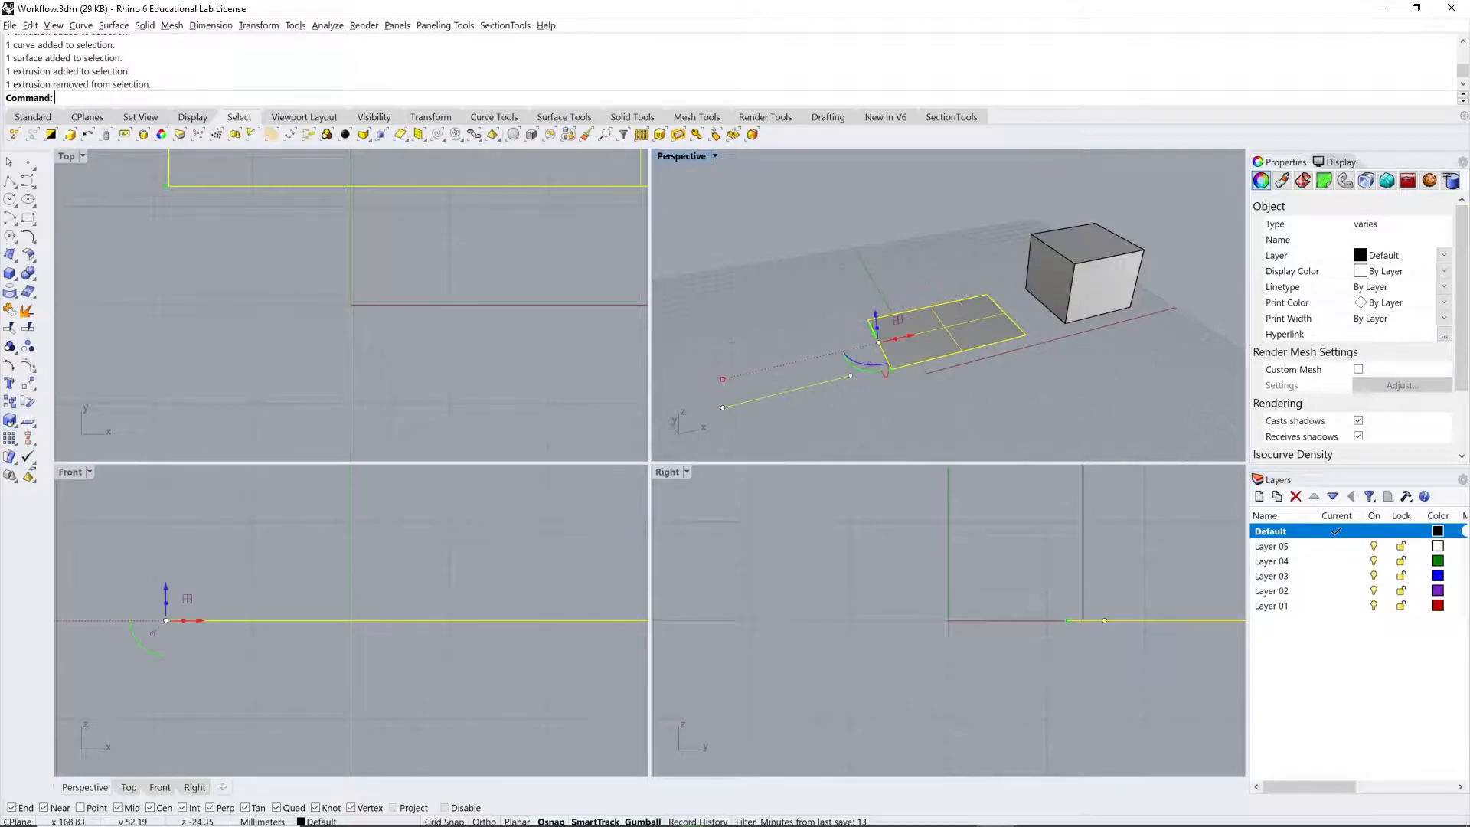
pyautogui.keyDown('ctrl'); pyautogui.click(986, 319); pyautogui.keyUp('ctrl')
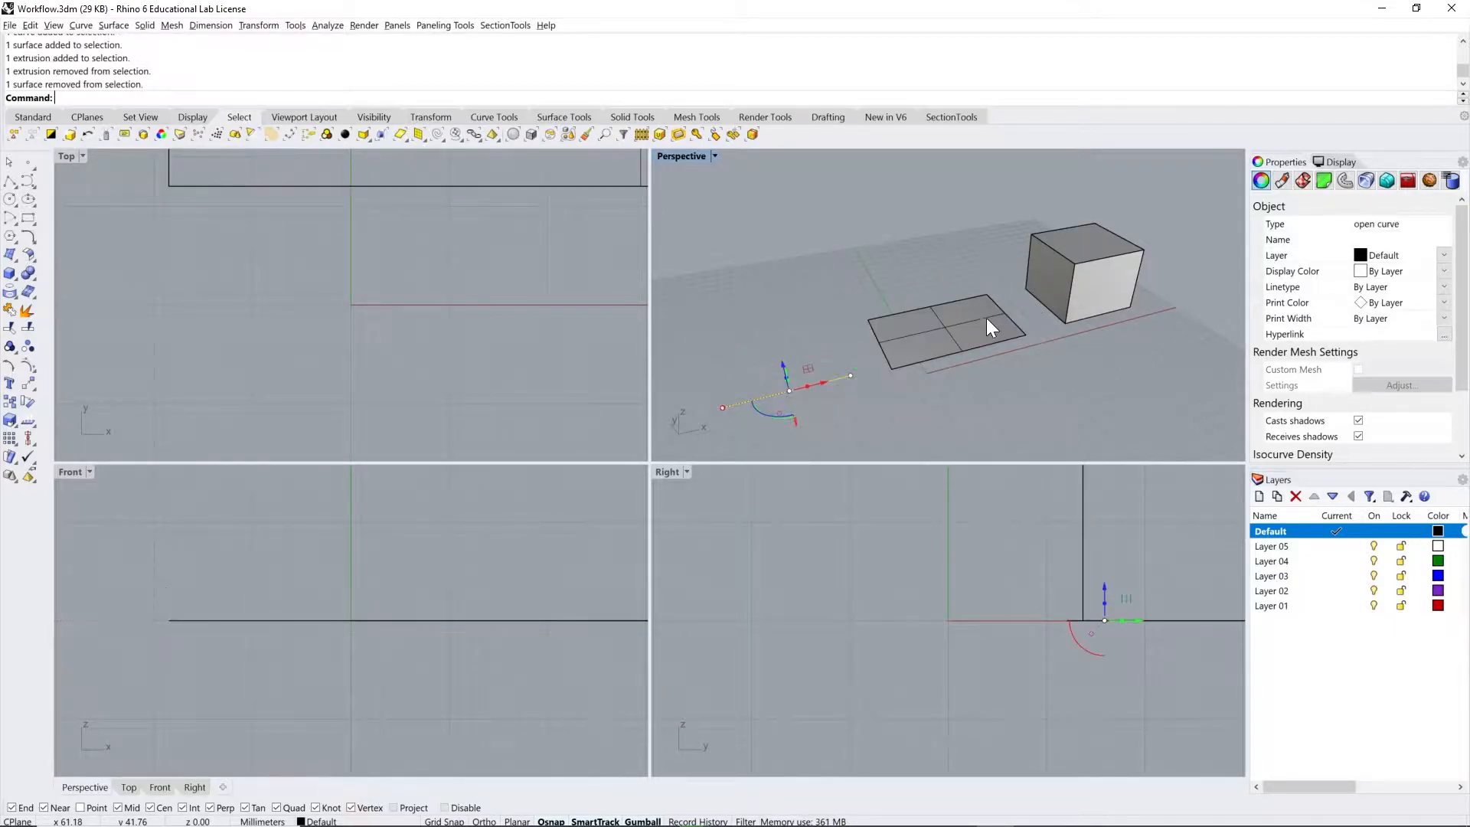
pyautogui.keyDown('ctrl'); pyautogui.click(838, 375); pyautogui.keyUp('ctrl')
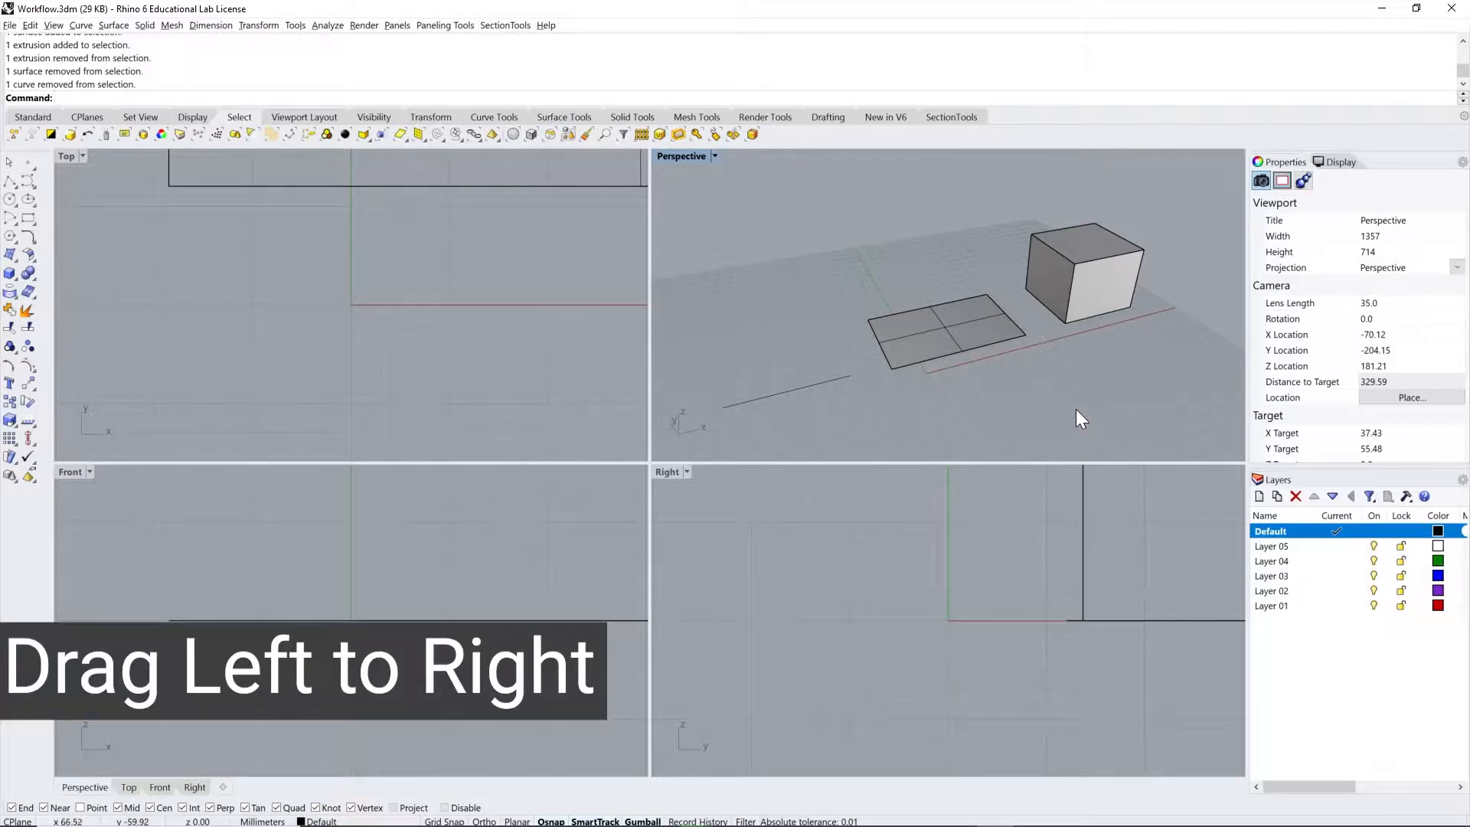
# Step: Window-select the fully enclosed line and surface, reselect only the line with a smaller window, and clear the selection
pyautogui.moveTo(678, 201); pyautogui.dragTo(1063, 433)
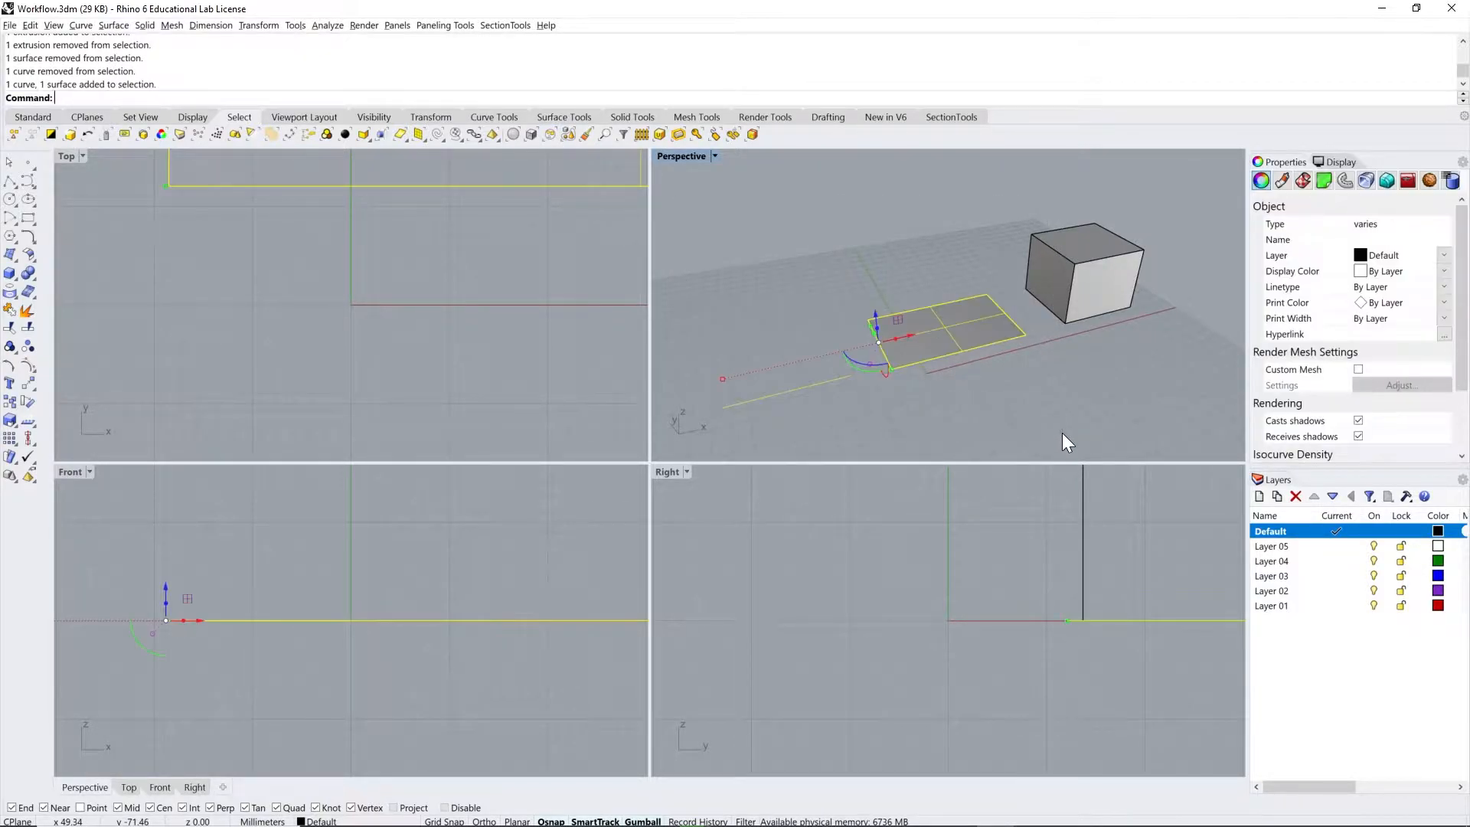
pyautogui.moveTo(689, 186); pyautogui.dragTo(894, 439)
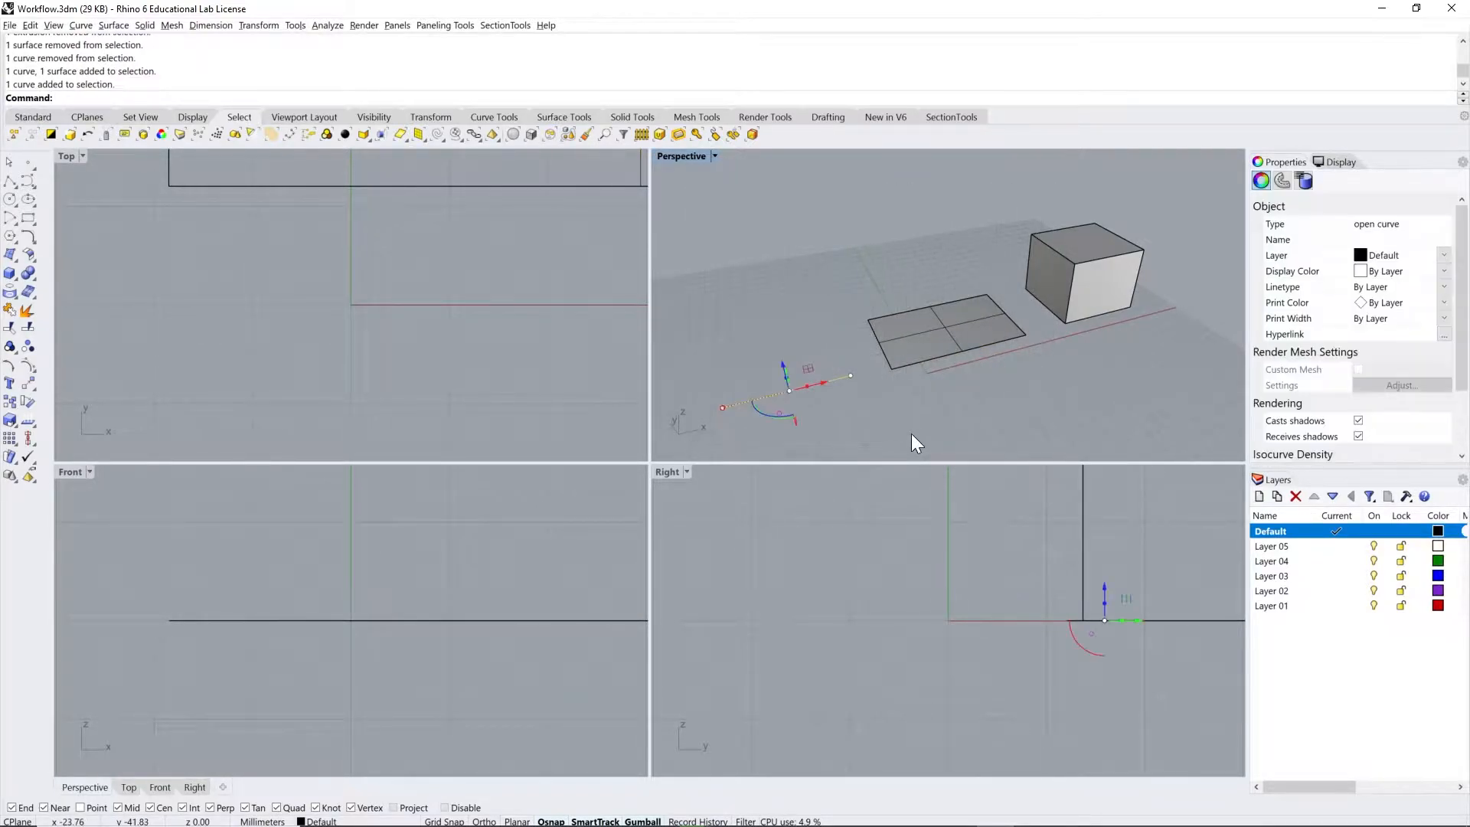
pyautogui.click(949, 415)
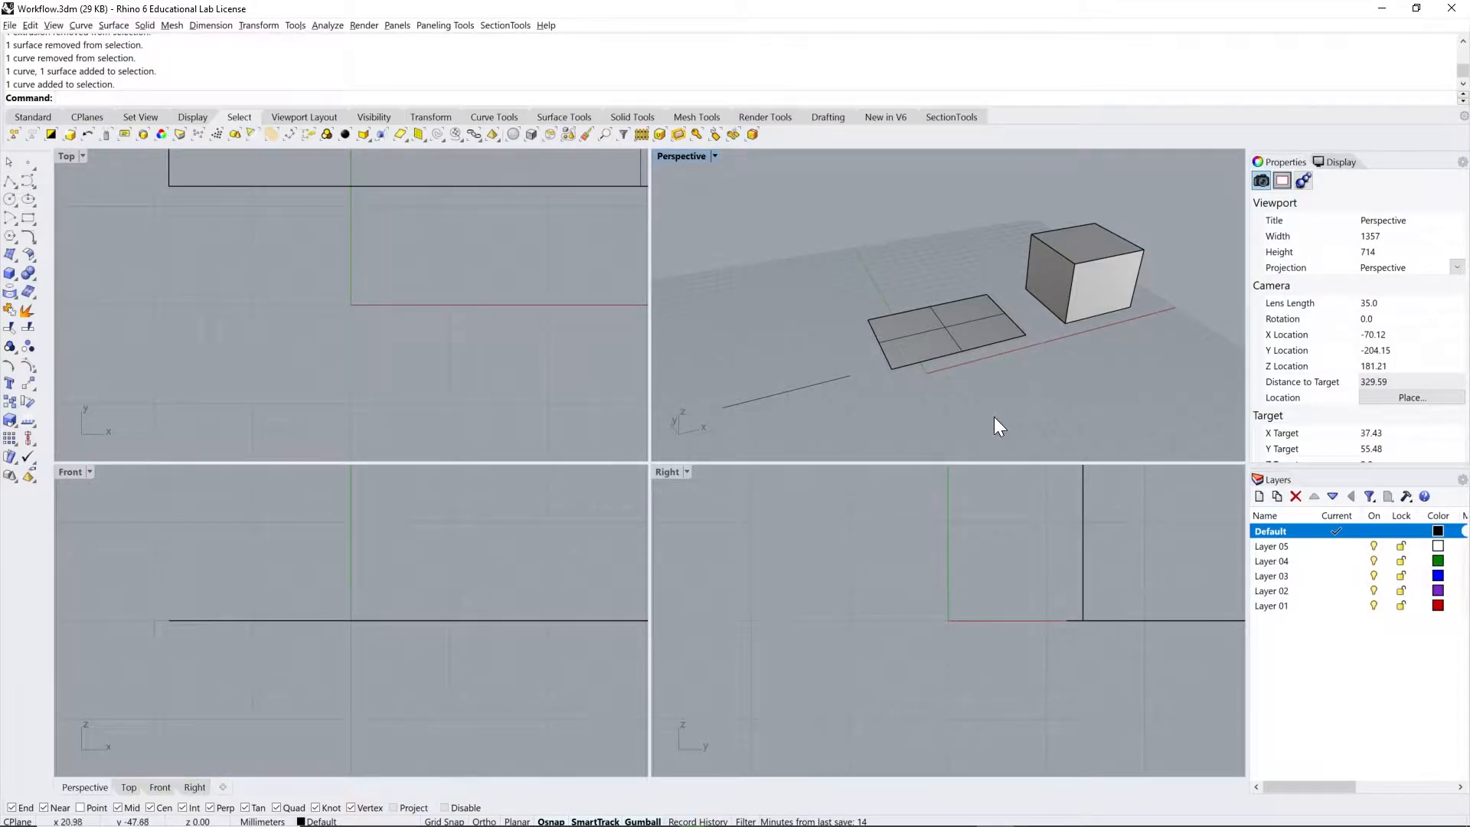
# Step: Crossing-select the surface and the box, and extend the crossing window to catch the line as well
pyautogui.moveTo(1184, 420); pyautogui.dragTo(935, 180)
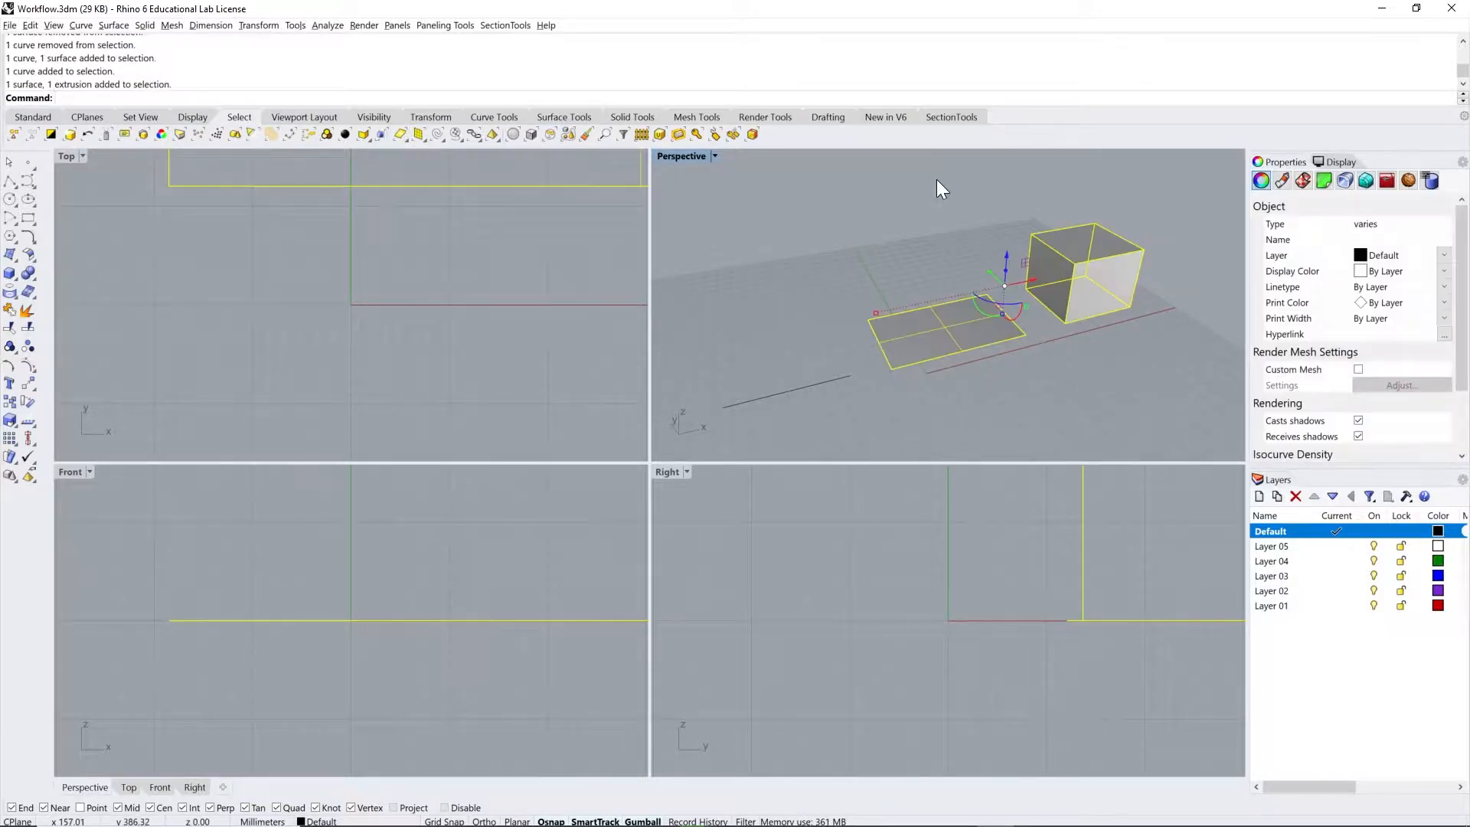
pyautogui.moveTo(1185, 432); pyautogui.dragTo(810, 181)
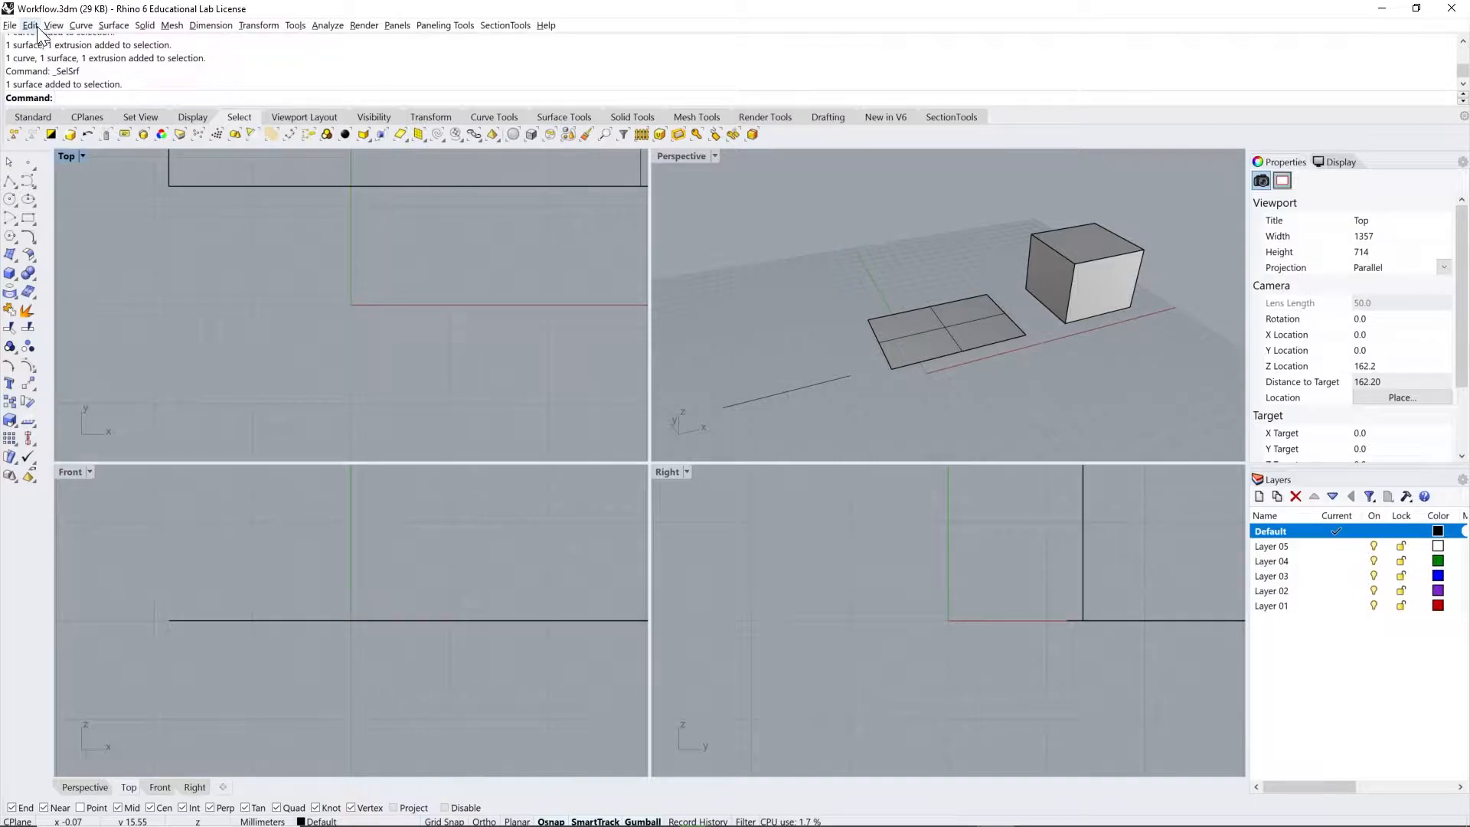
# Step: Bring up the available commands for selecting objects
pyautogui.click(30, 26)
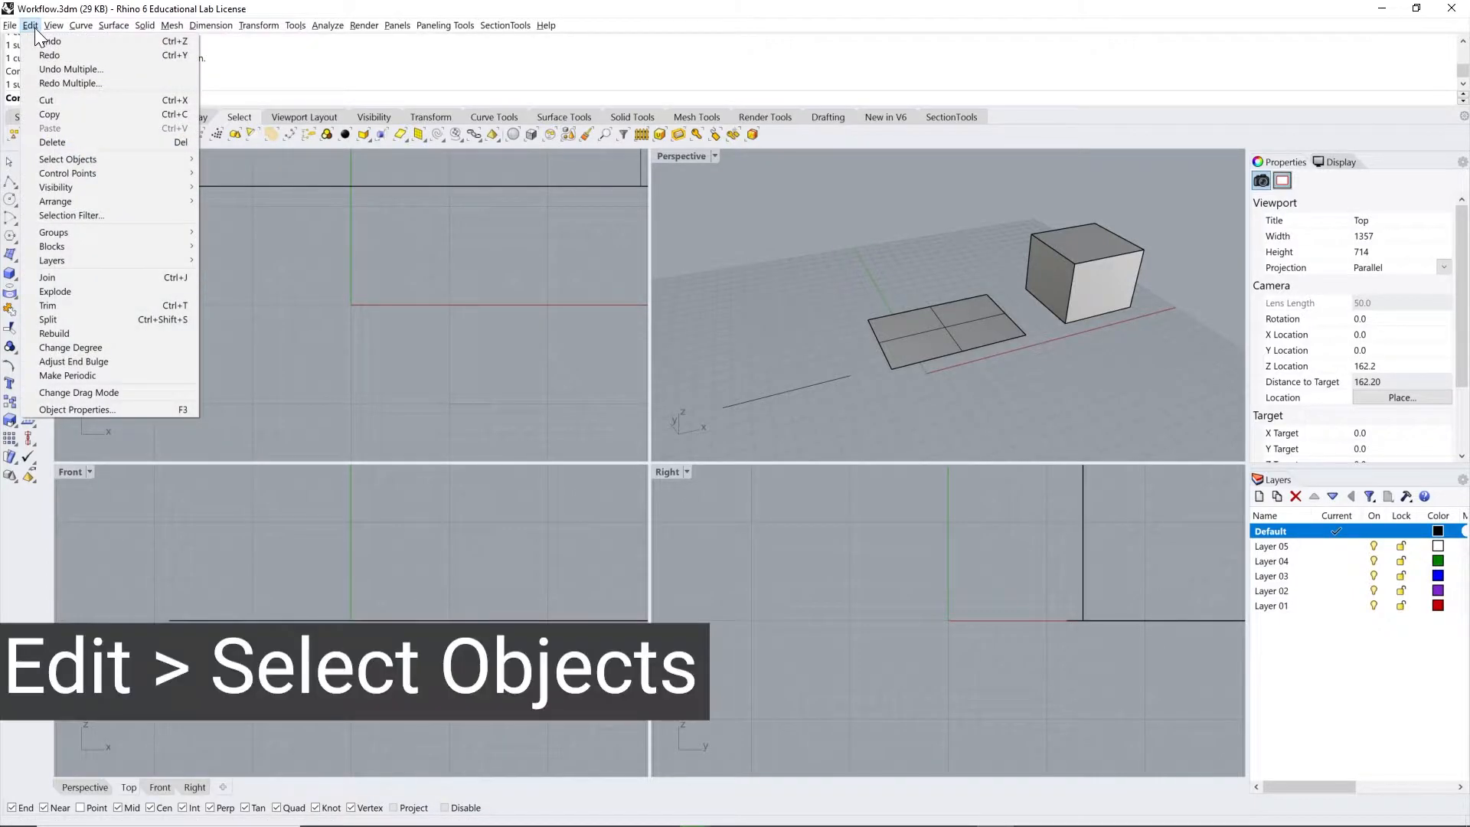
pyautogui.moveTo(71, 159)
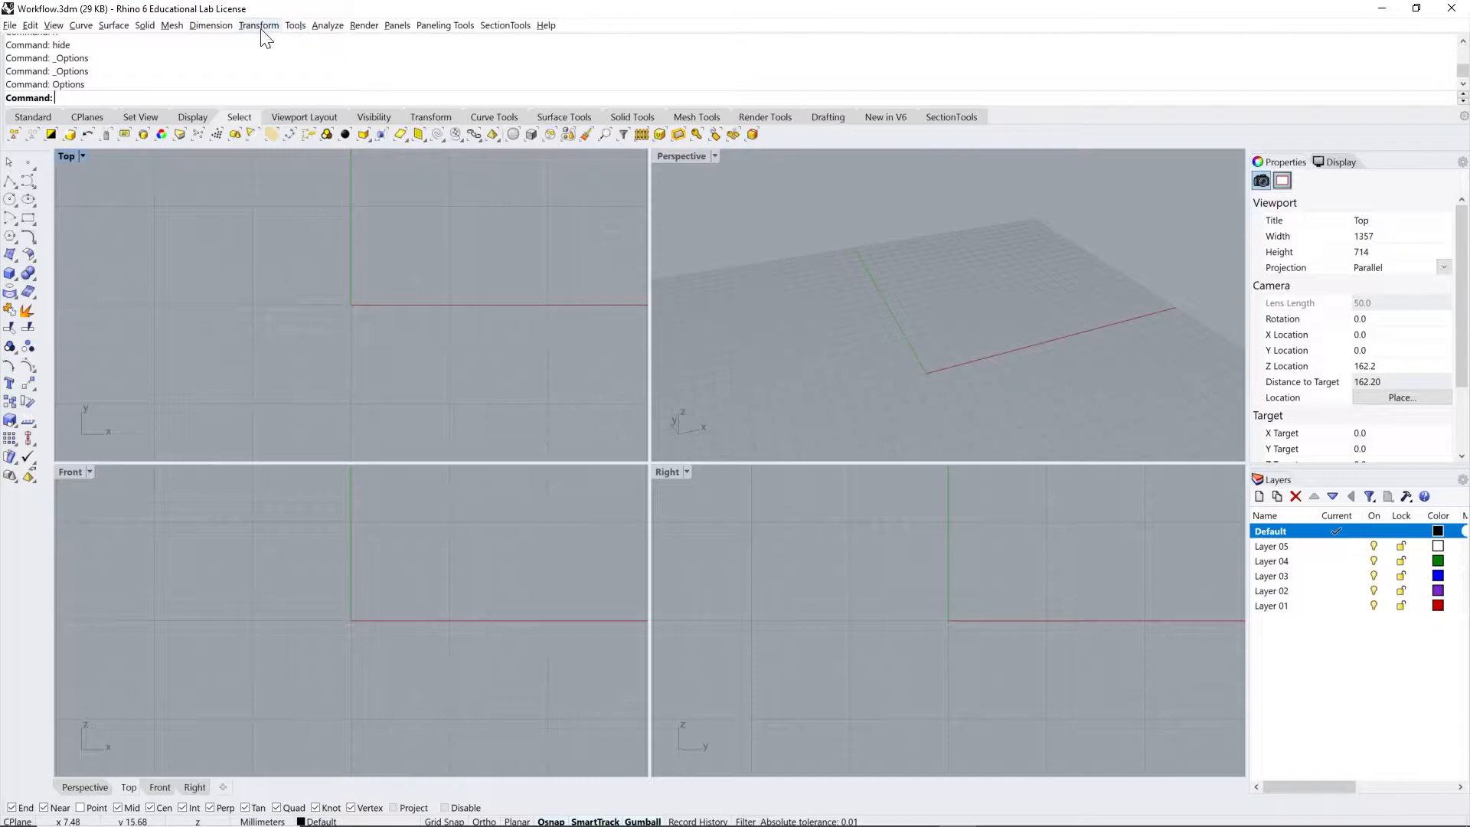
# Step: Open the Rhino Options dialog with the Options command
pyautogui.click(297, 27)
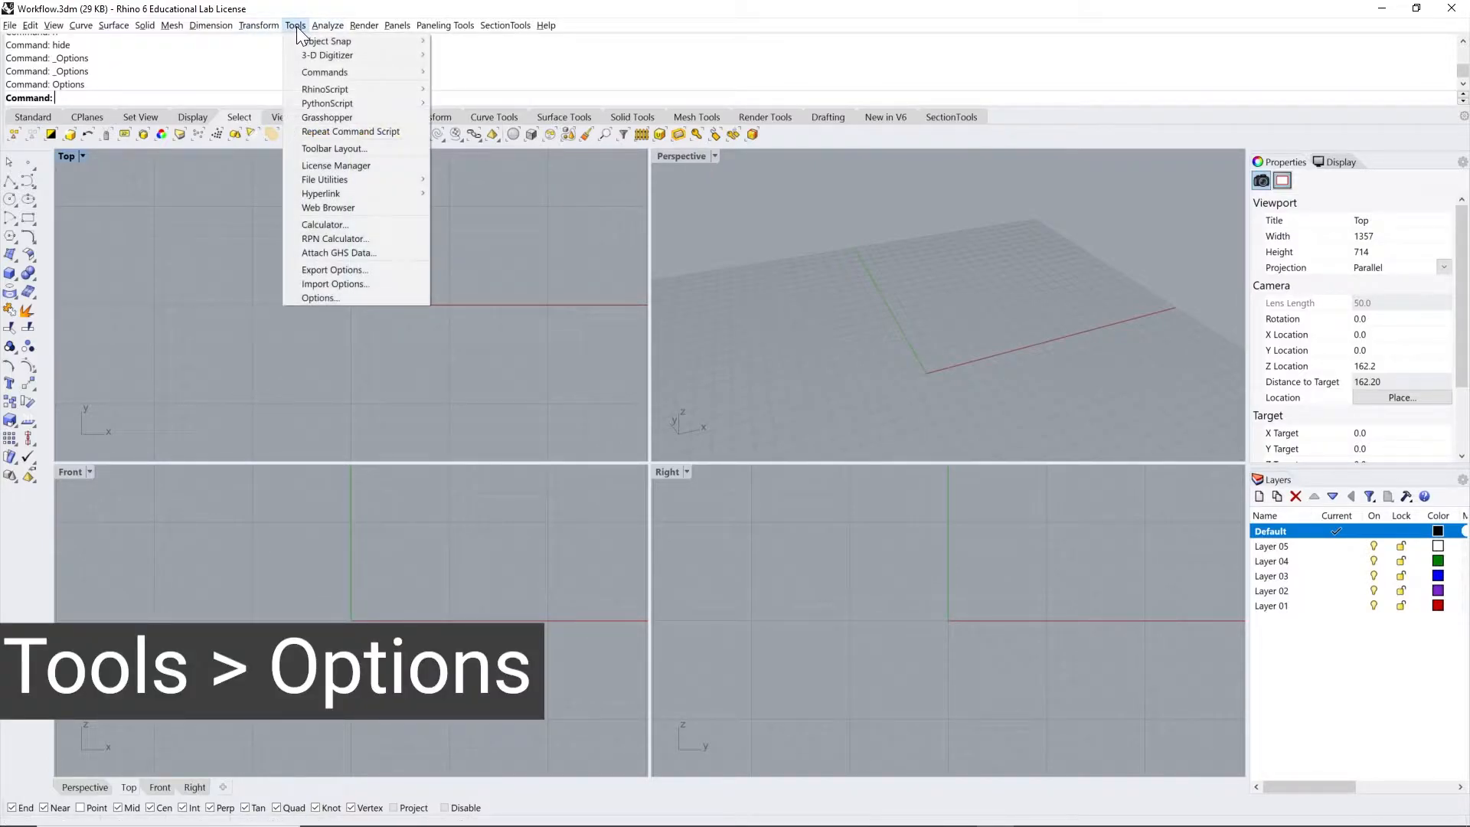
pyautogui.click(333, 293)
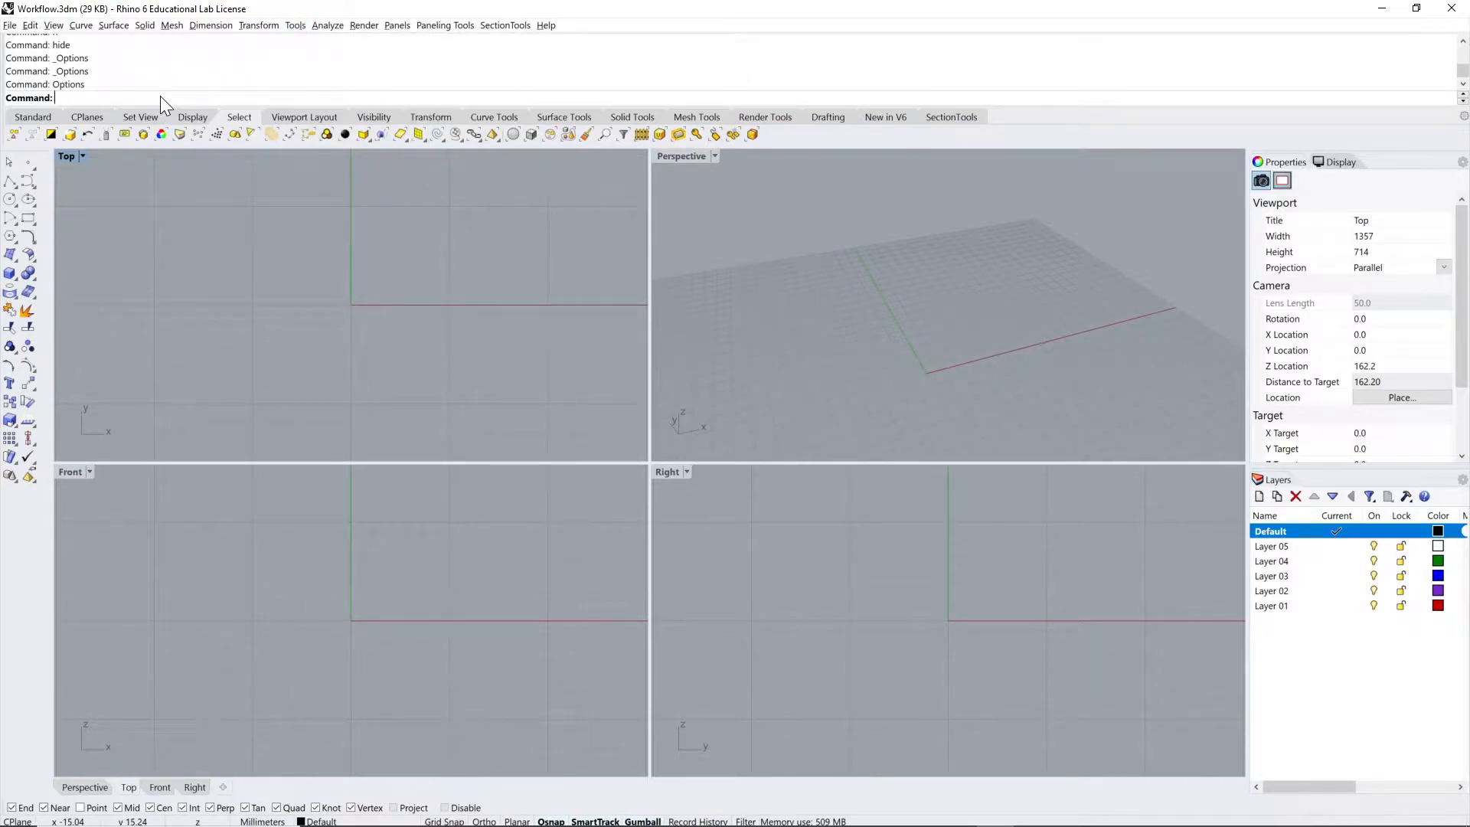
pyautogui.write('Options')
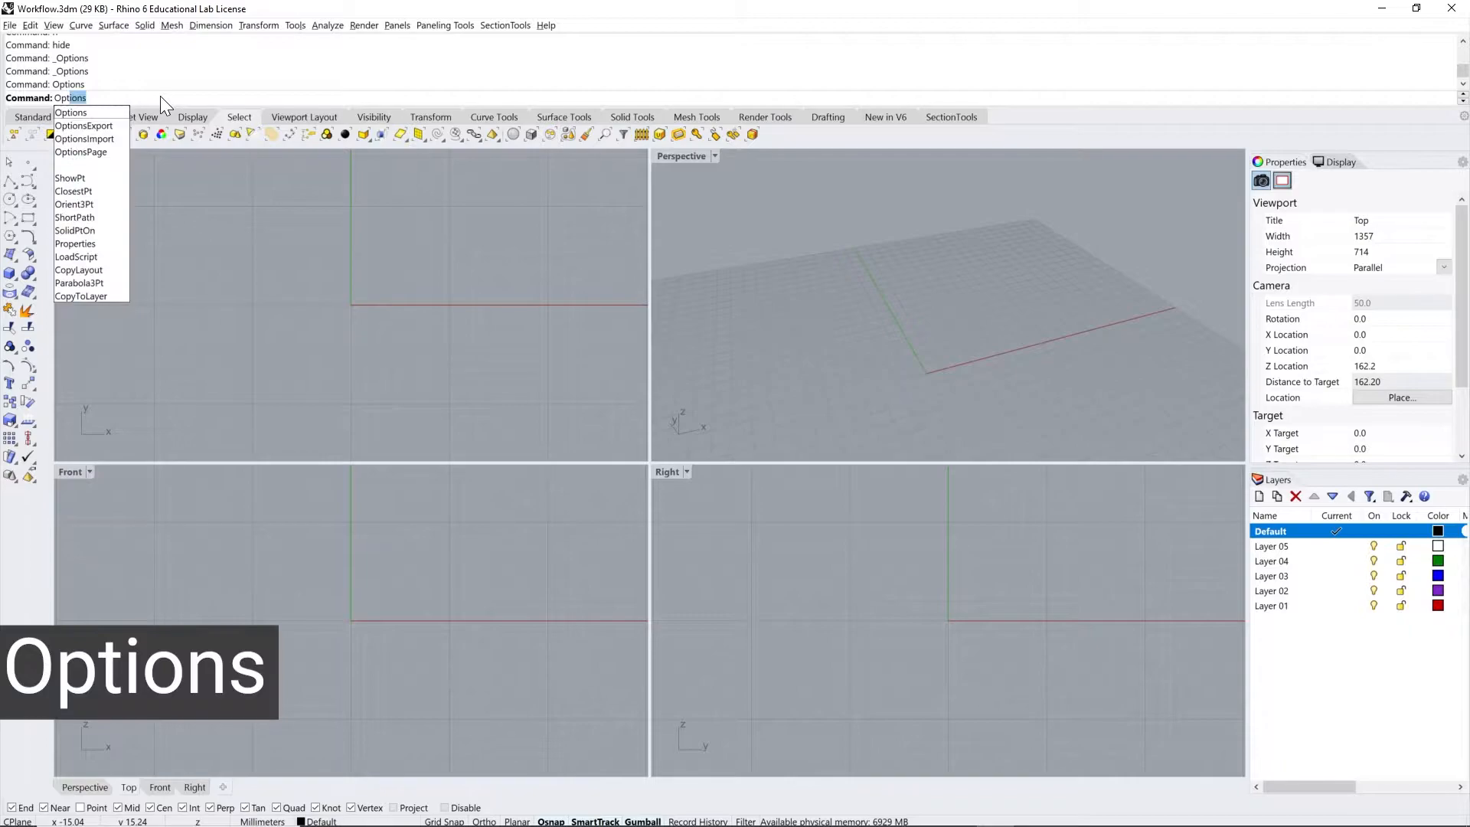
pyautogui.press('Return')
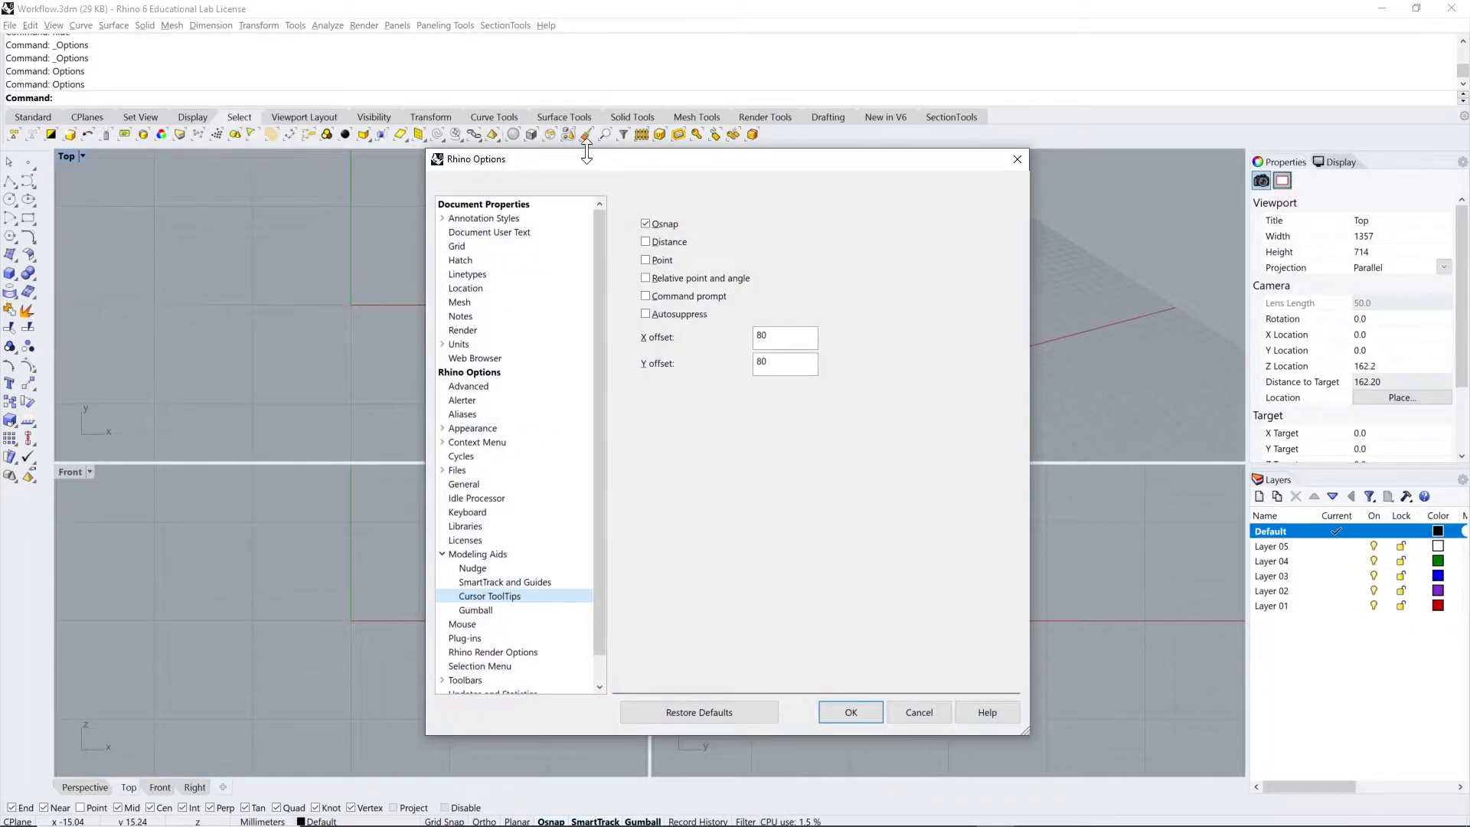
# Step: Review the available model units and tolerances, and look through the list of command aliases in the options
pyautogui.moveTo(602, 254); pyautogui.dragTo(608, 224)
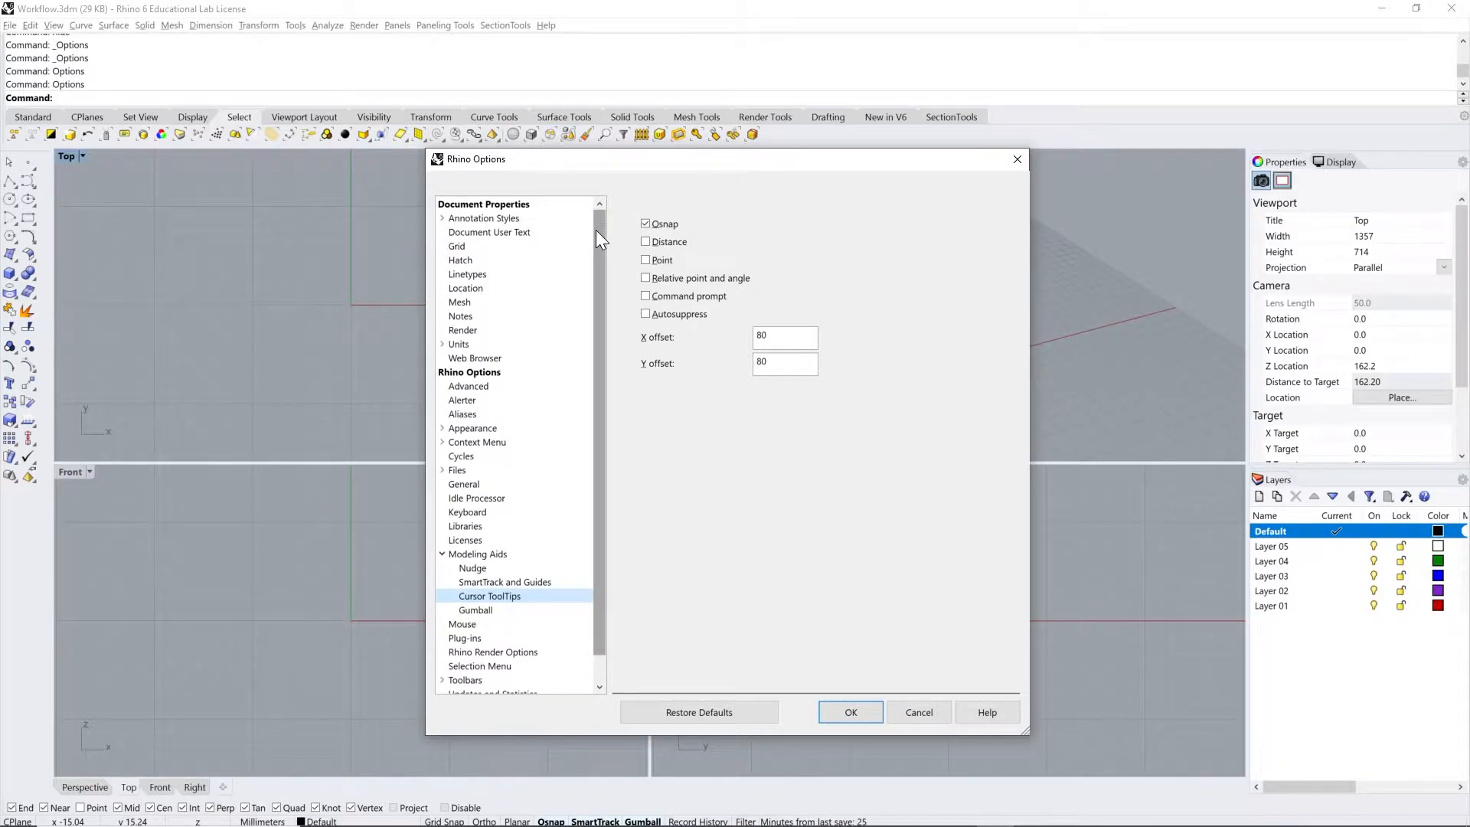
pyautogui.click(468, 346)
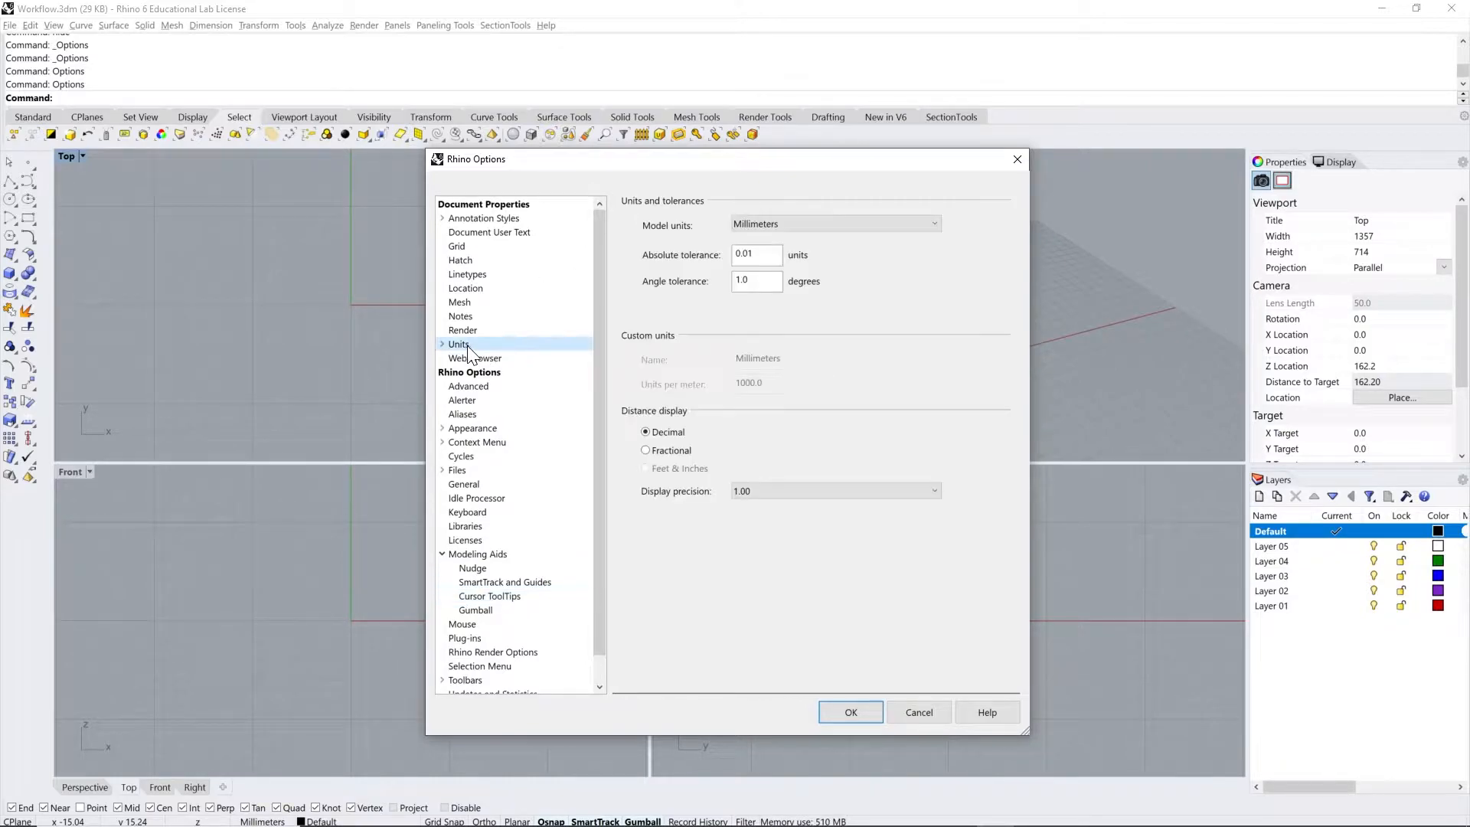
pyautogui.click(780, 223)
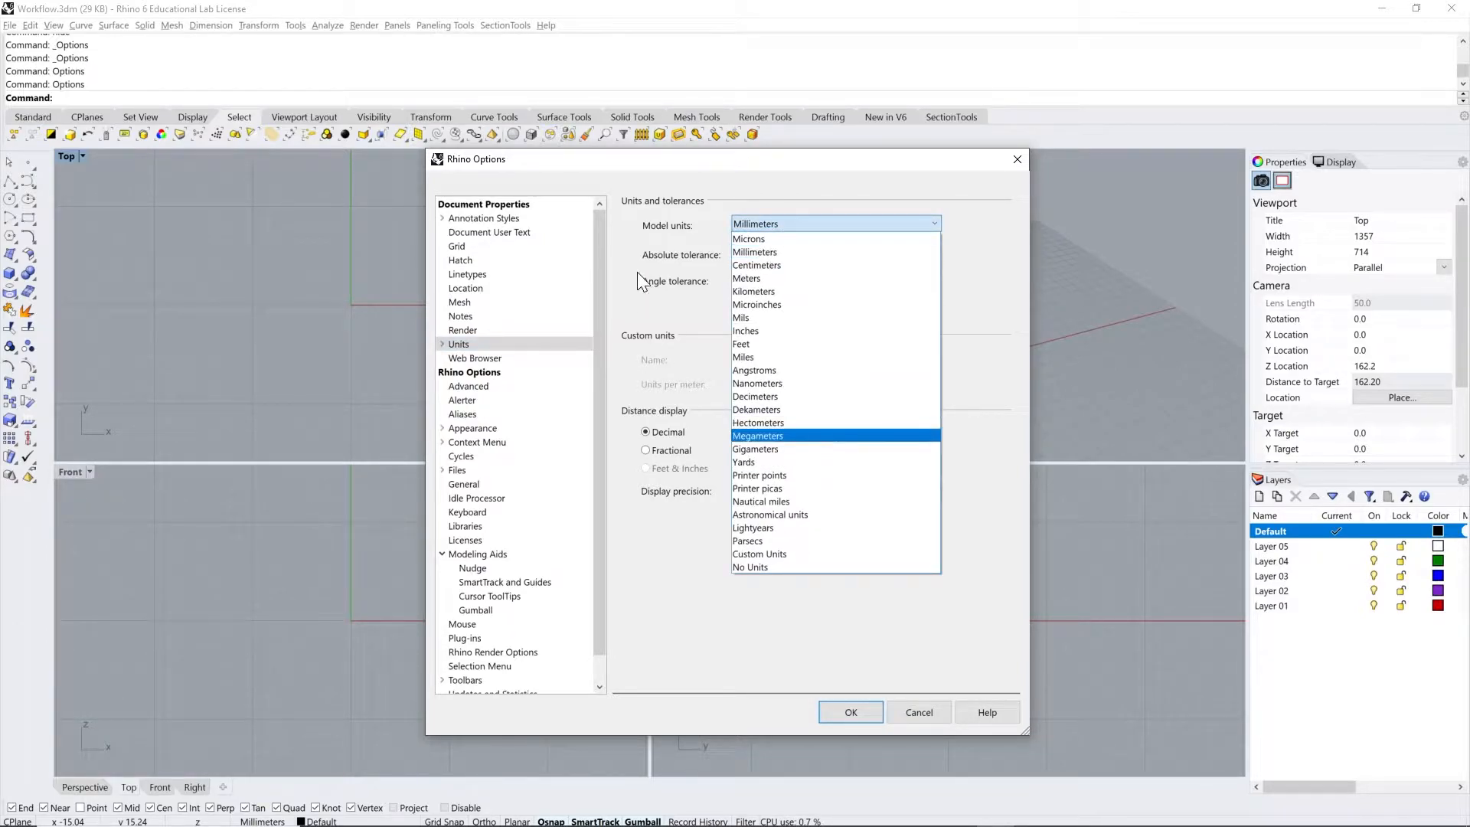
pyautogui.click(638, 253)
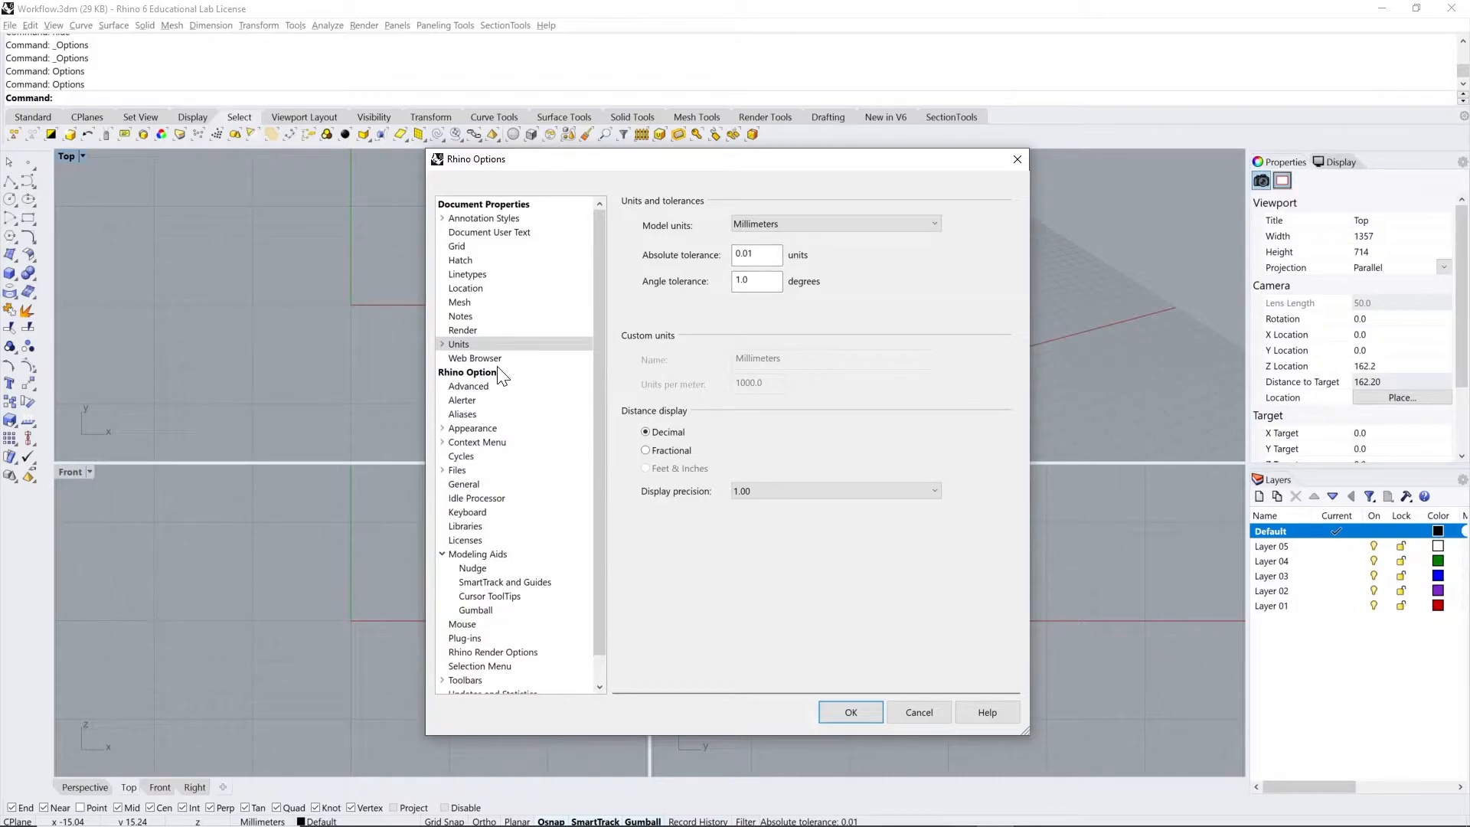
pyautogui.click(469, 413)
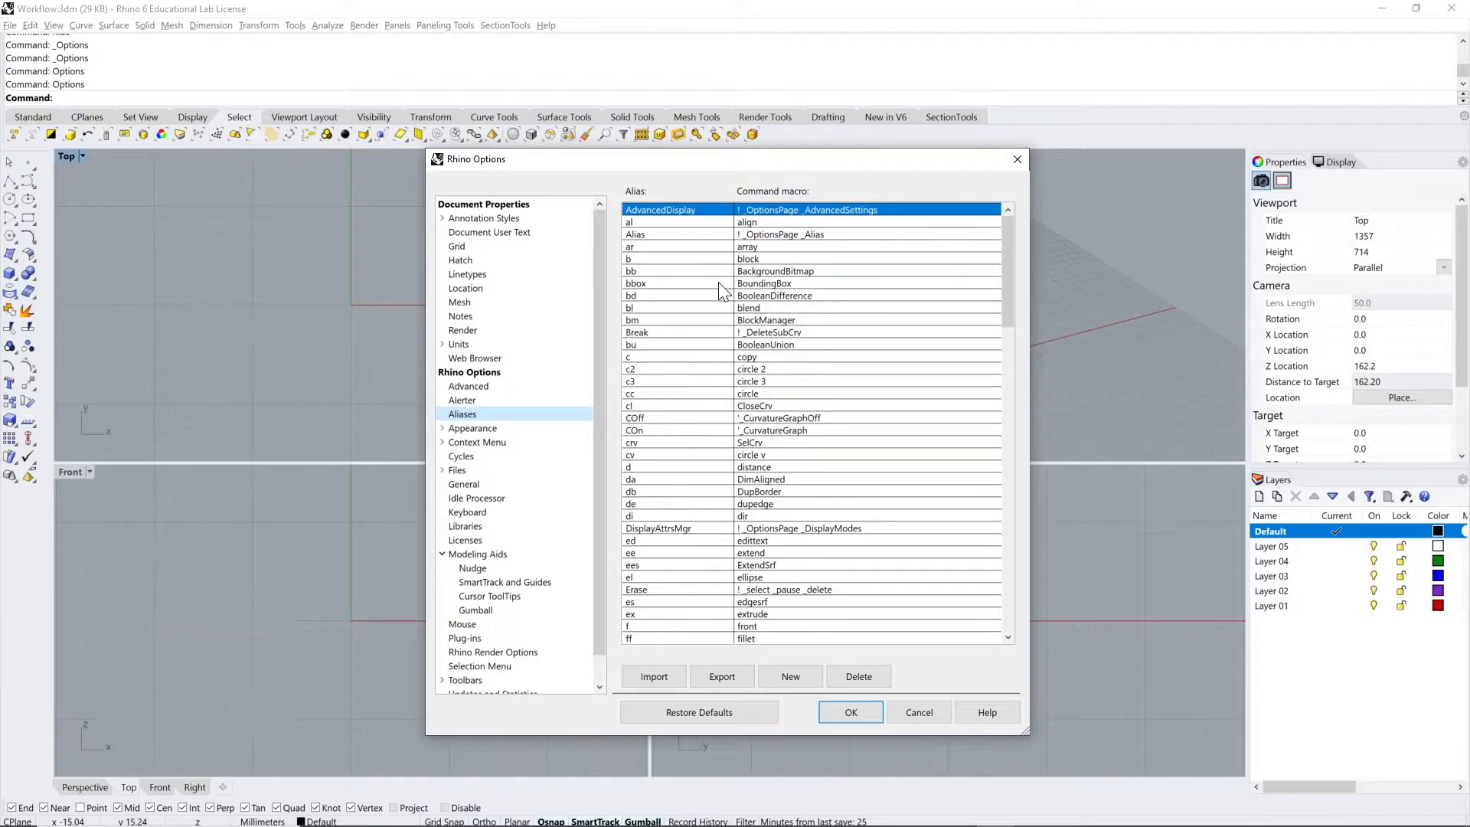
pyautogui.moveTo(1009, 281); pyautogui.dragTo(1040, 270)
# Step: Set the viewport background color to White in the Appearance color options
pyautogui.click(451, 432)
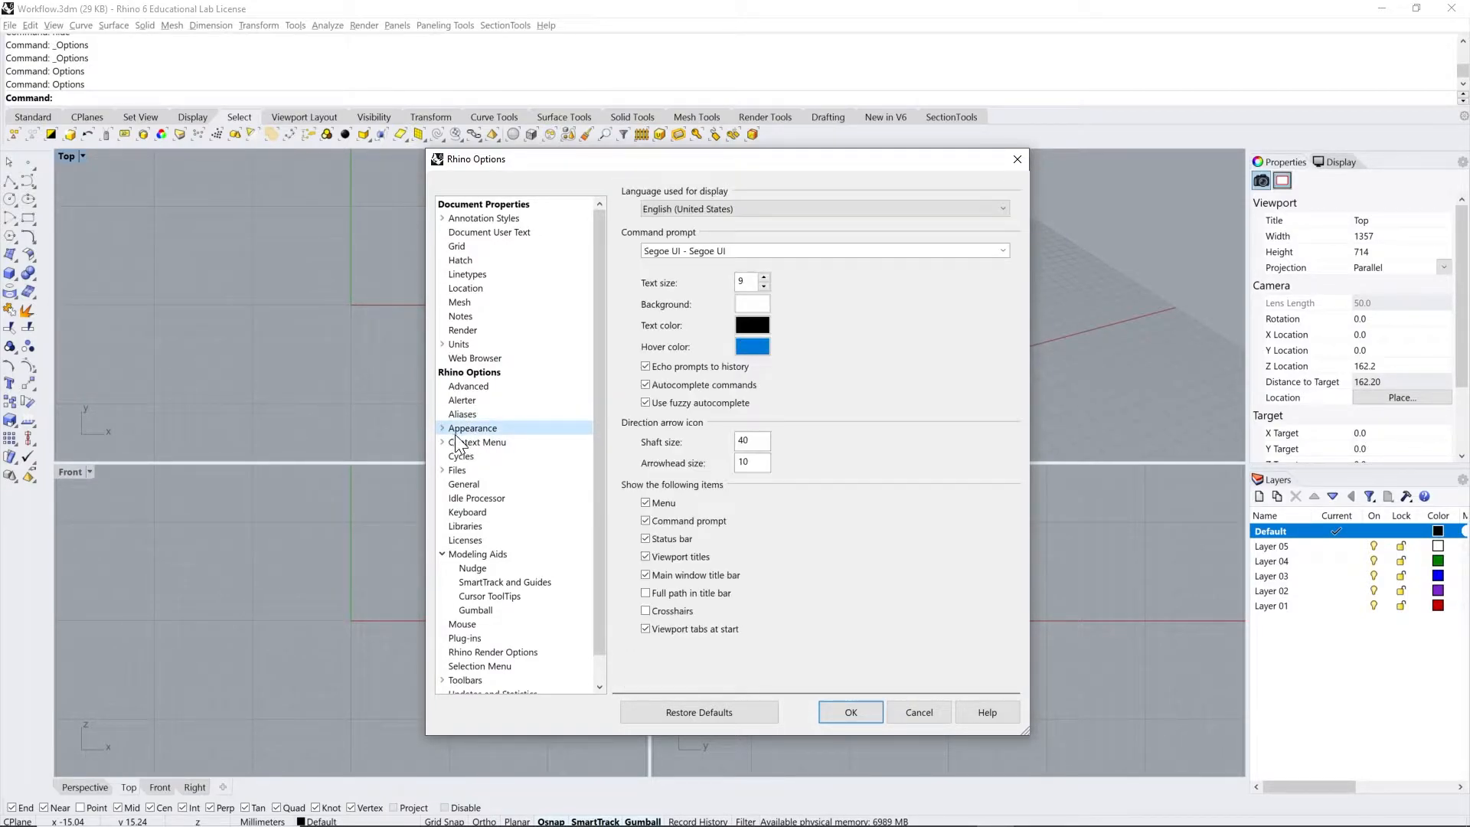
pyautogui.click(443, 431)
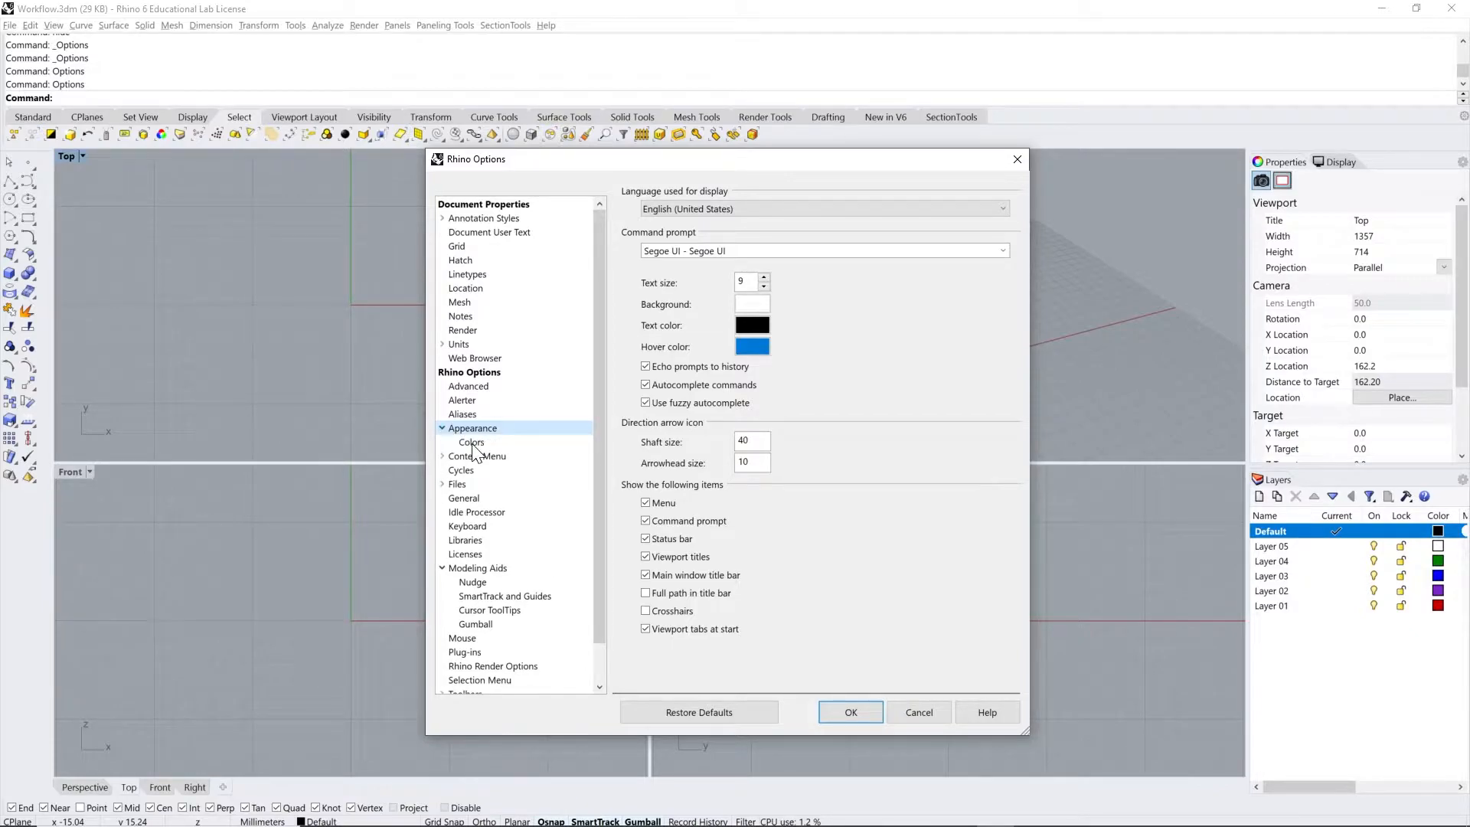
pyautogui.click(470, 444)
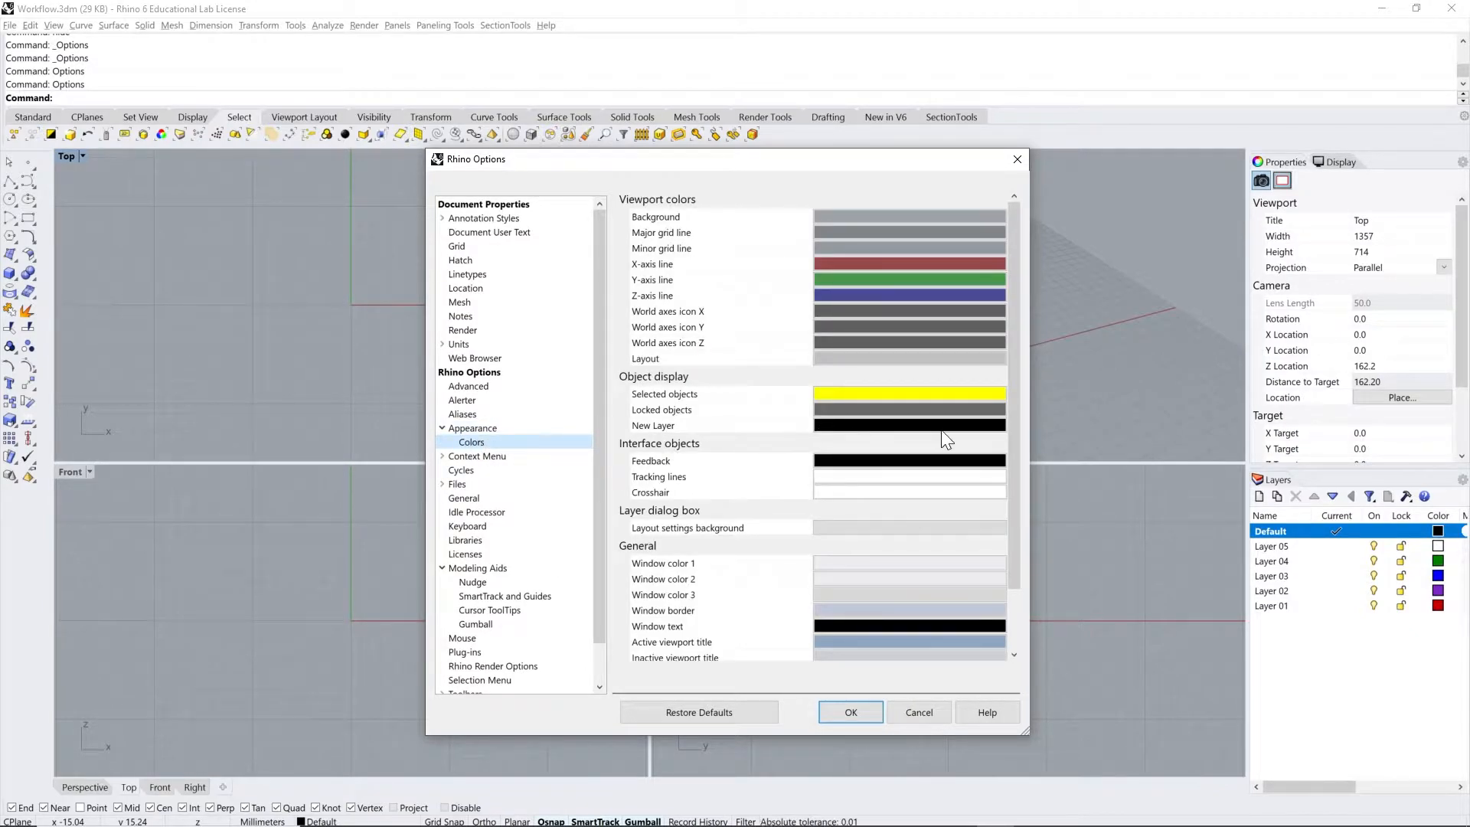
pyautogui.moveTo(1012, 424); pyautogui.dragTo(1018, 370)
pyautogui.click(838, 216)
pyautogui.click(614, 222)
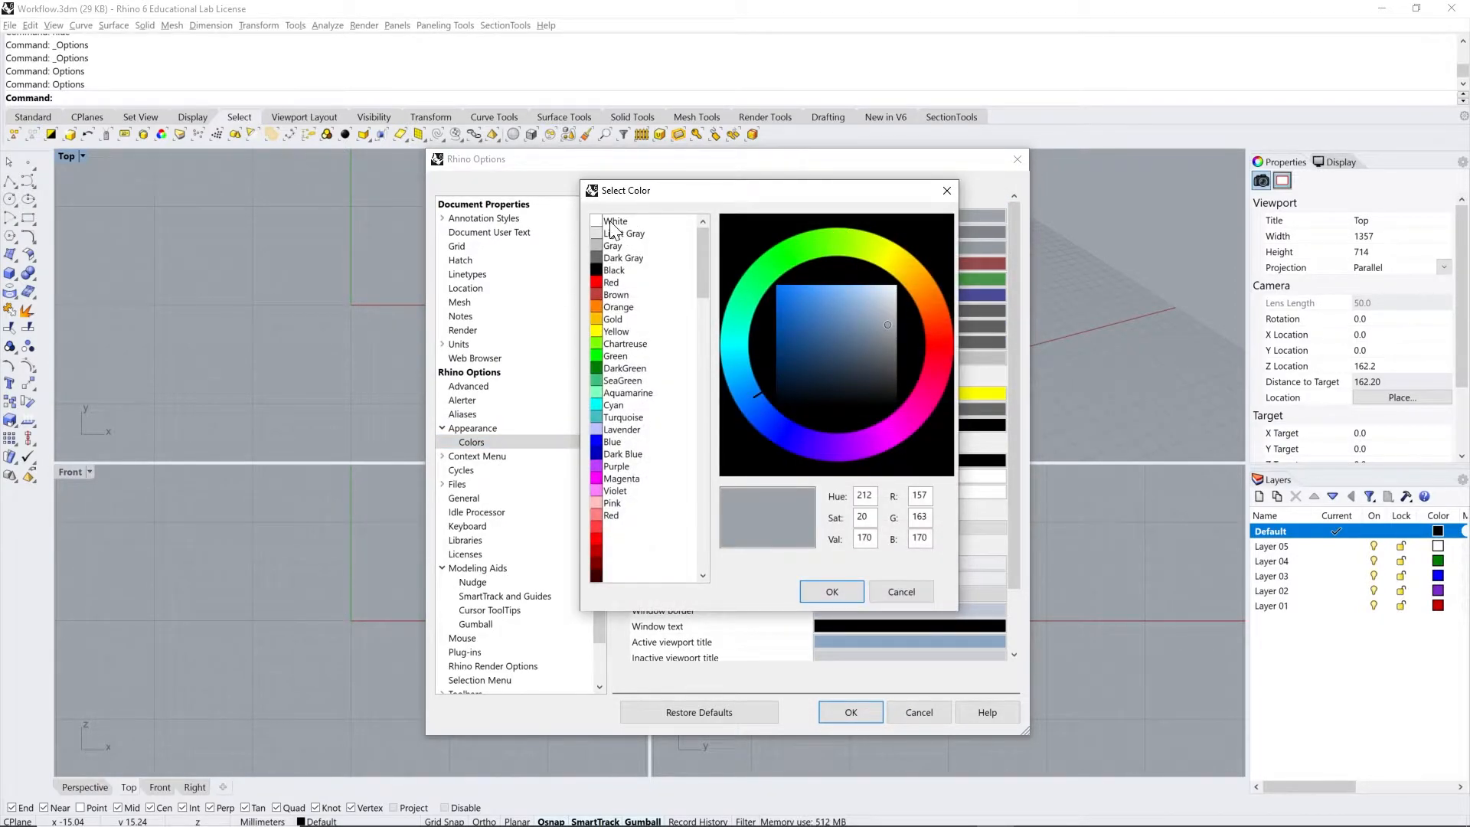
pyautogui.click(843, 591)
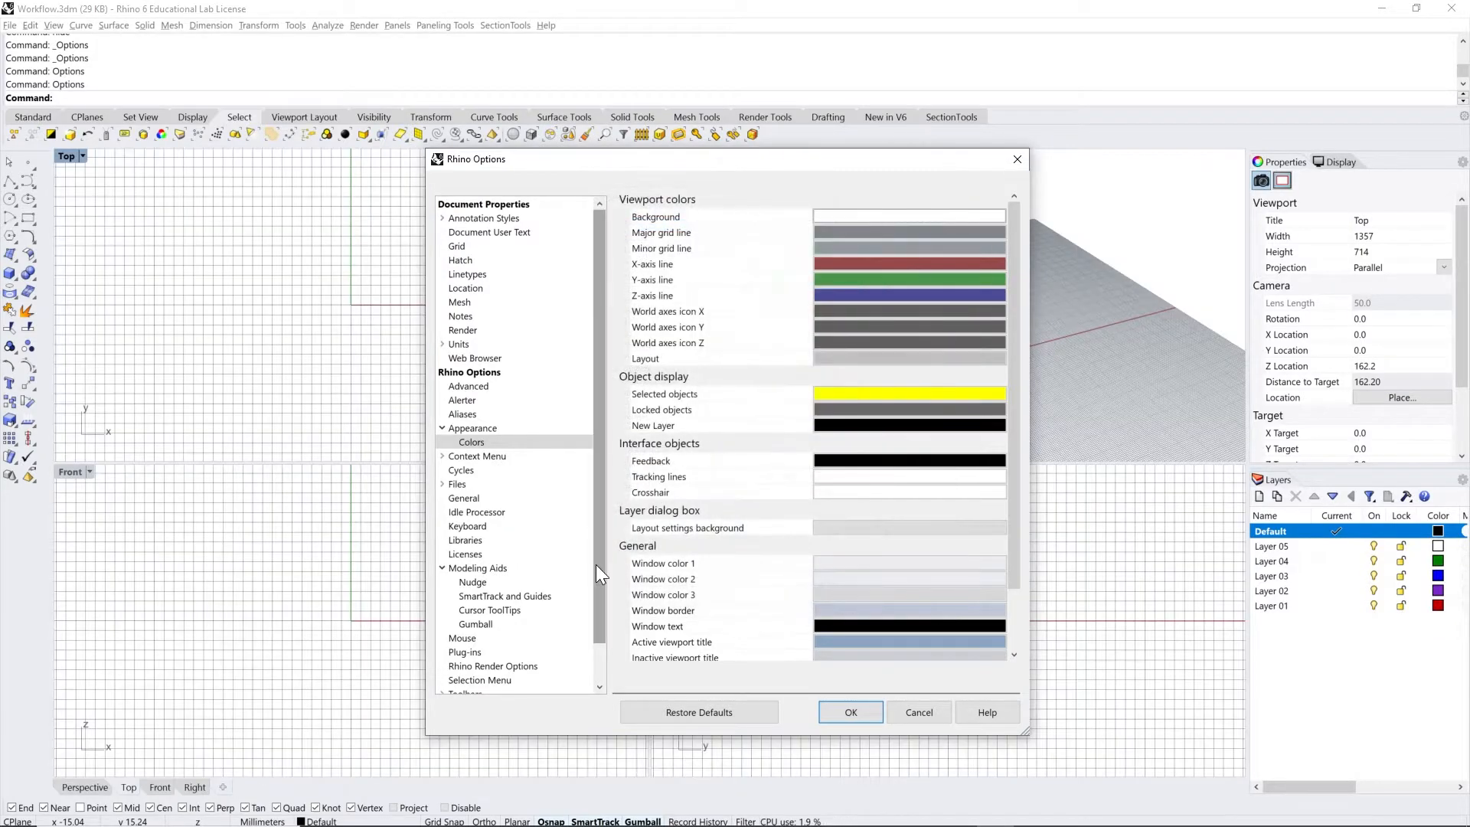
# Step: Look through the View display modes in the options, expanding the Shaded mode and its Objects settings
pyautogui.scroll(-1, 505, 607)
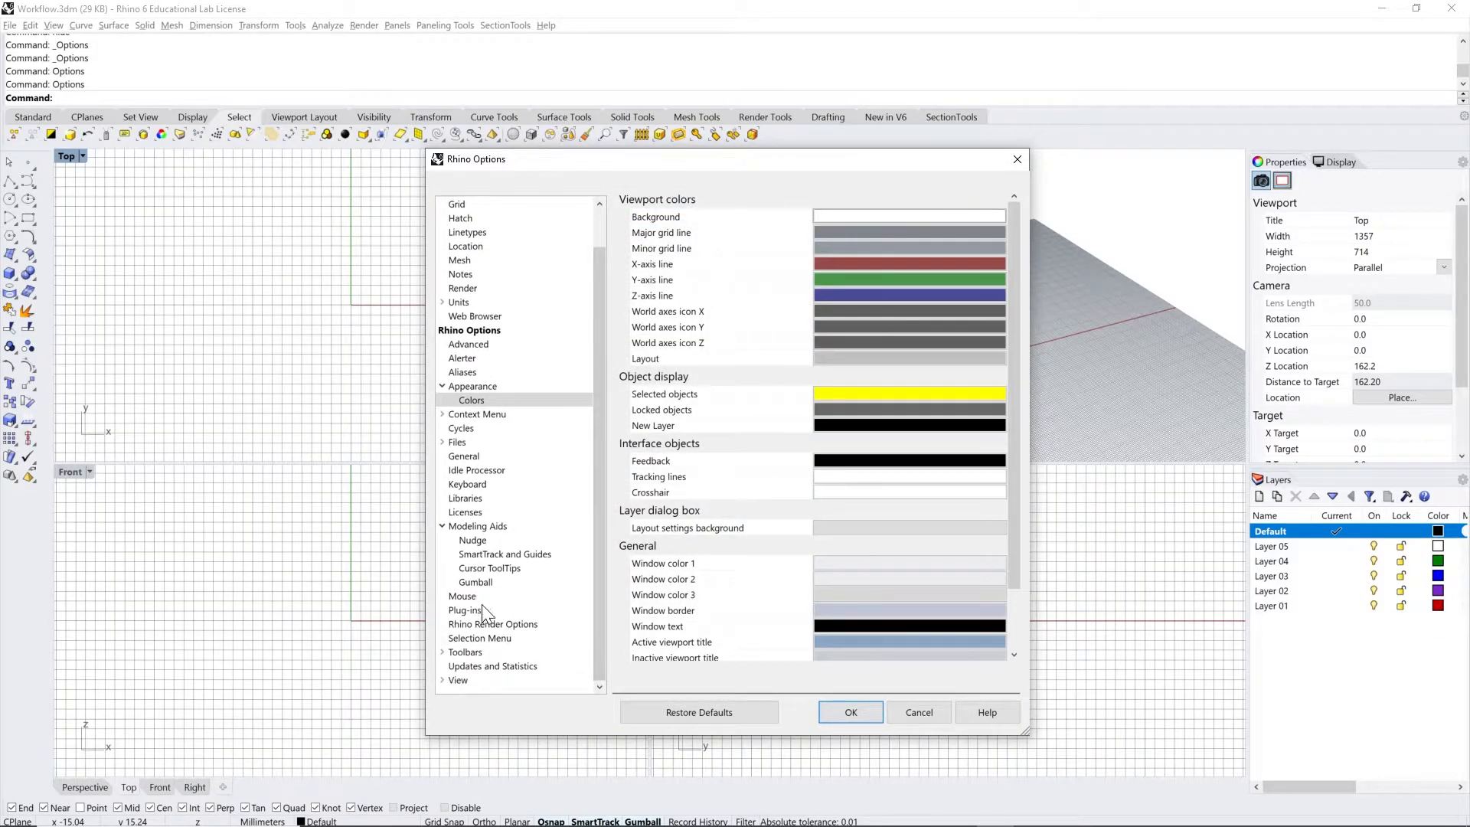
pyautogui.click(458, 680)
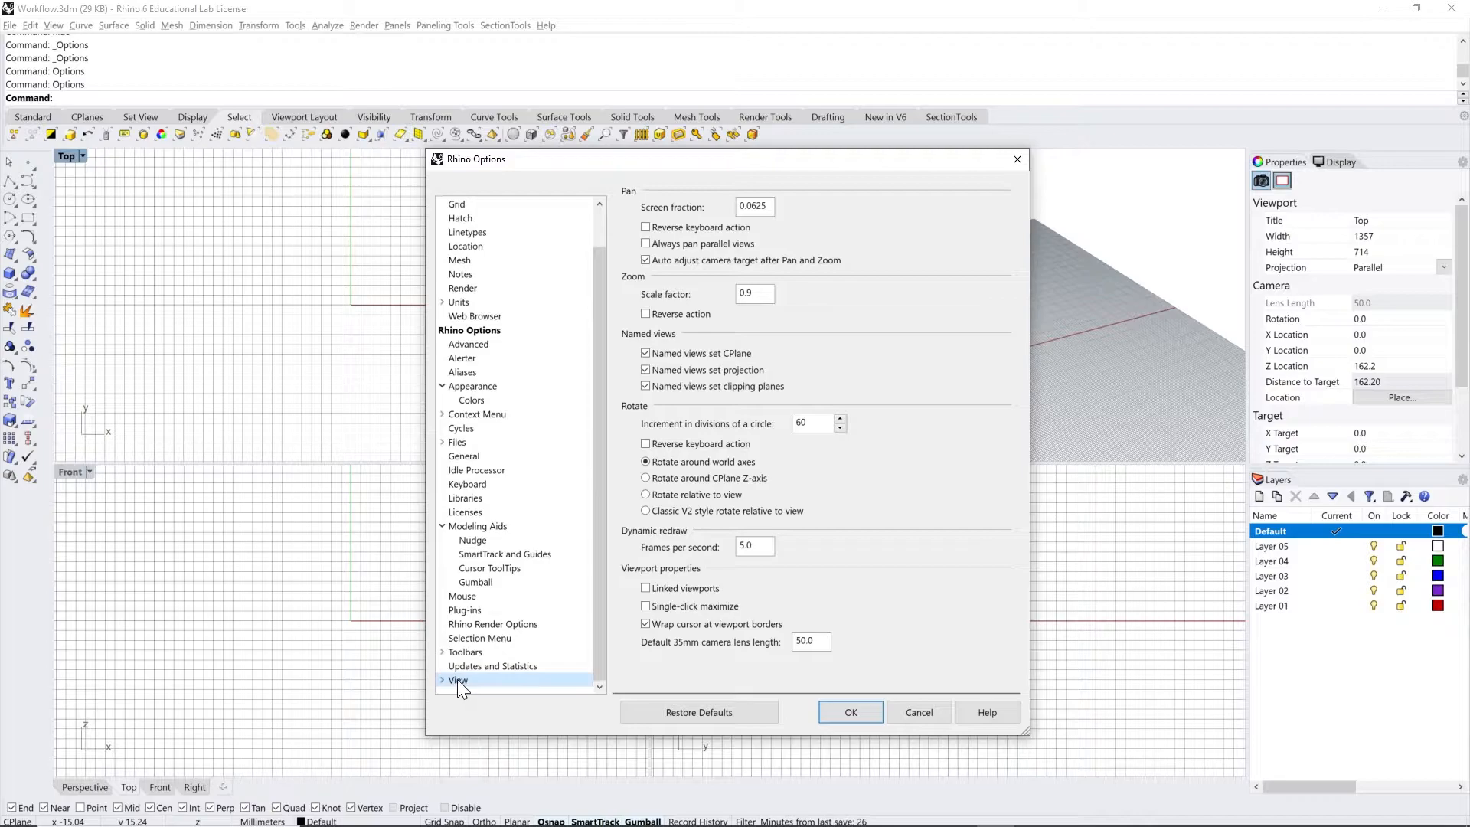
pyautogui.click(443, 680)
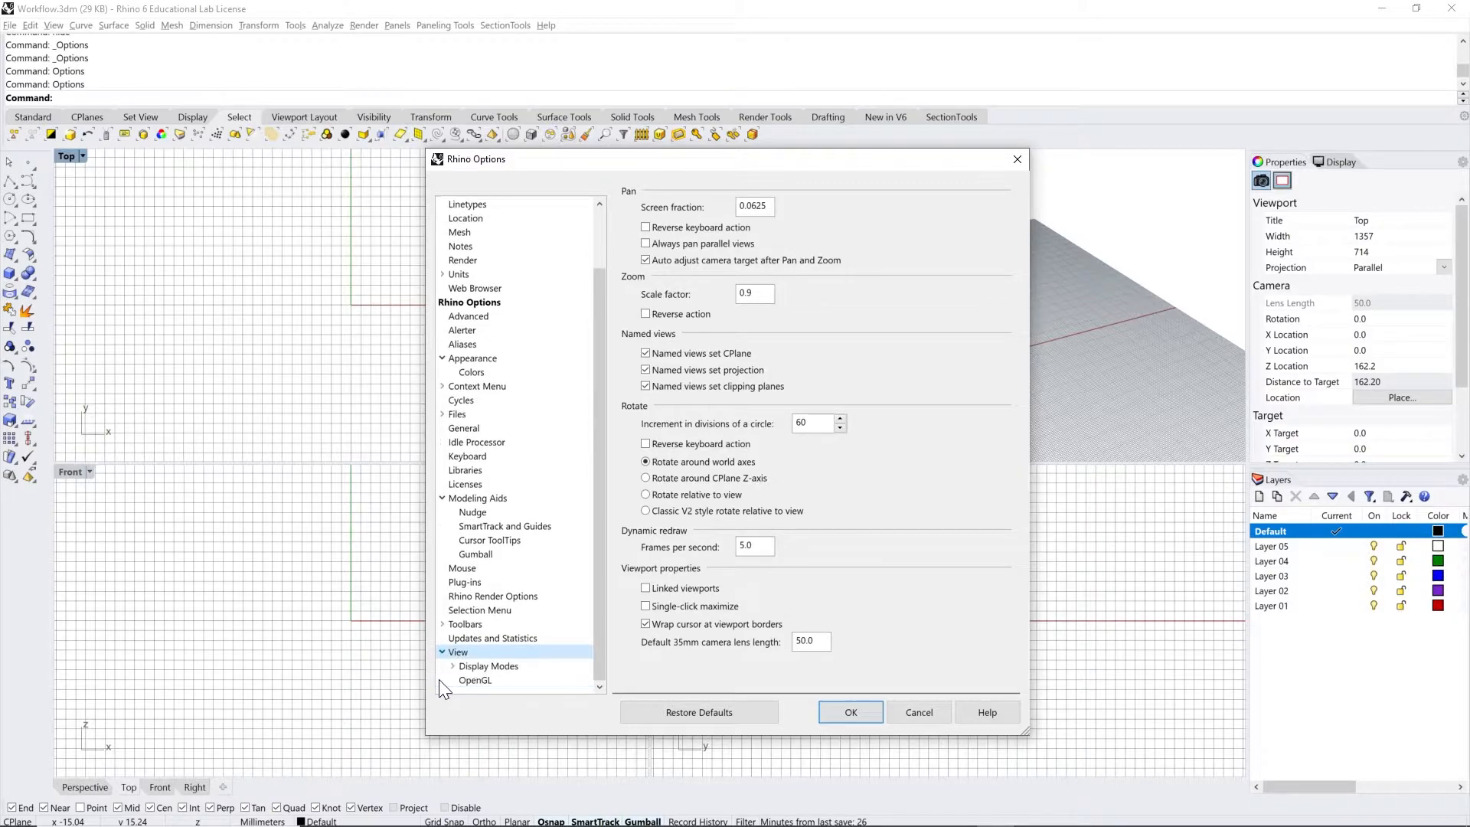
pyautogui.click(453, 667)
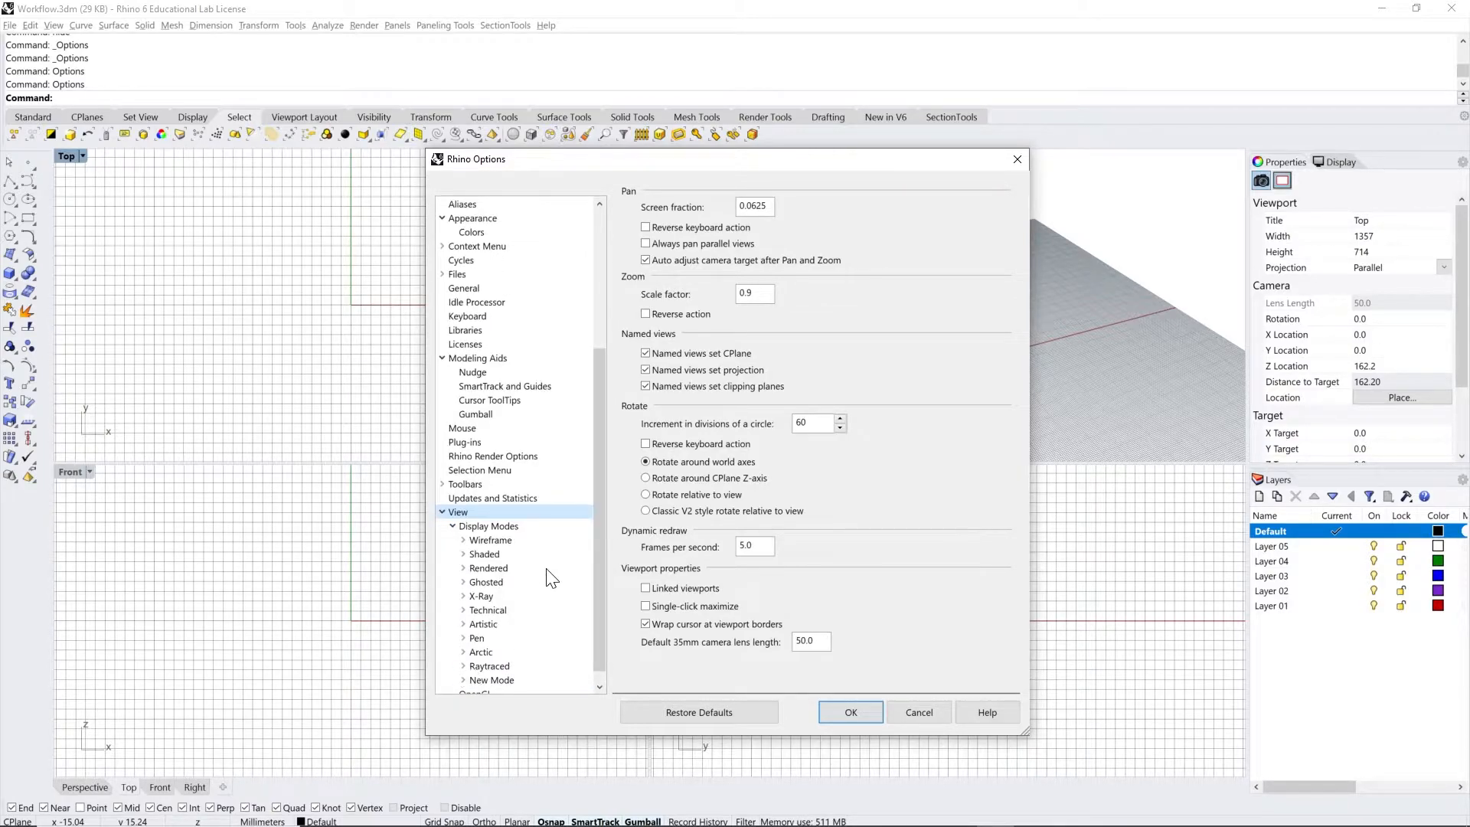
pyautogui.scroll(-1, 595, 549)
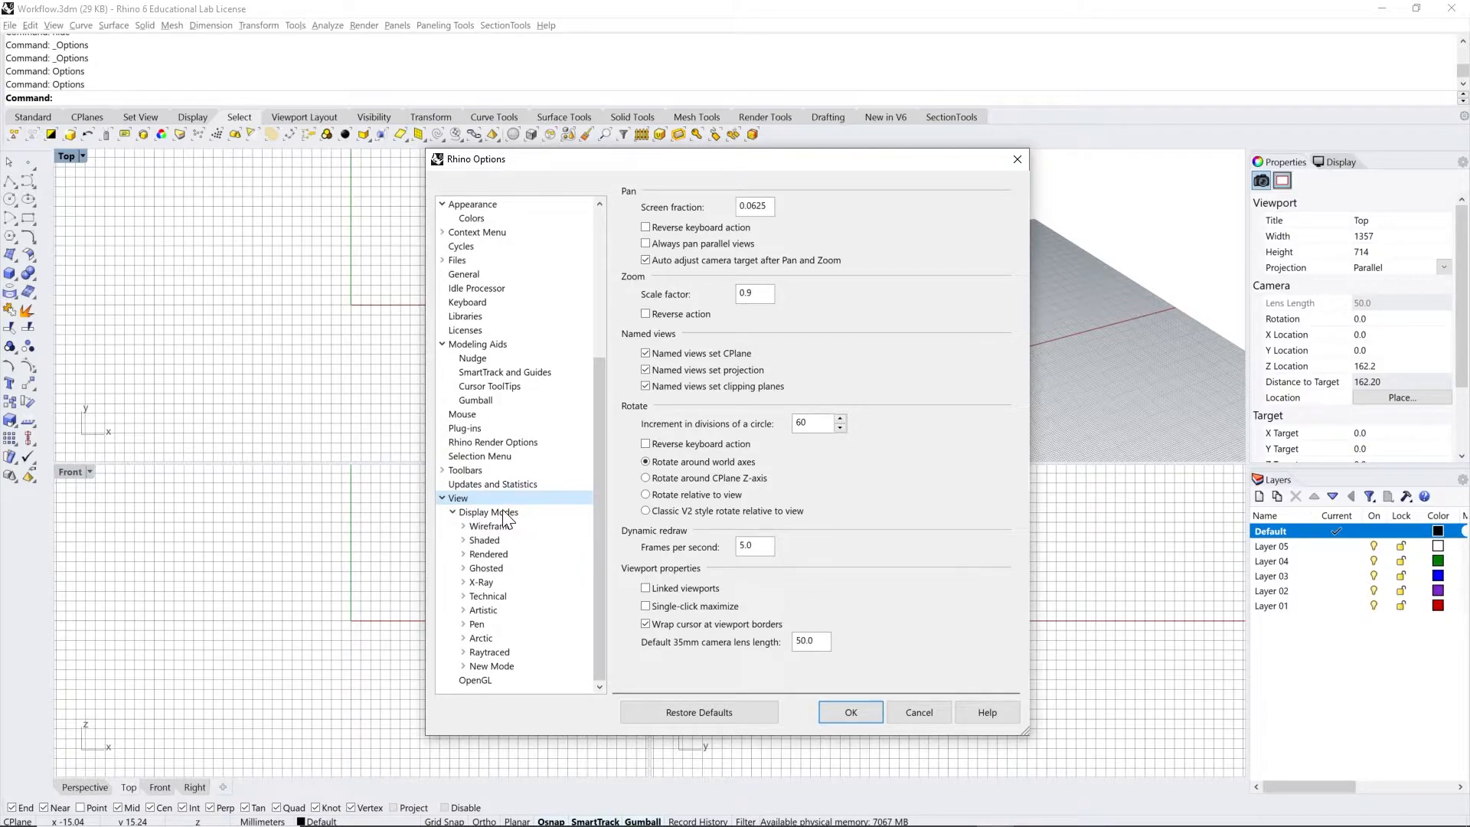
pyautogui.click(462, 541)
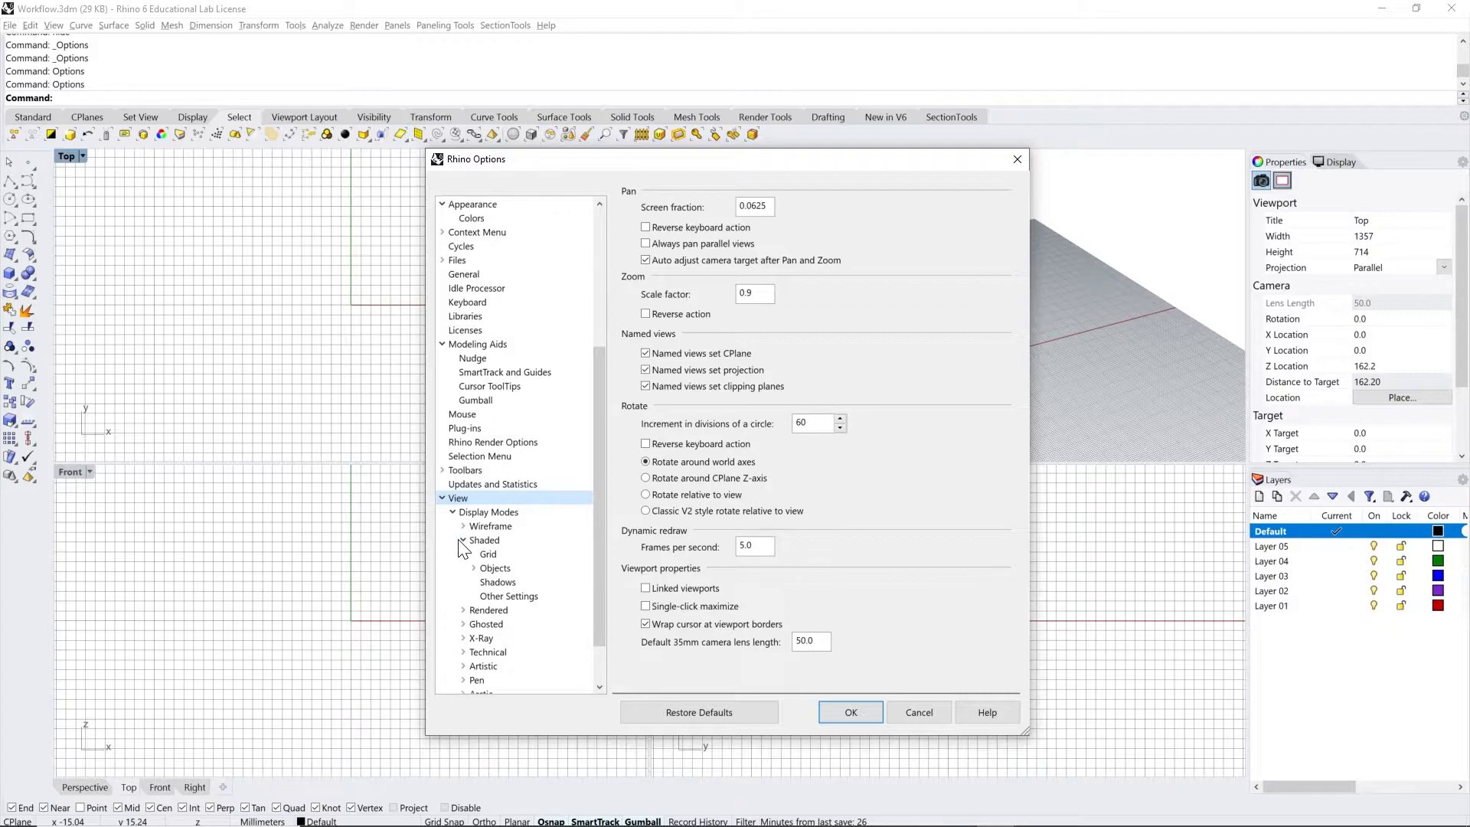
pyautogui.click(496, 569)
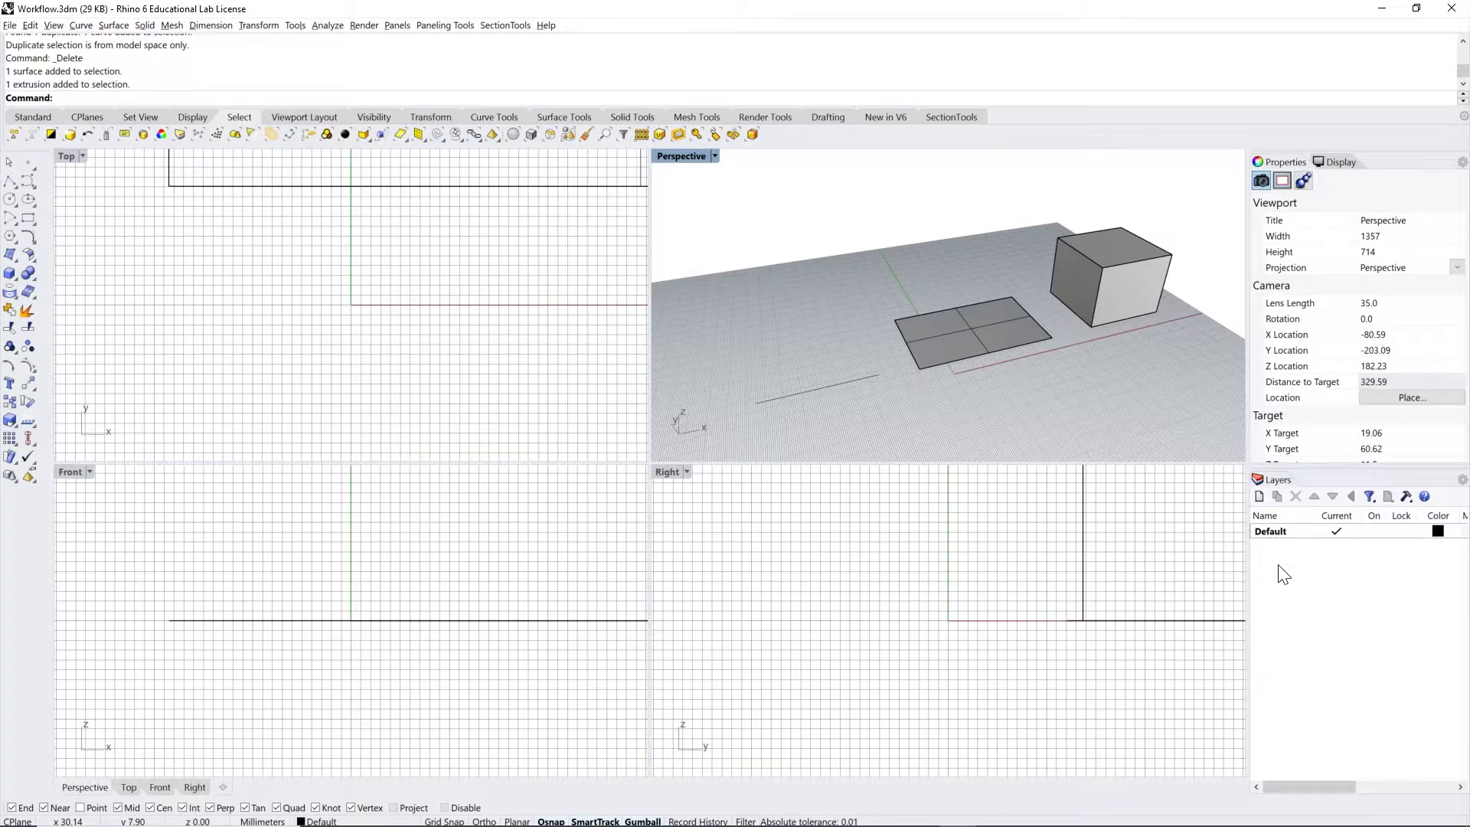
# Step: Create three new layers named Curve, Surface and Cube
pyautogui.click(1260, 495)
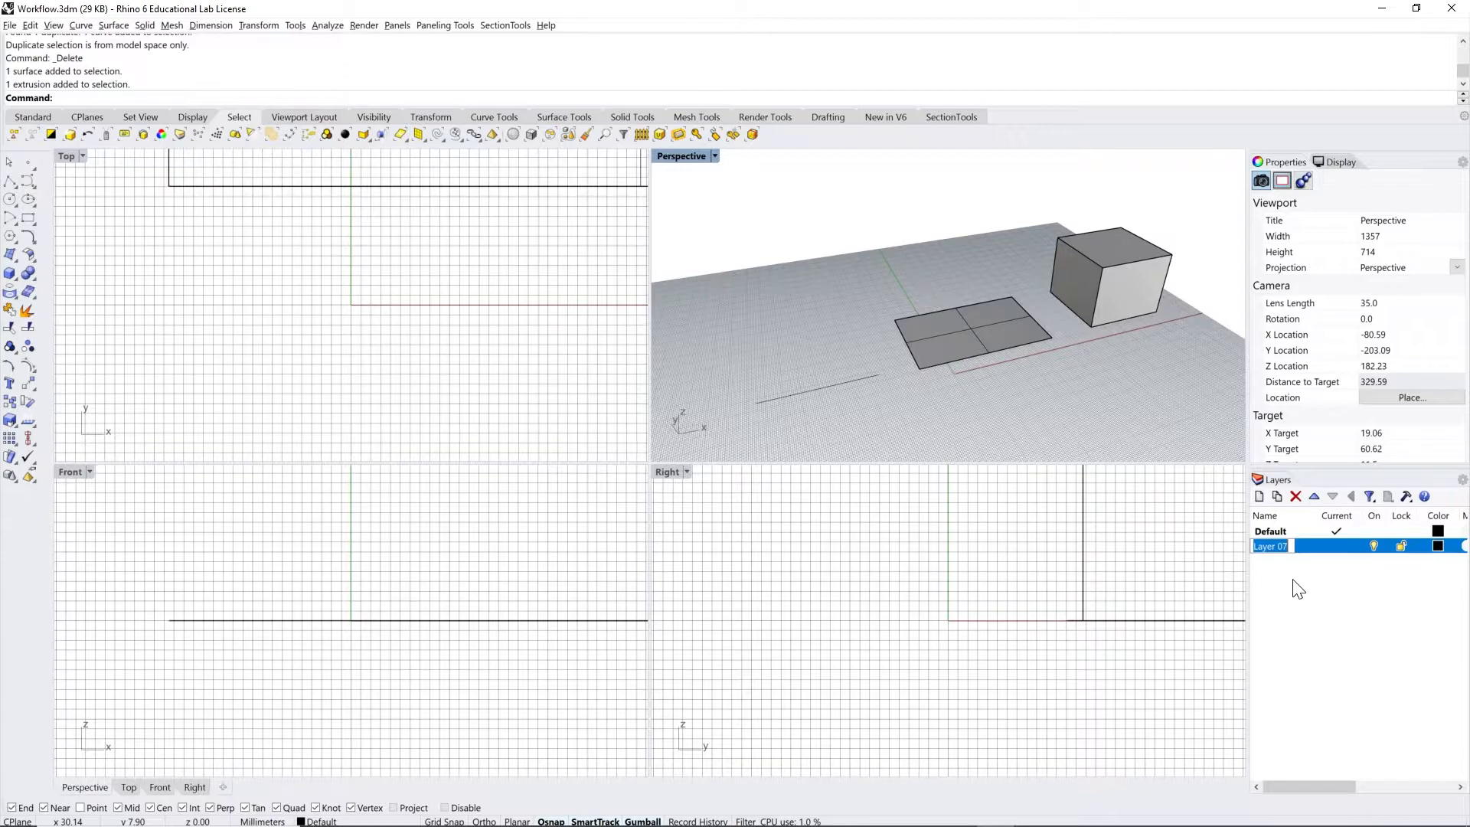
pyautogui.write('Curve')
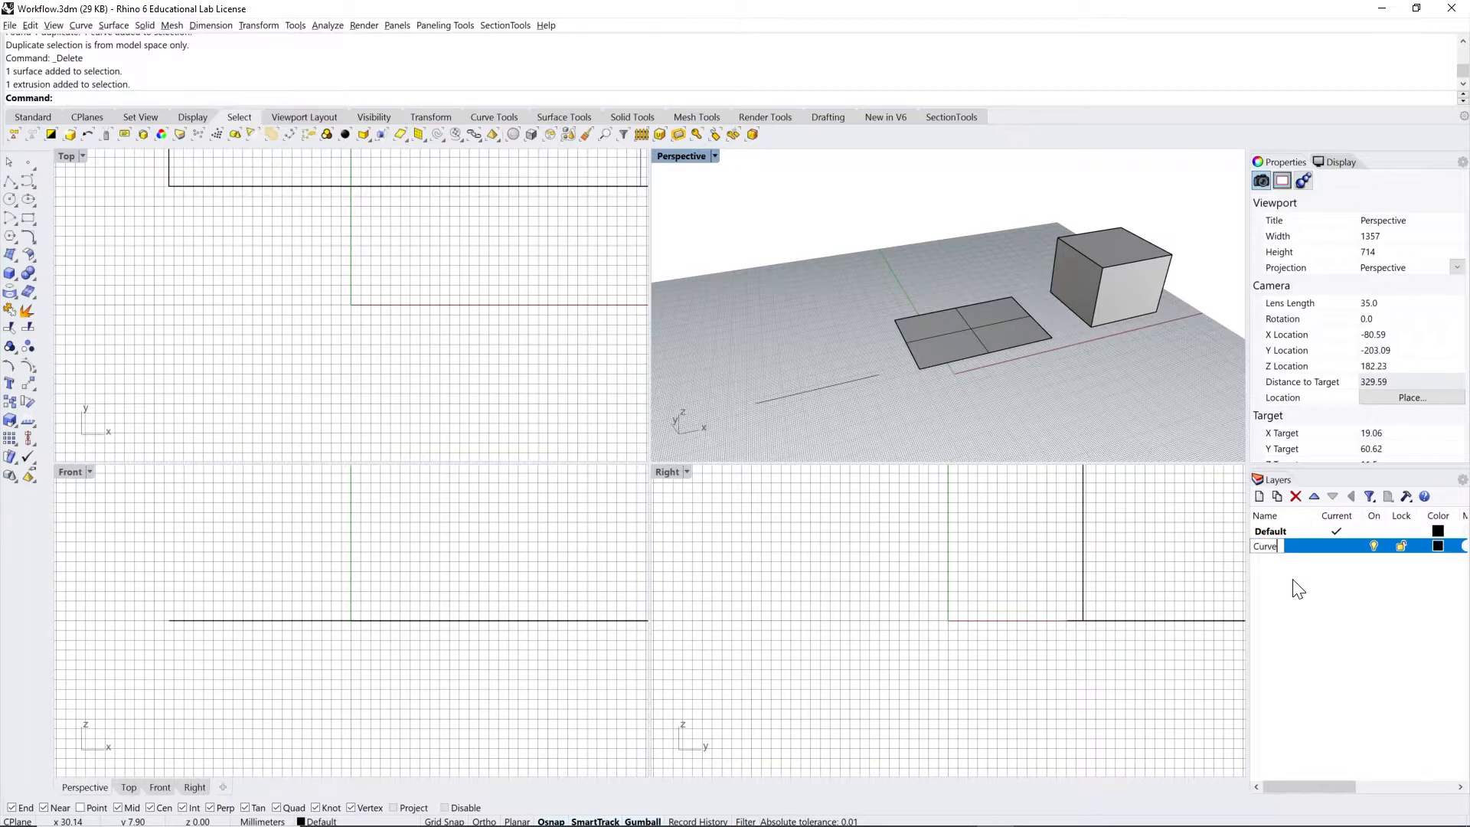
pyautogui.press('Return')
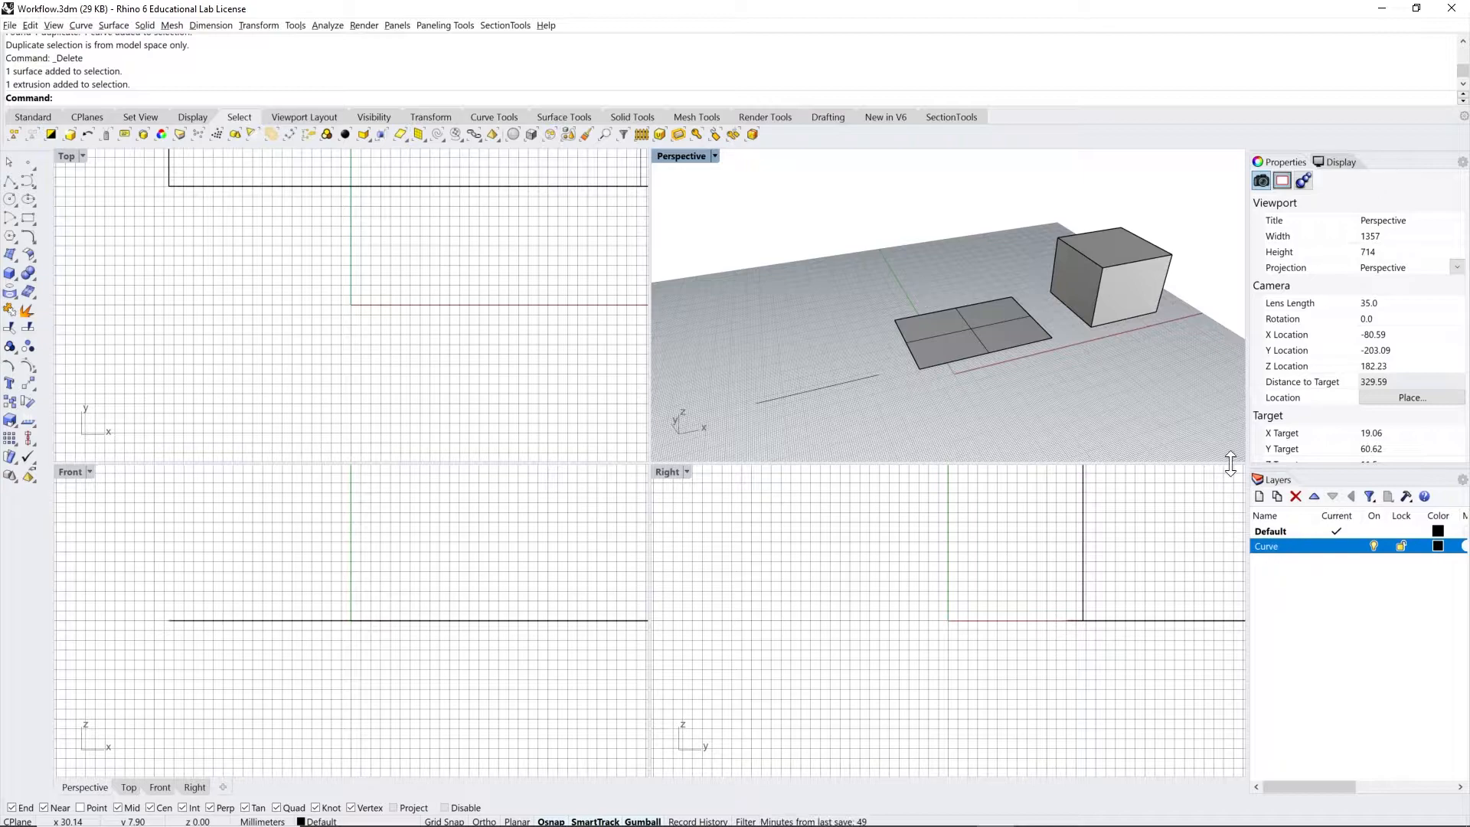
pyautogui.click(1261, 496)
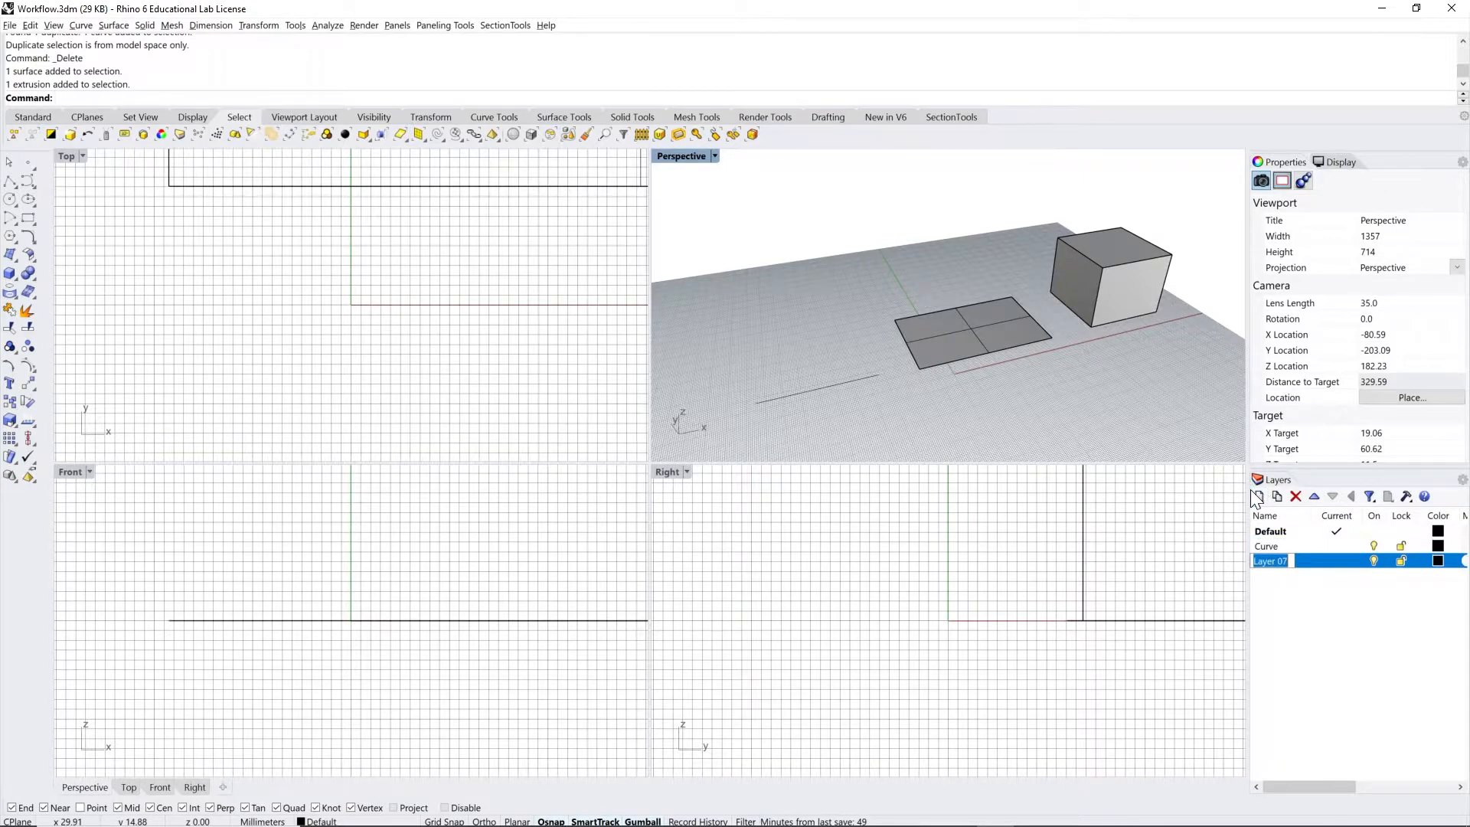
pyautogui.write('Surface')
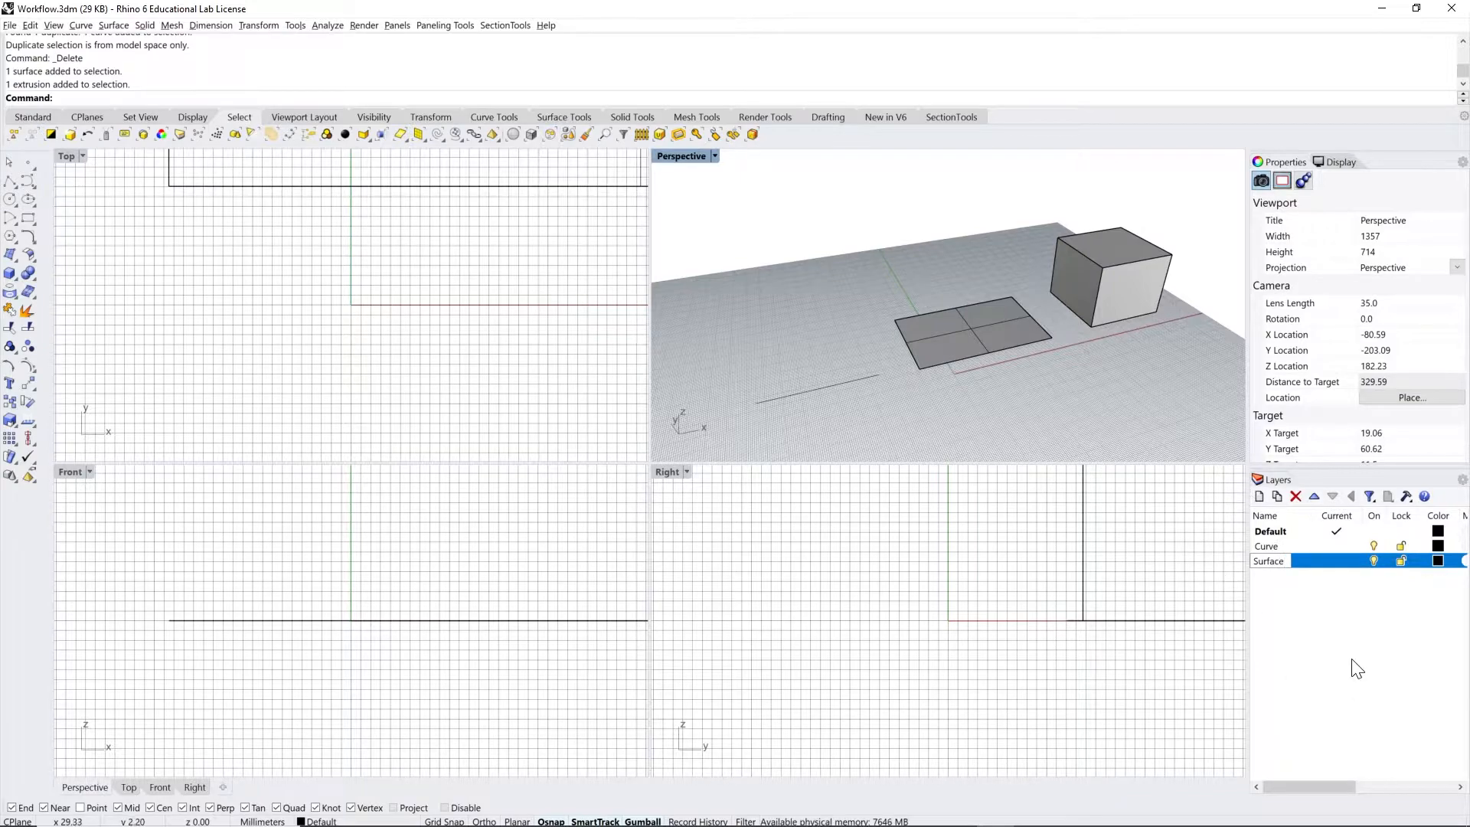
pyautogui.click(1355, 666)
pyautogui.click(1258, 496)
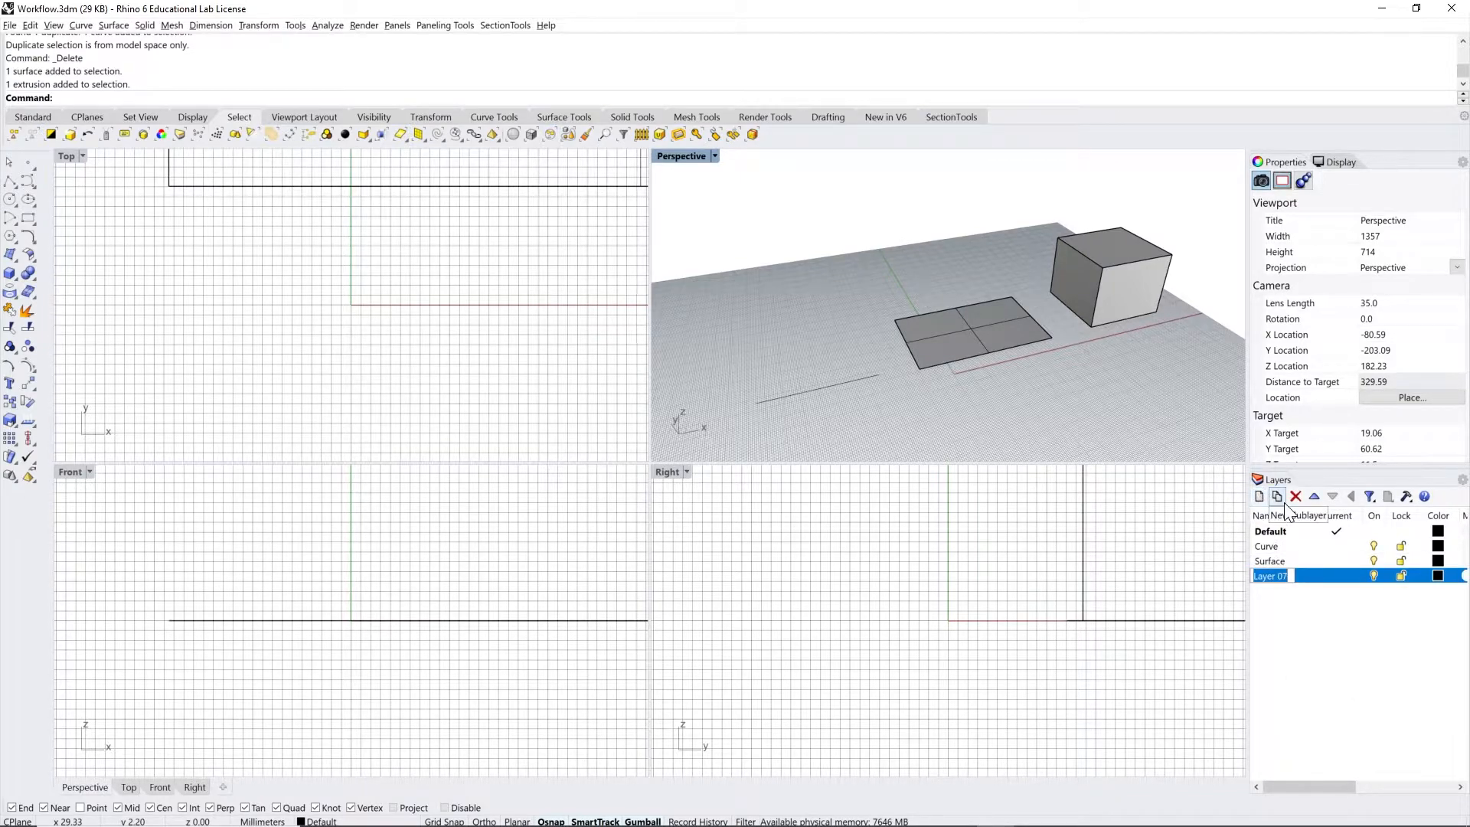
pyautogui.write('Cube')
pyautogui.press('Return')
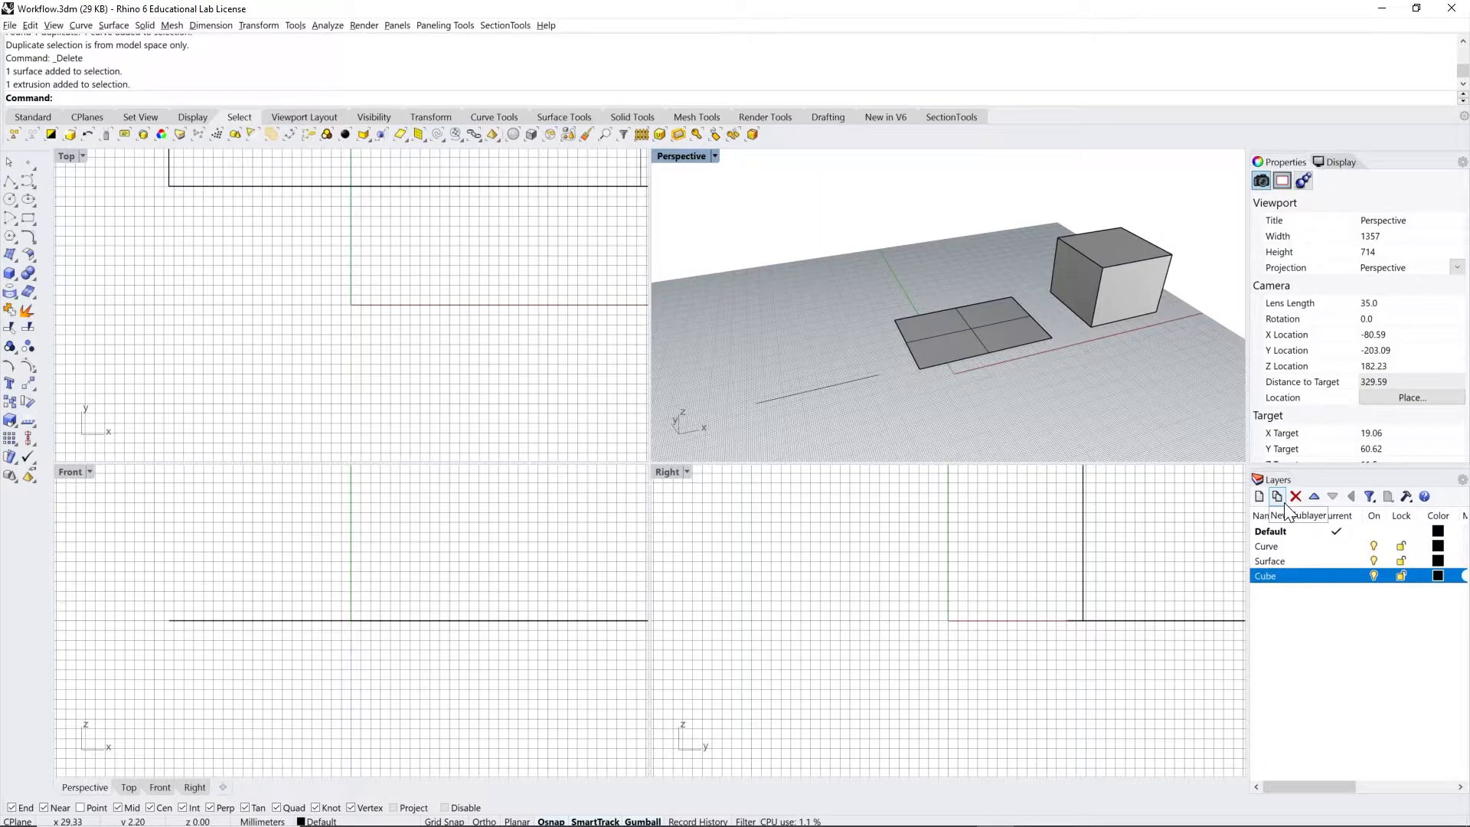
# Step: Move the open curve in the Perspective view to the Curve layer, and clear the selection
pyautogui.click(1274, 544)
pyautogui.rightClick(1274, 545)
pyautogui.click(947, 472)
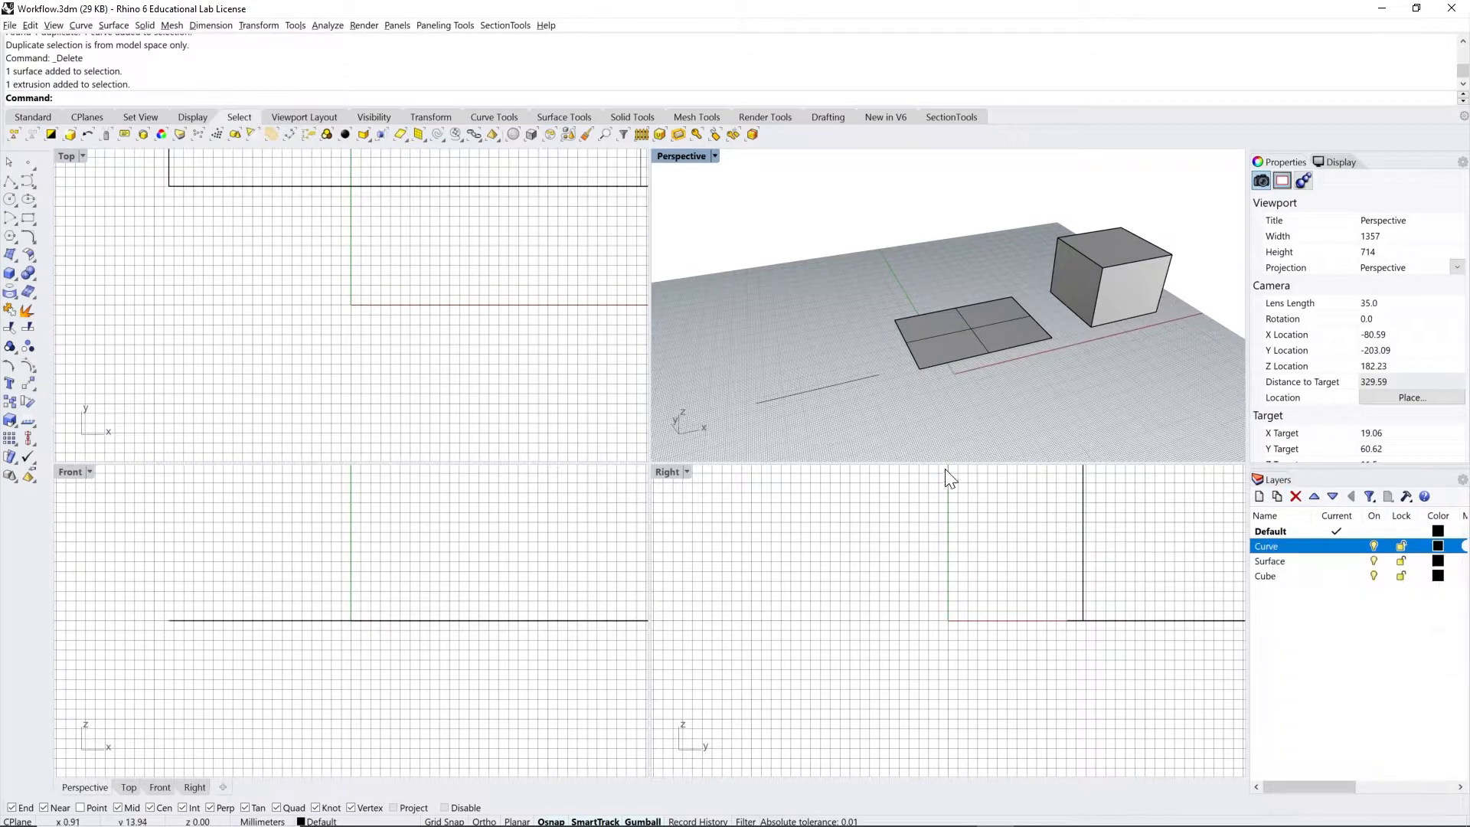
pyautogui.click(820, 387)
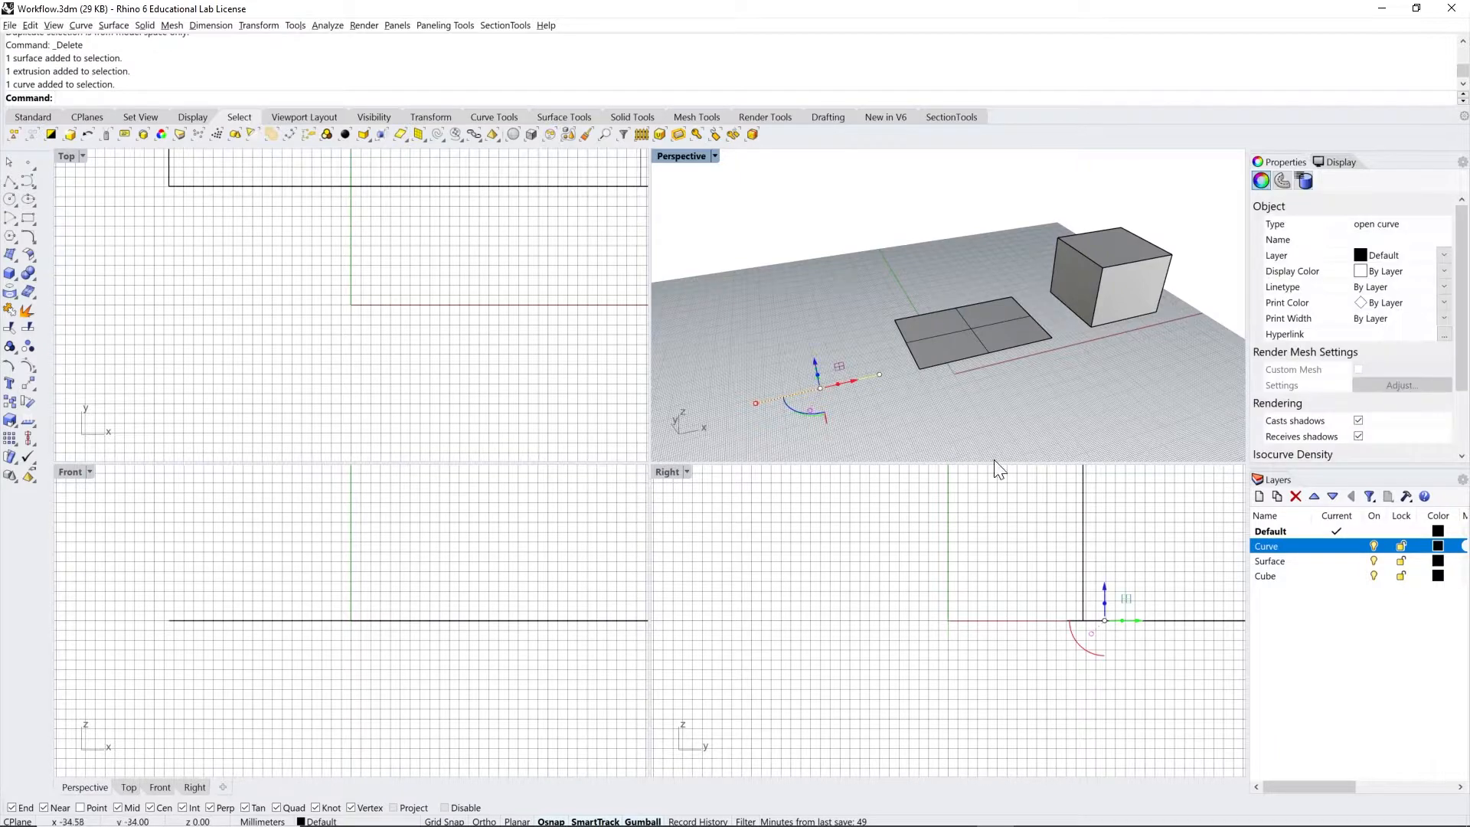
pyautogui.rightClick(1285, 545)
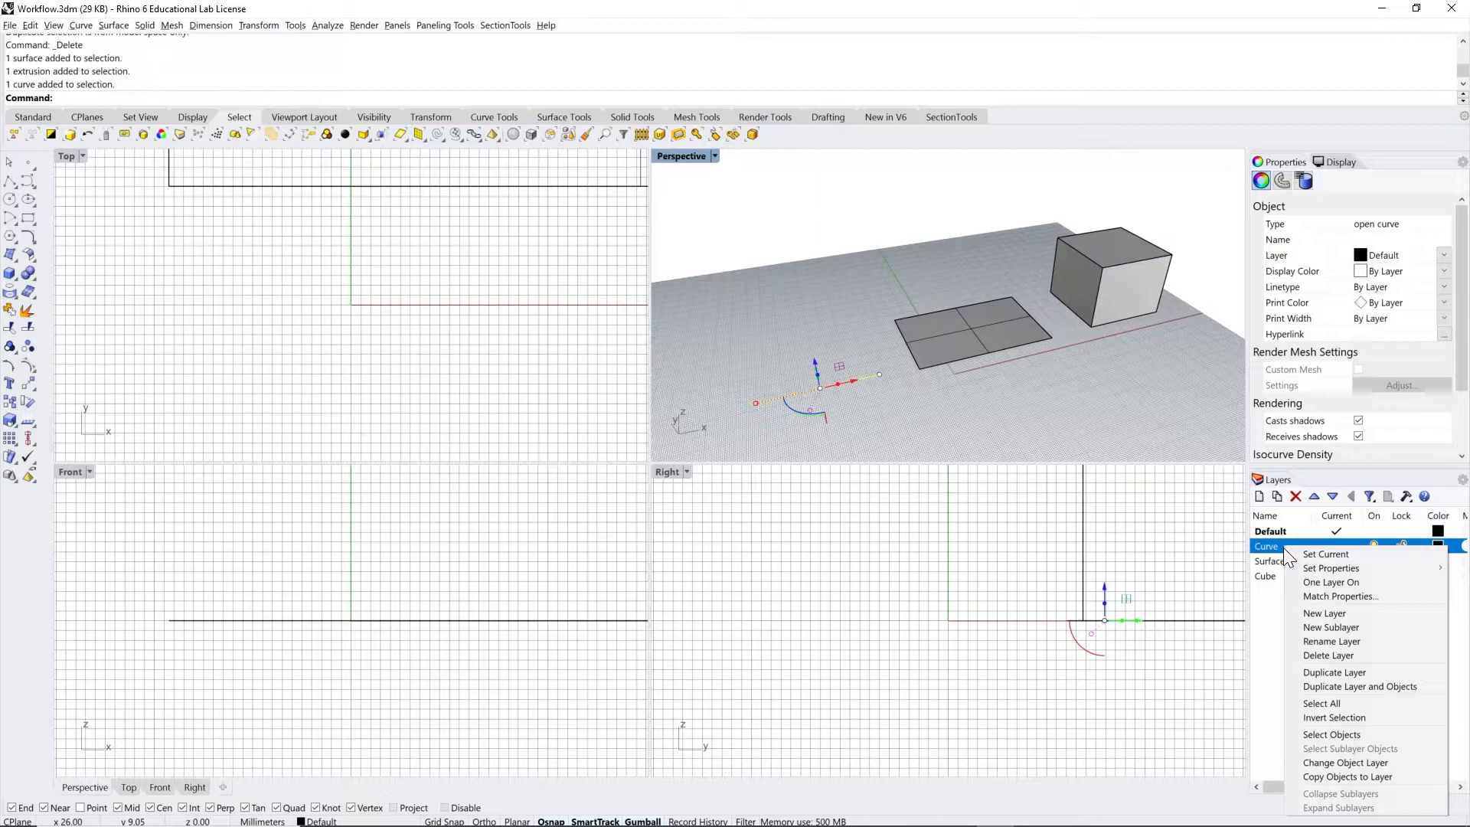
pyautogui.click(1361, 761)
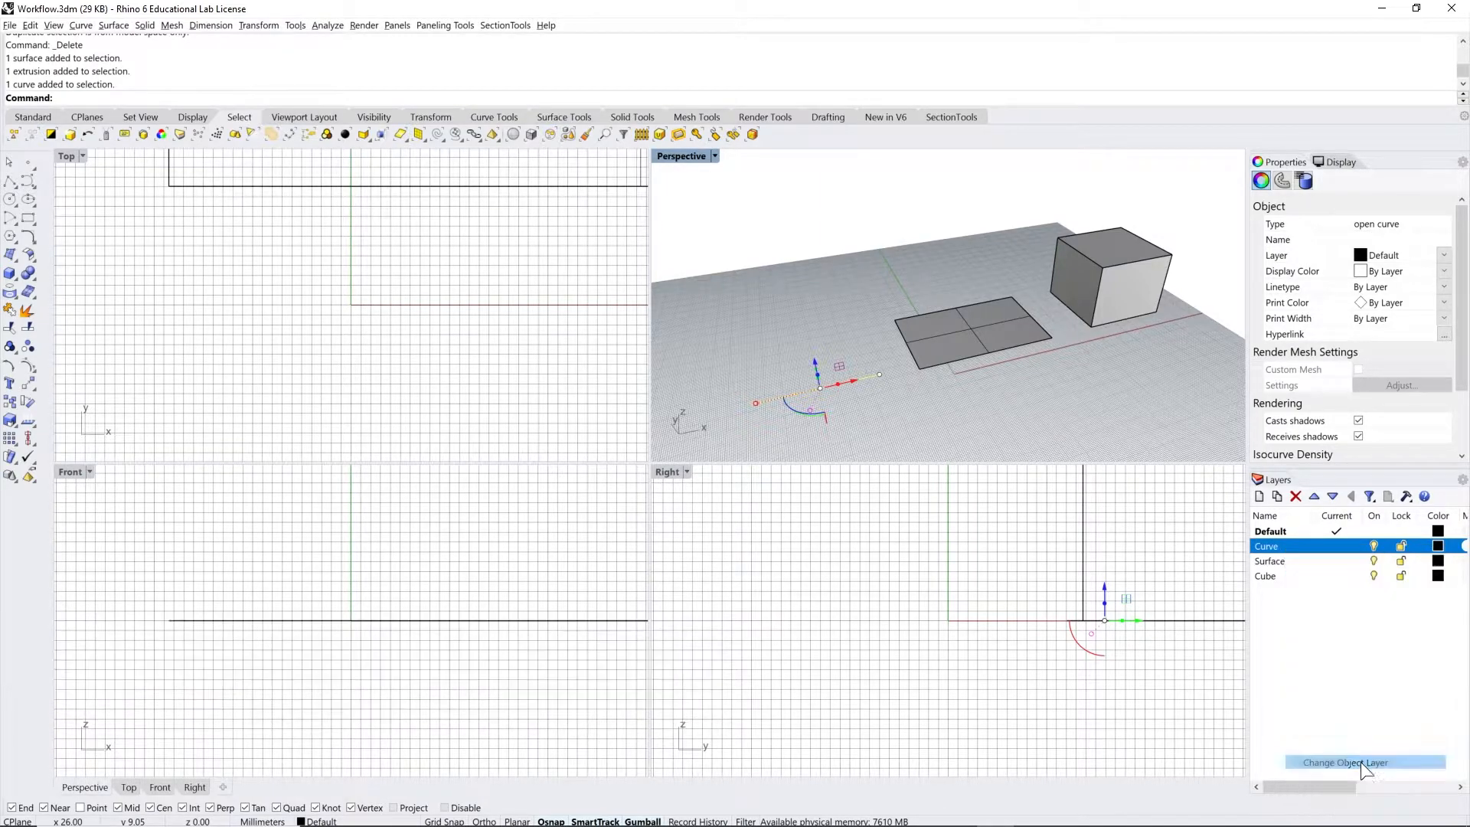
pyautogui.click(1062, 423)
# Step: Move the flat rectangular surface to the Surface layer, and clear the selection
pyautogui.click(982, 342)
pyautogui.click(1289, 559)
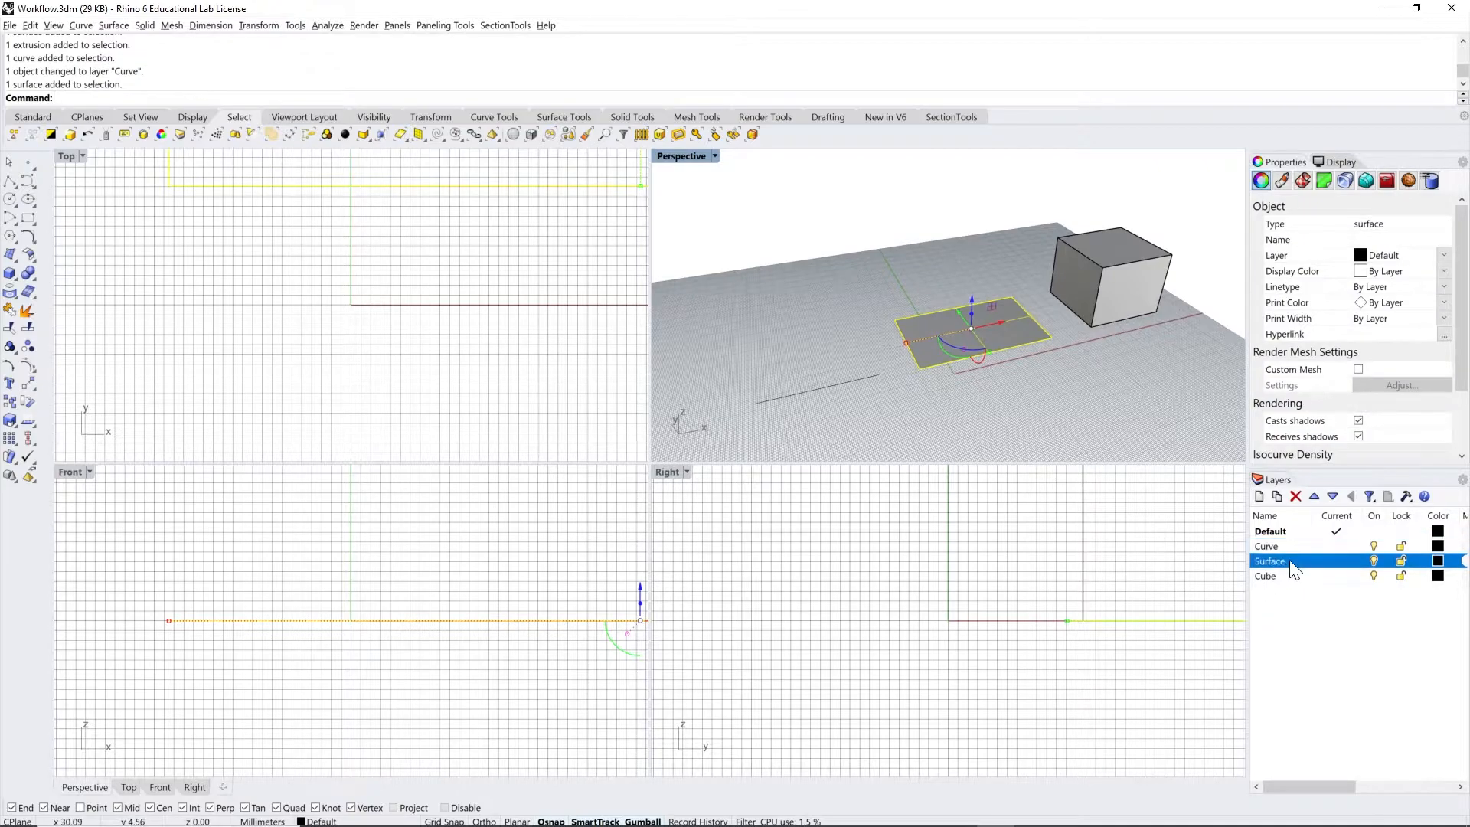
pyautogui.rightClick(1289, 559)
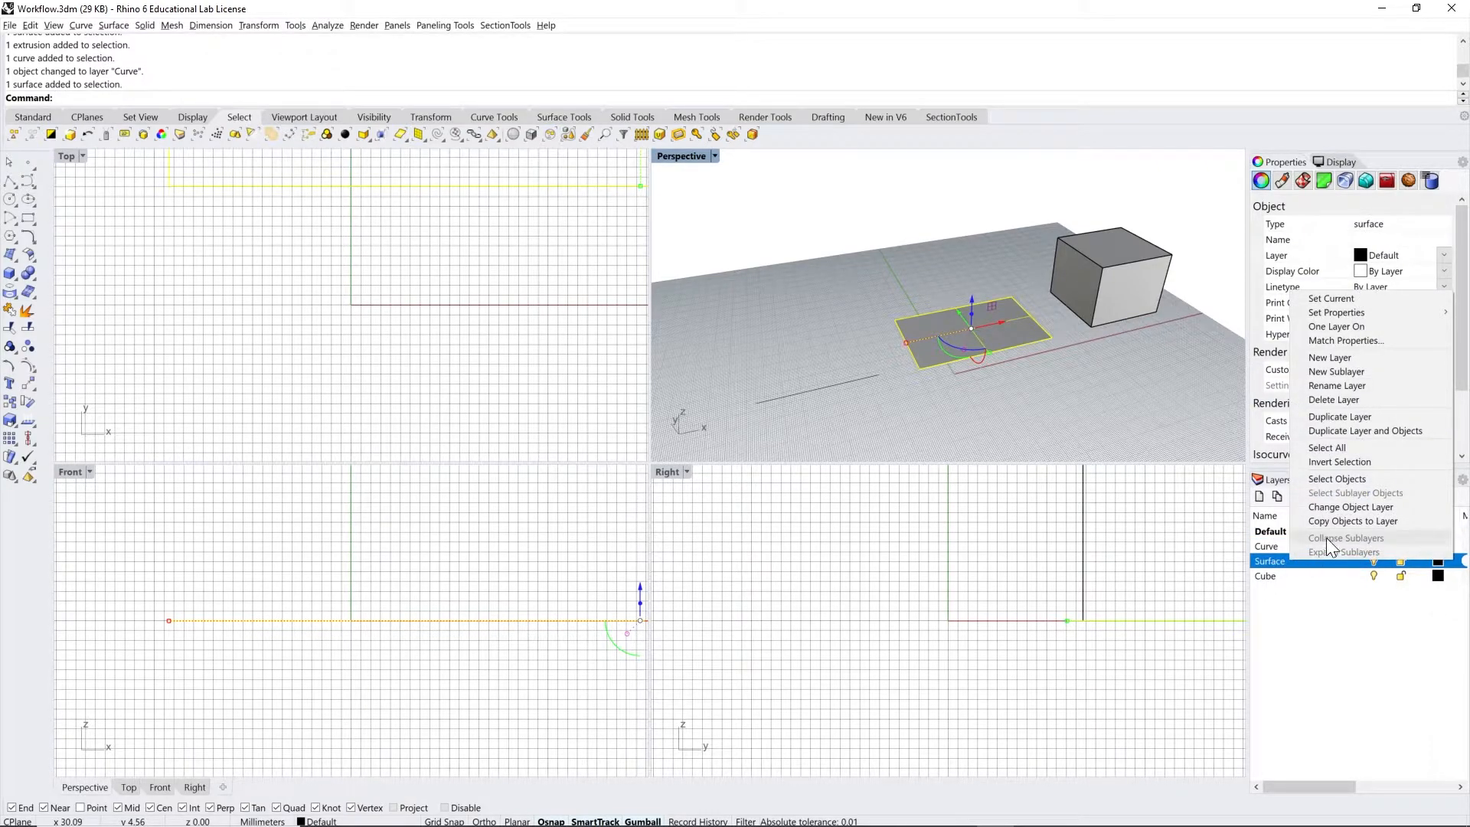
pyautogui.click(1333, 505)
pyautogui.click(1087, 406)
# Step: Move the box to the Cube layer, and clear the selection
pyautogui.click(1108, 310)
pyautogui.click(1282, 576)
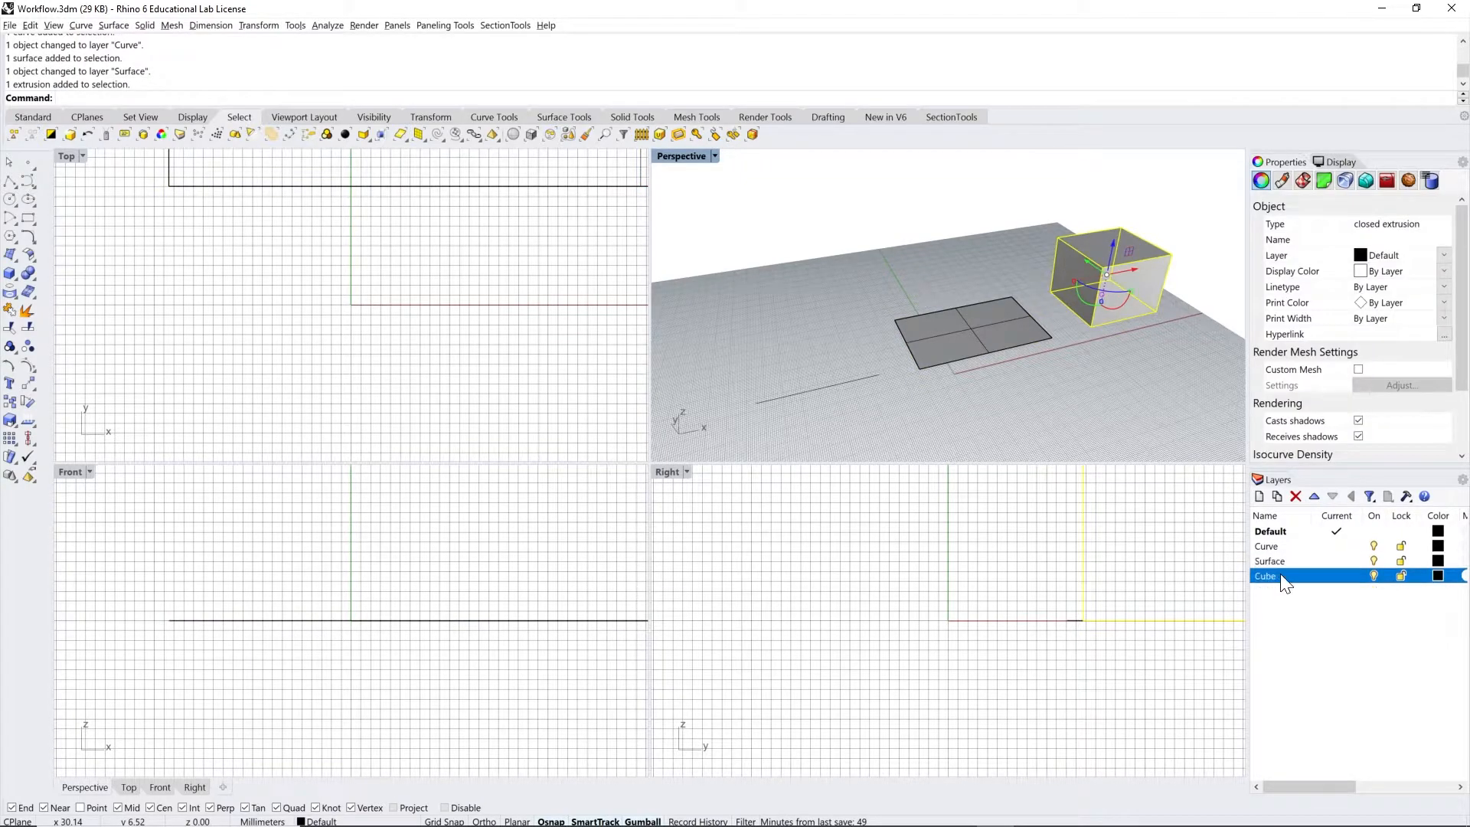
pyautogui.rightClick(1281, 574)
pyautogui.click(1310, 523)
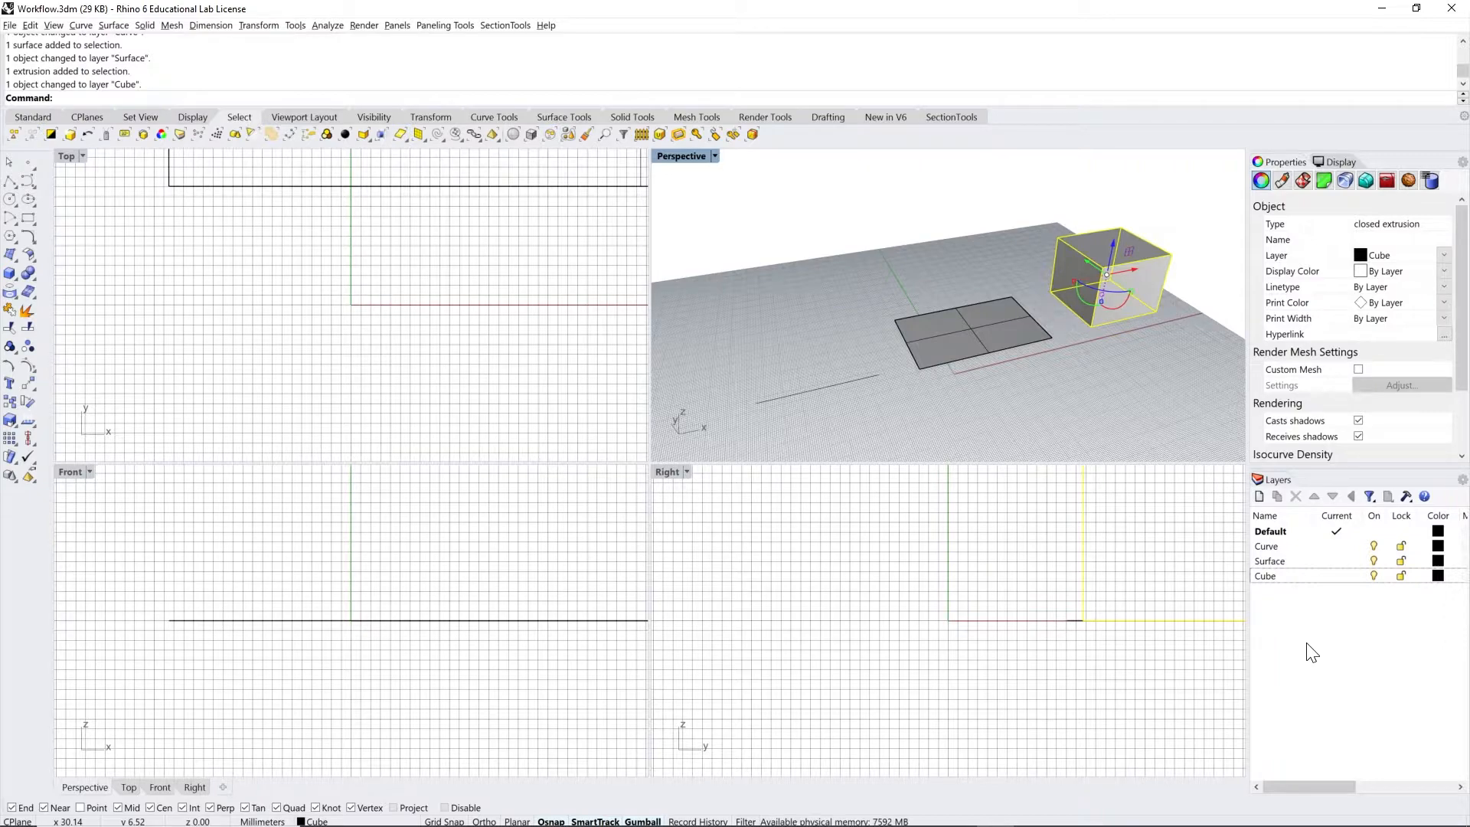
pyautogui.click(1128, 410)
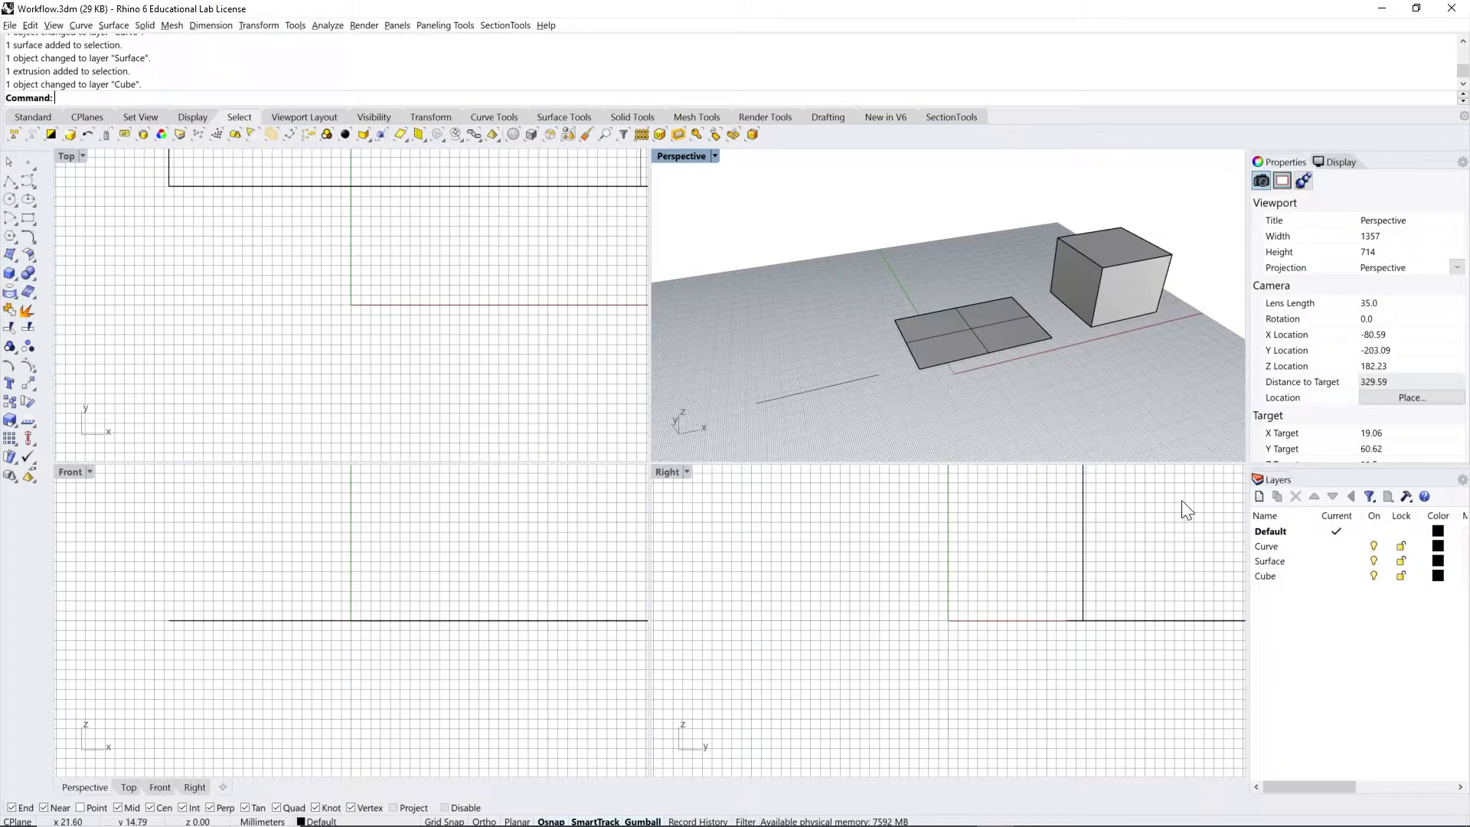
# Step: Turn the Curve, Surface and Cube layers off and back on, one at a time
pyautogui.click(1372, 546)
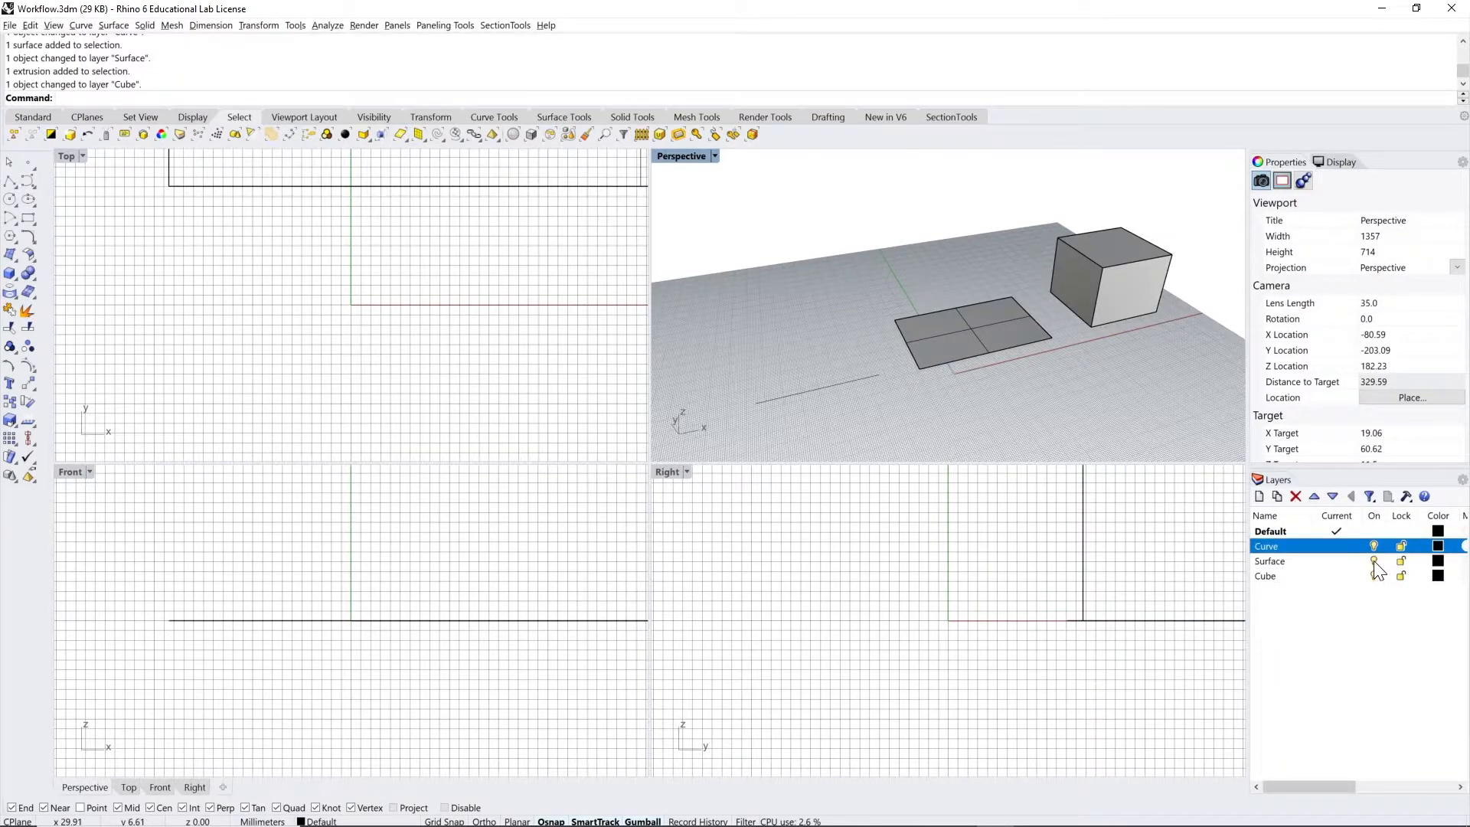
pyautogui.click(1374, 562)
pyautogui.click(1374, 576)
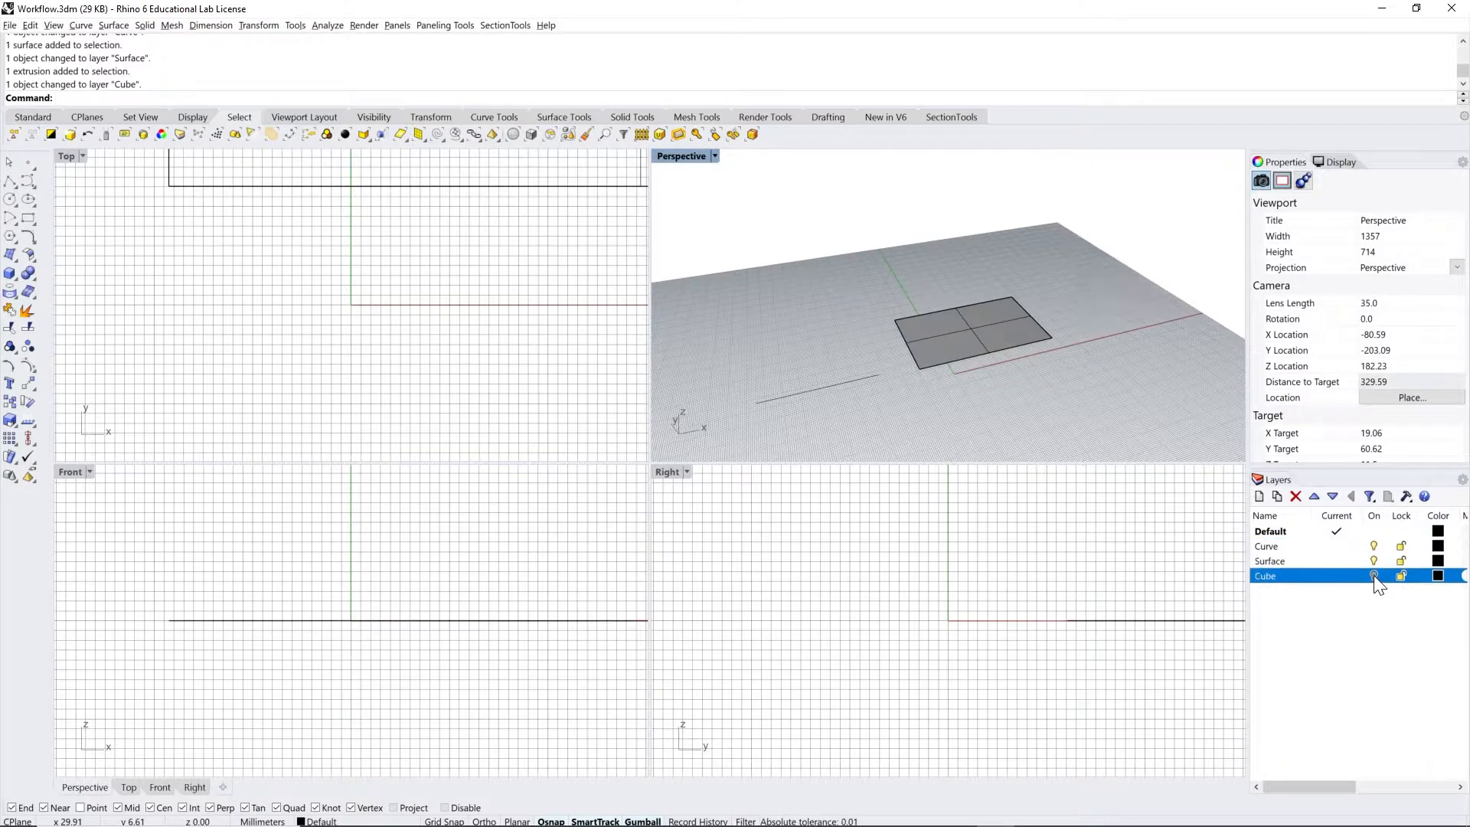
pyautogui.click(1373, 576)
pyautogui.click(1376, 620)
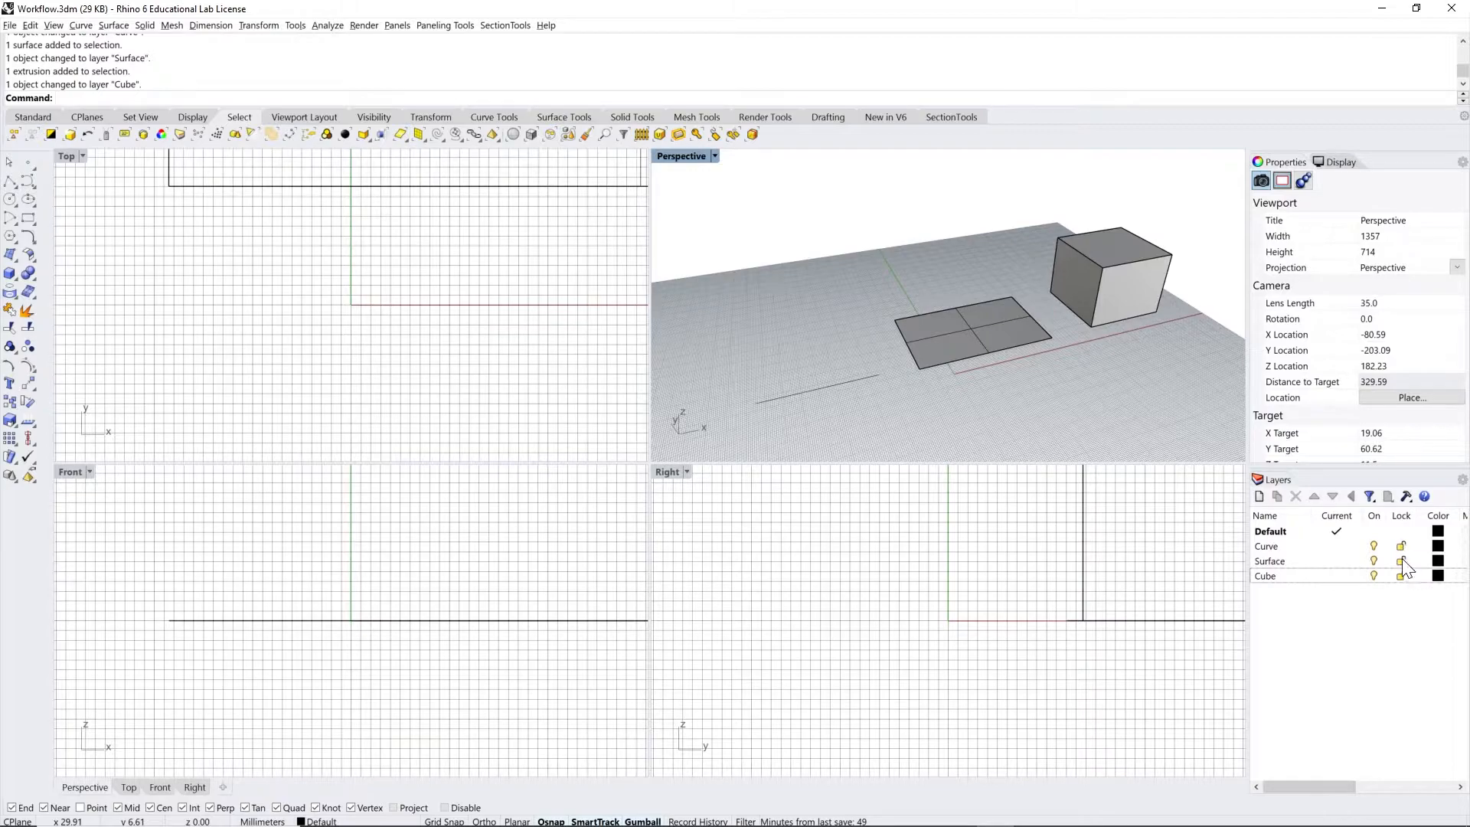
# Step: Set the layer colors to Green for Curve, Aquamarine for Surface and Magenta for Cube
pyautogui.click(1437, 546)
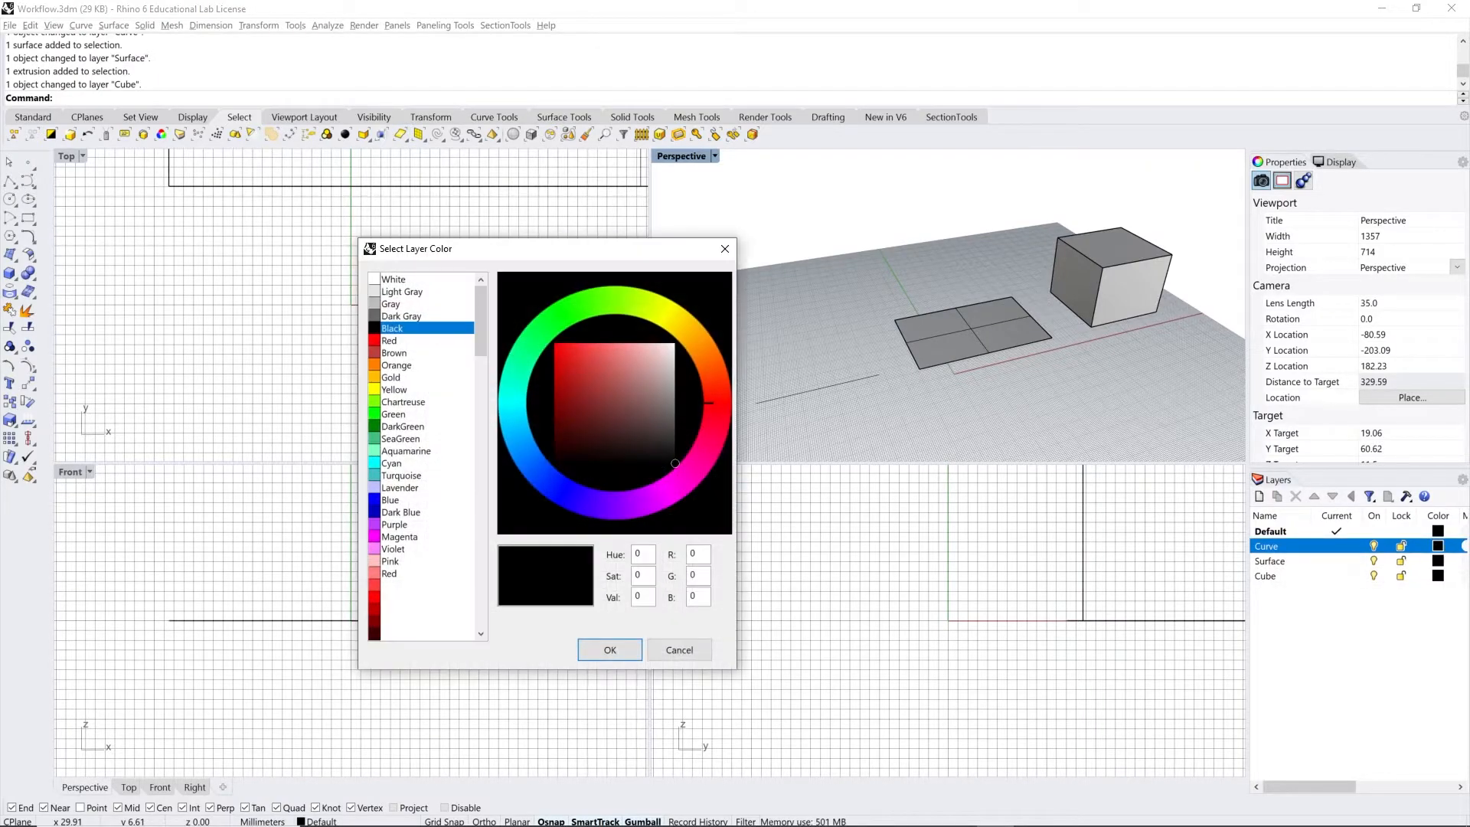
pyautogui.click(393, 414)
pyautogui.click(600, 643)
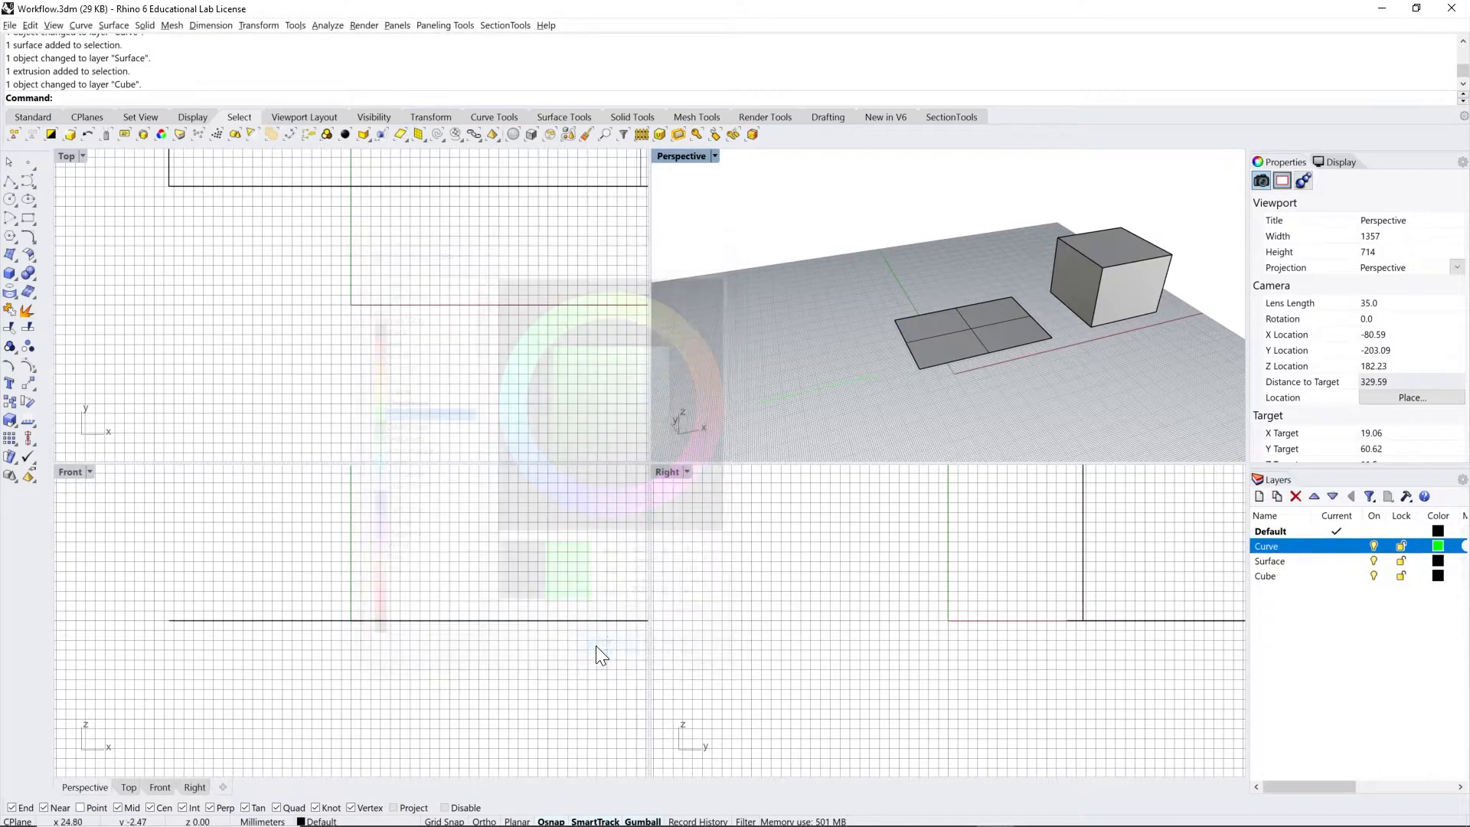
pyautogui.click(1438, 562)
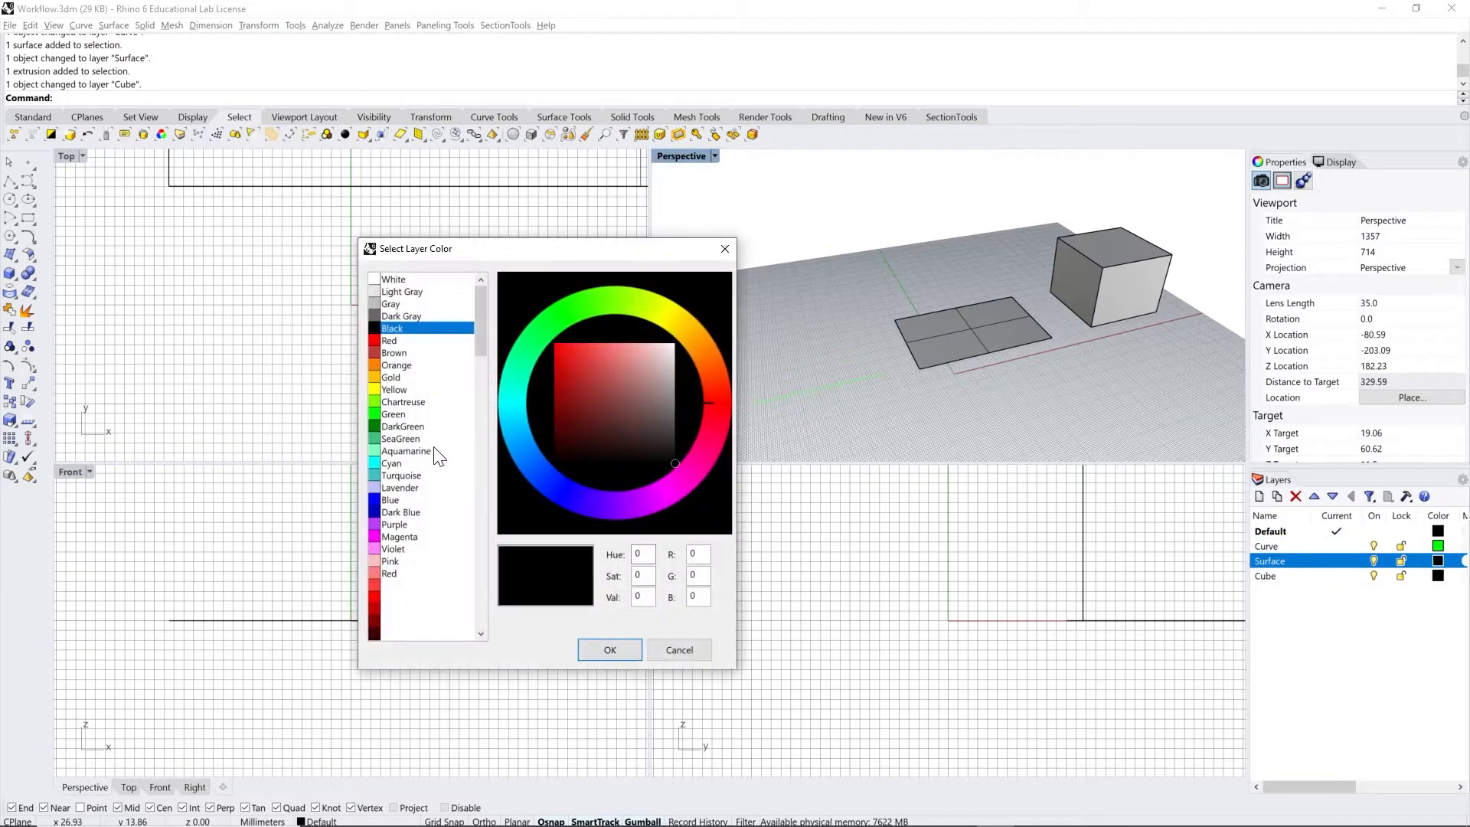
pyautogui.click(433, 451)
pyautogui.click(610, 649)
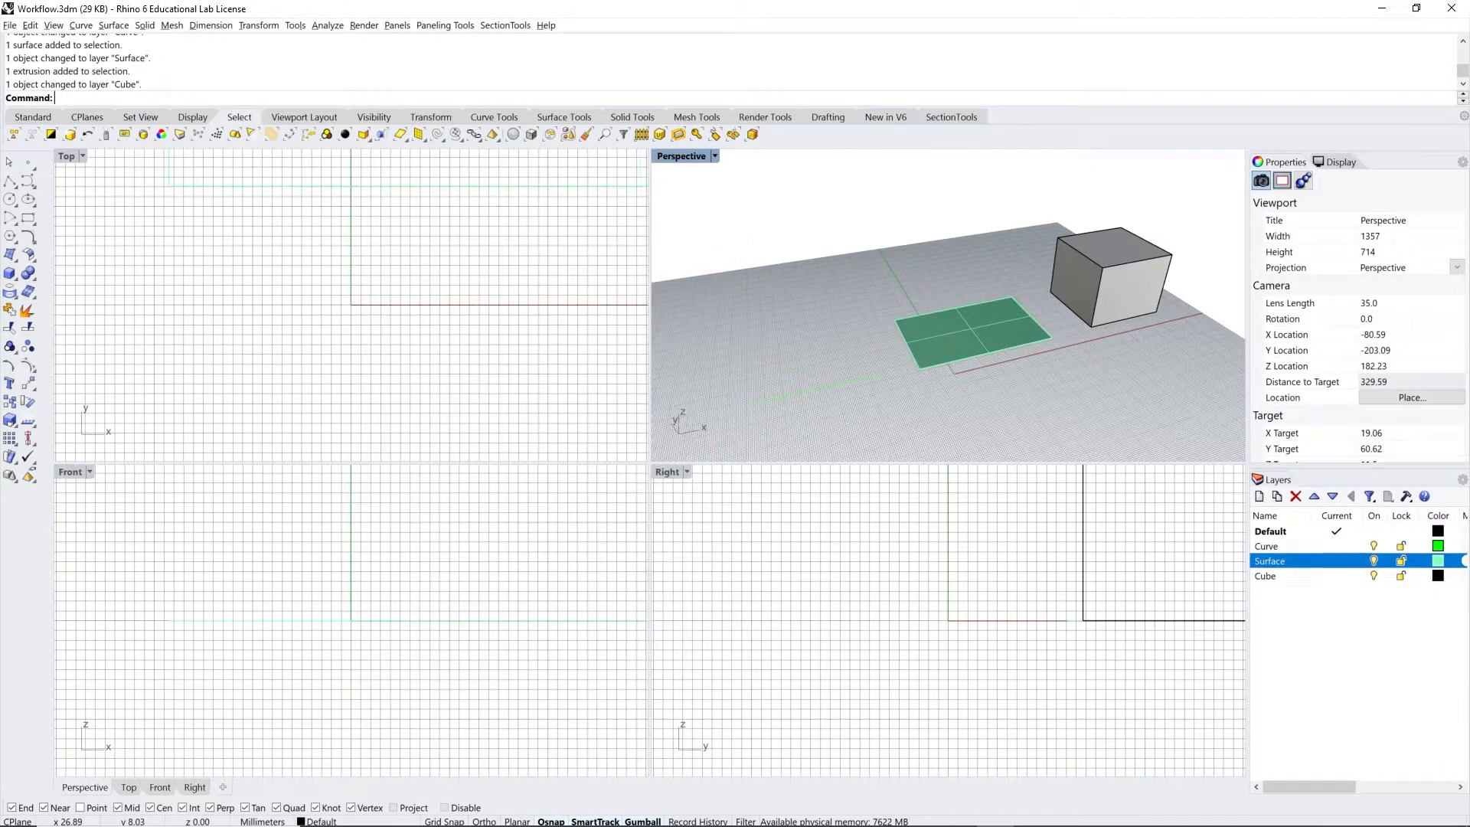
pyautogui.click(1437, 576)
pyautogui.click(396, 536)
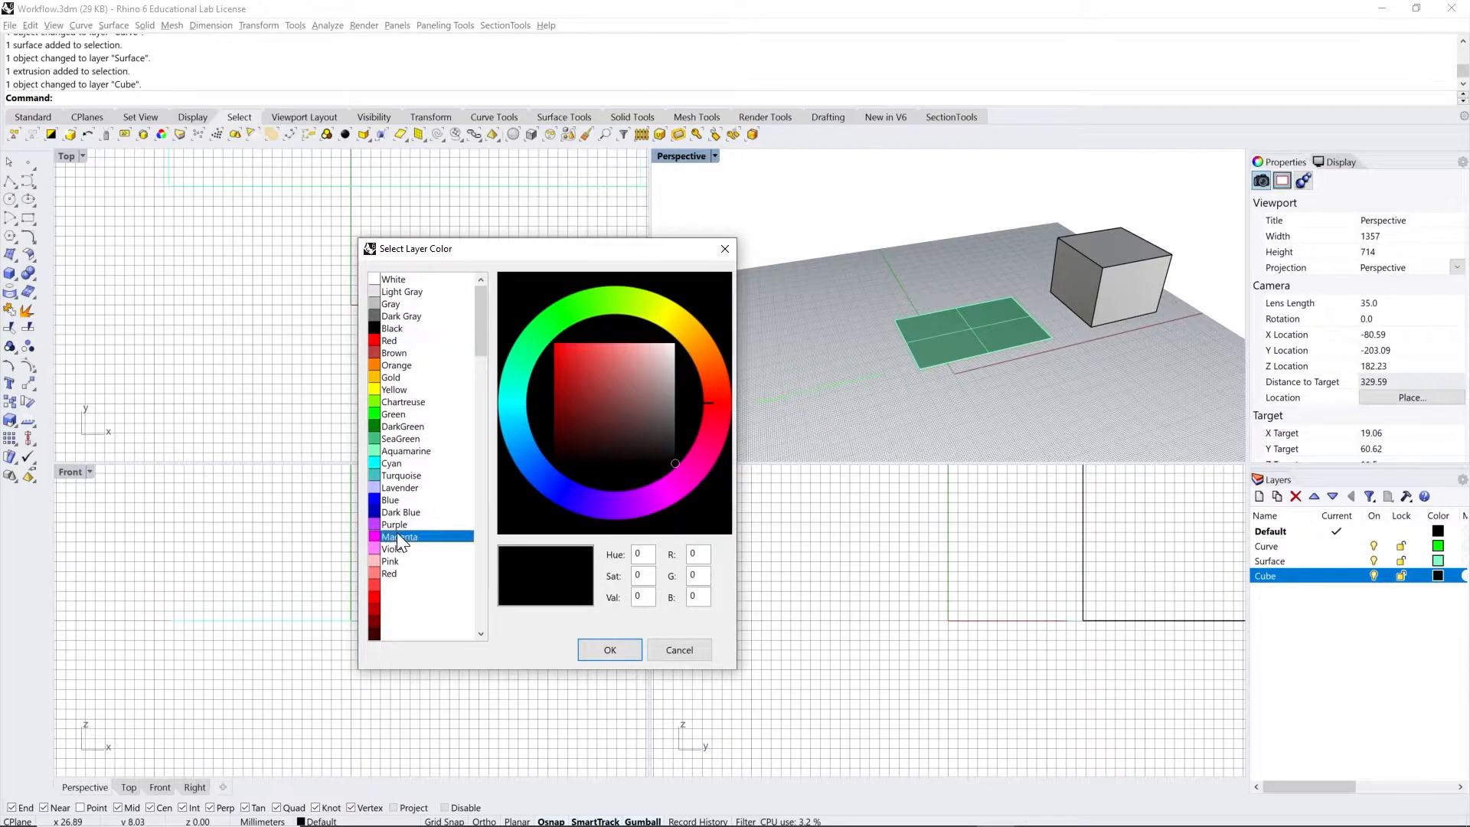
pyautogui.click(597, 648)
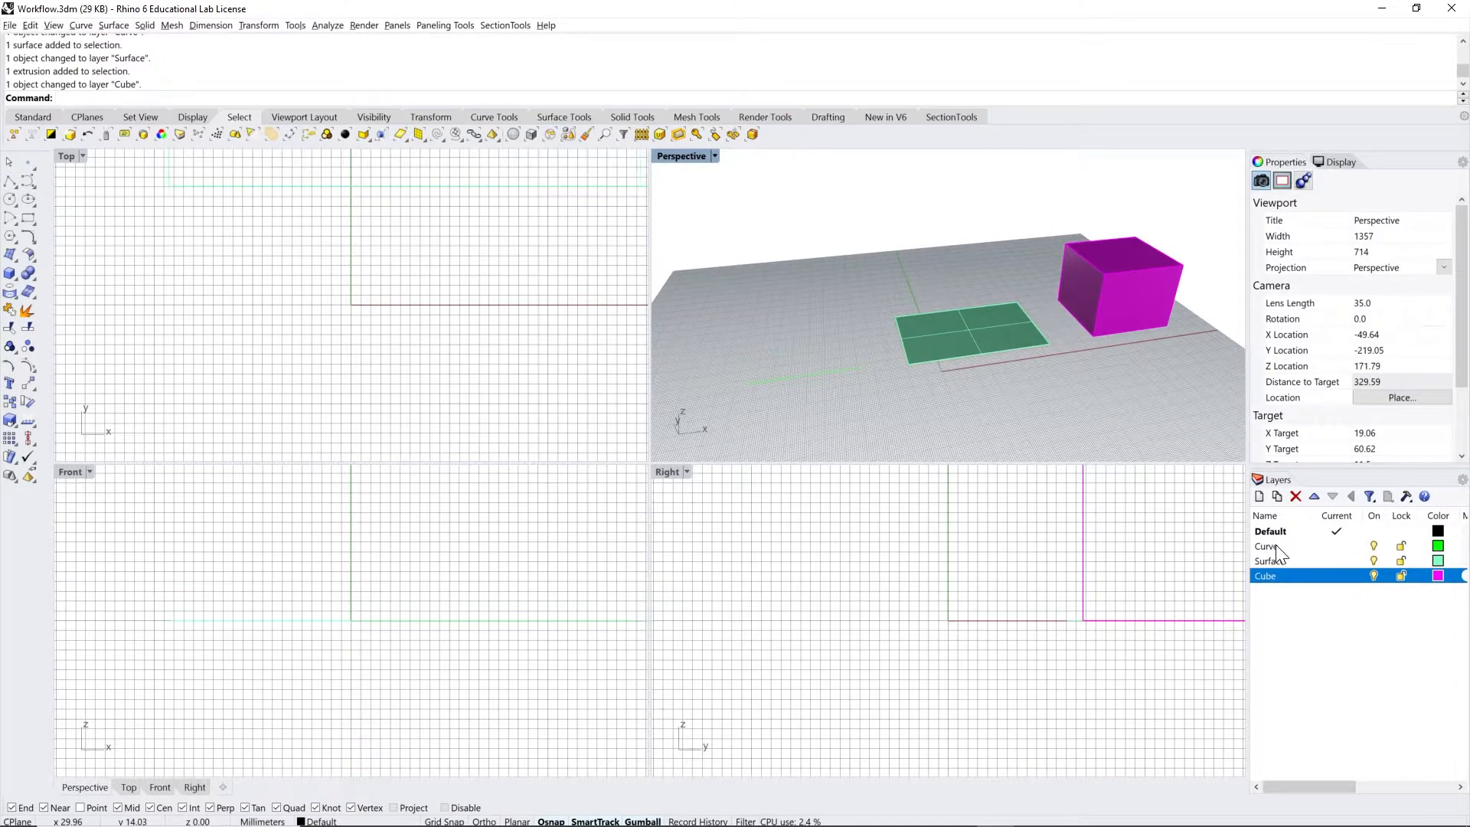
# Step: Reorder the layers by moving Curve down two places, below Cube
pyautogui.click(1298, 546)
pyautogui.click(1332, 496)
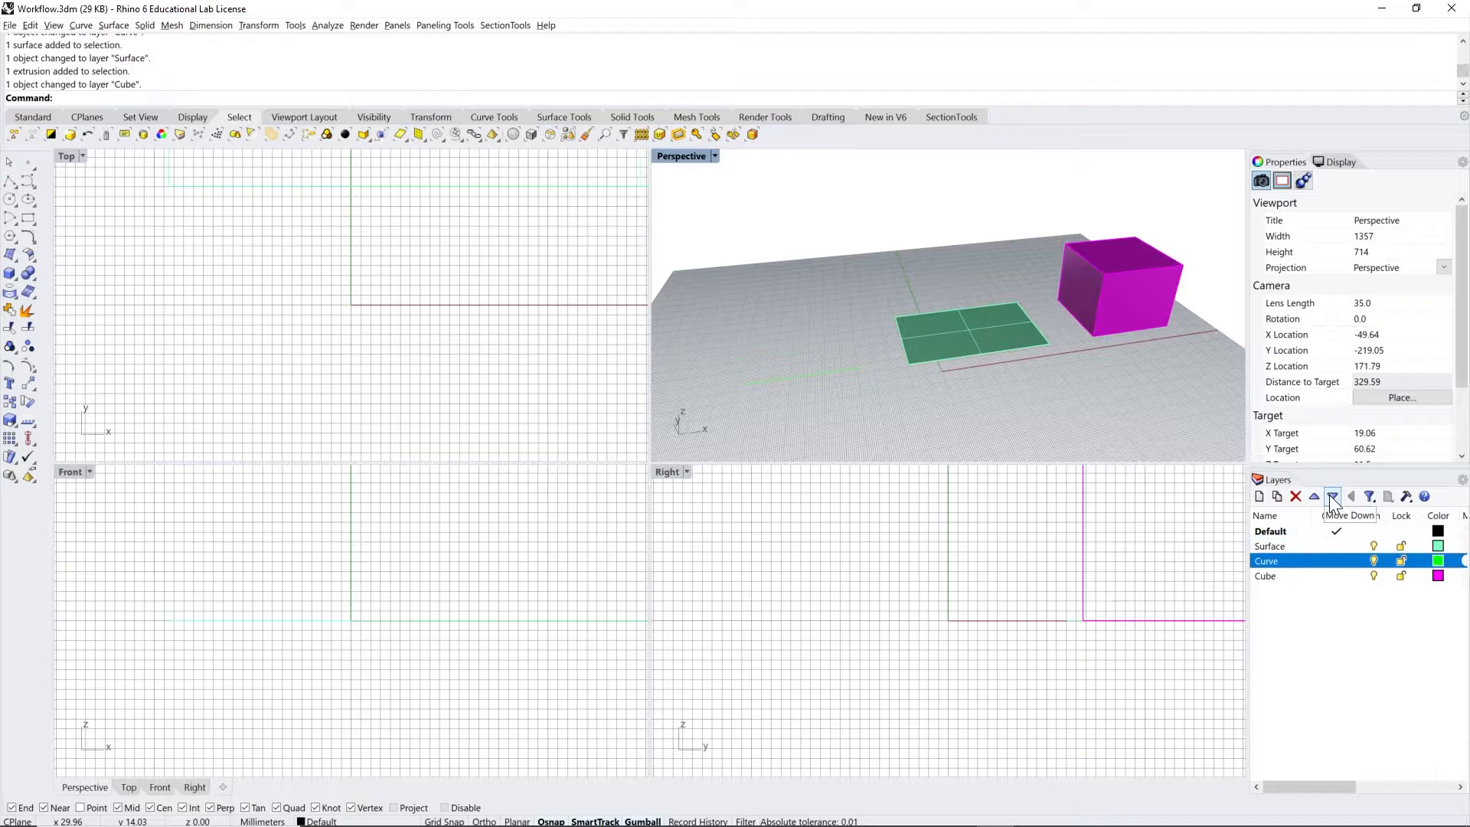
pyautogui.click(1332, 497)
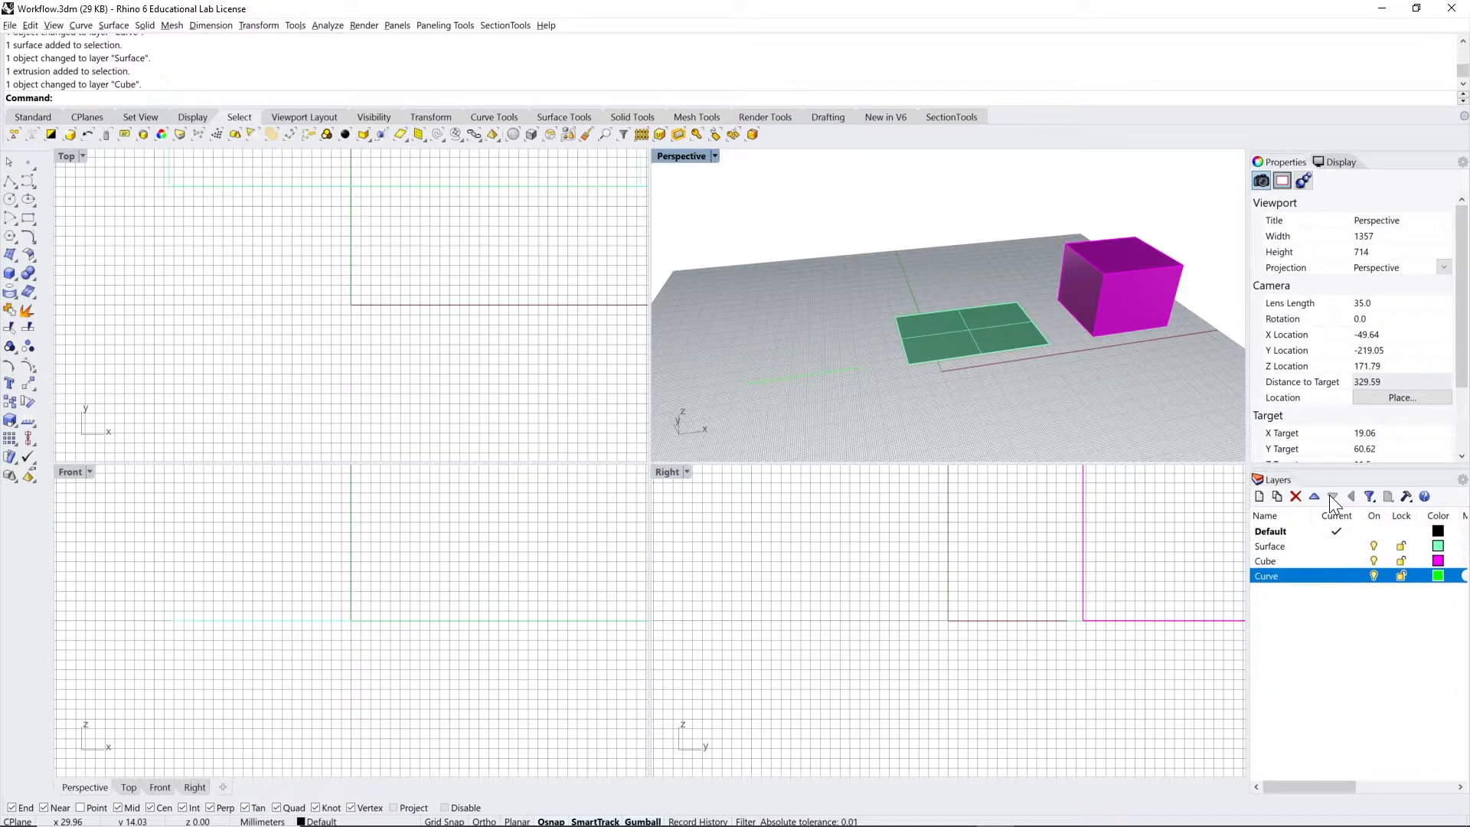
pyautogui.click(1357, 662)
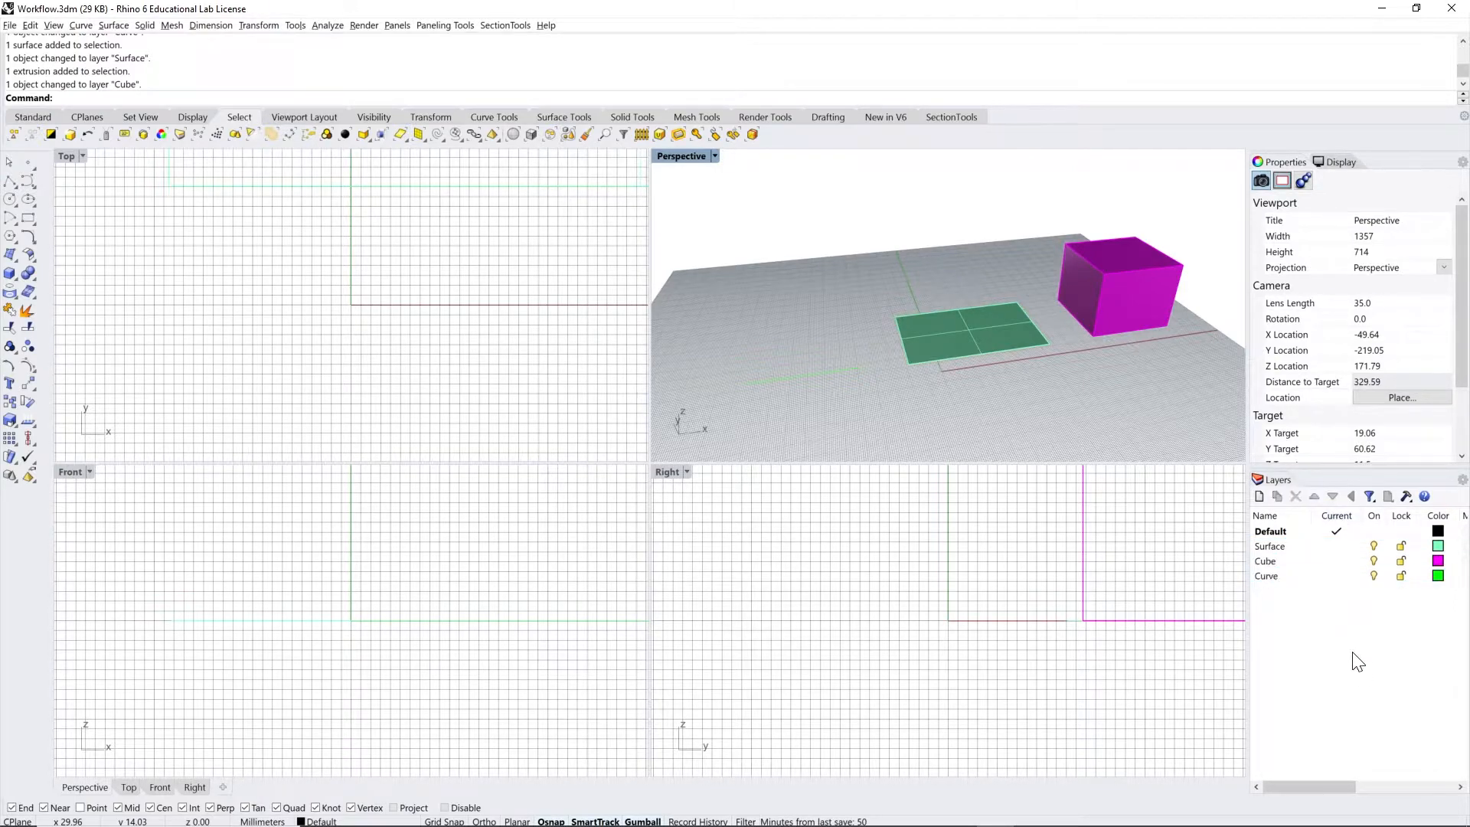
# Step: Select the objects on the Surface layer and the objects on the Cube layer, clearing the selection after each
pyautogui.rightClick(1284, 545)
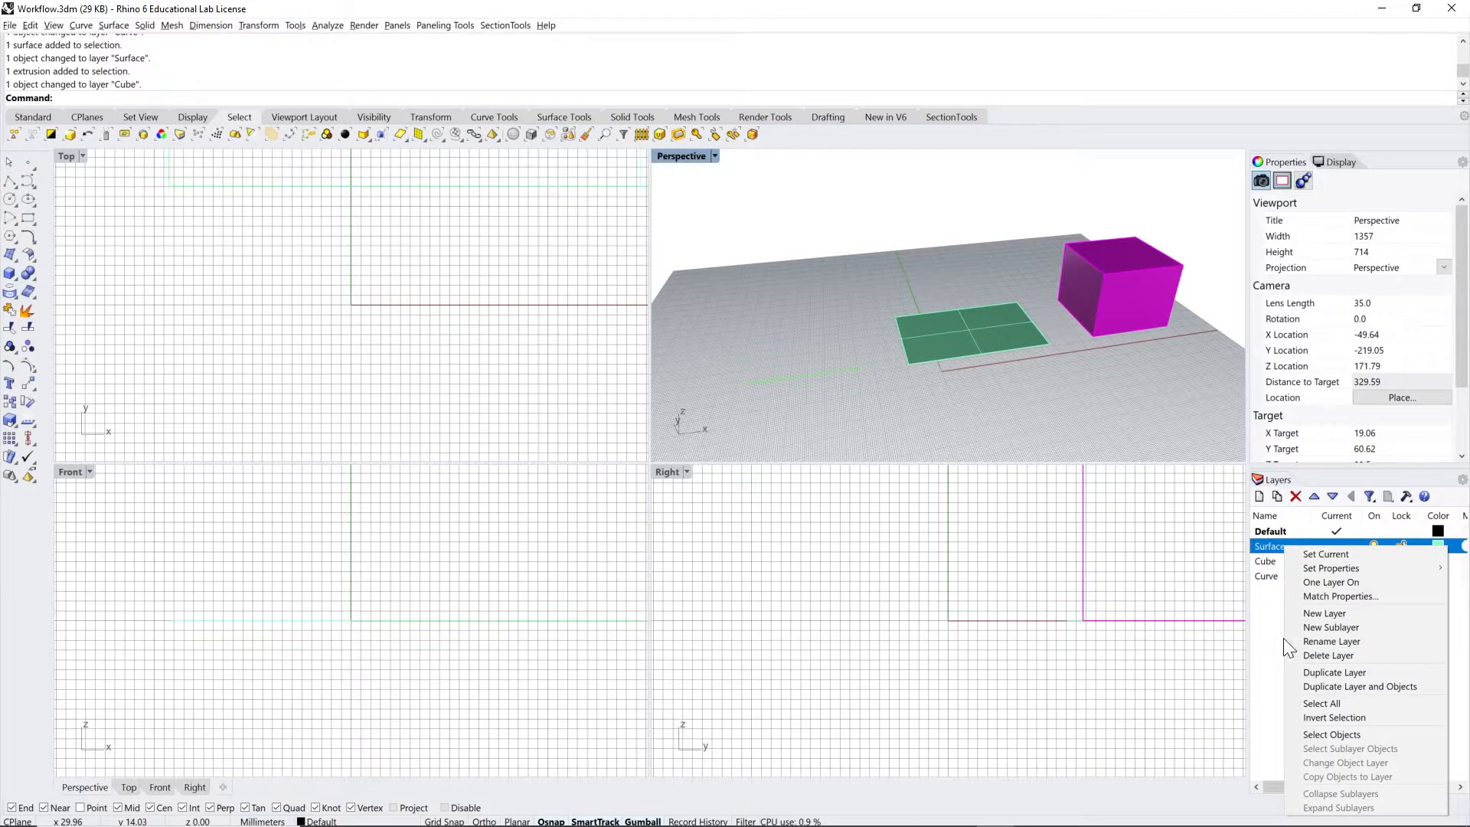
pyautogui.click(1342, 735)
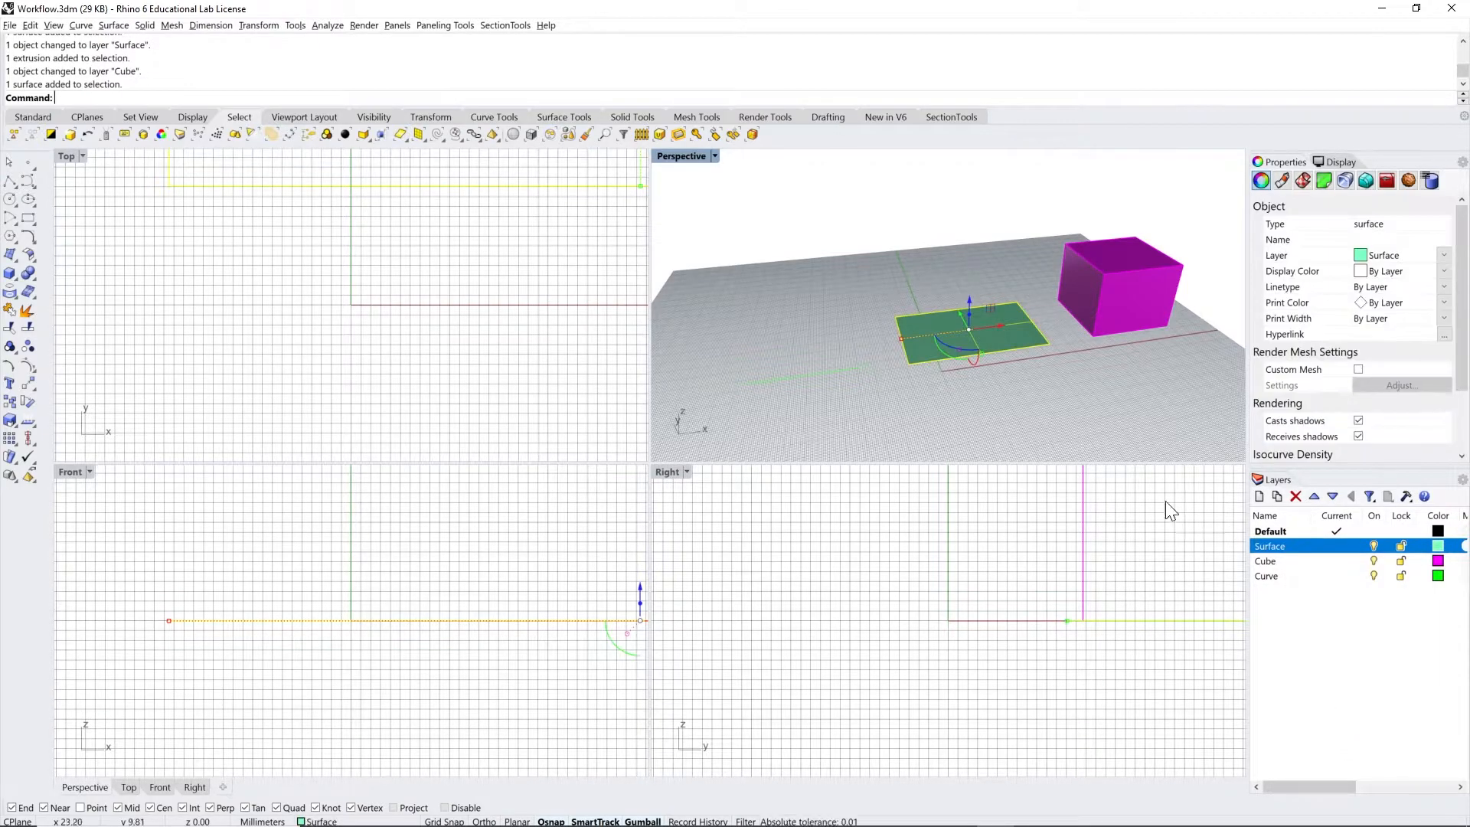
pyautogui.moveTo(1026, 410); pyautogui.dragTo(1041, 412, button='right')
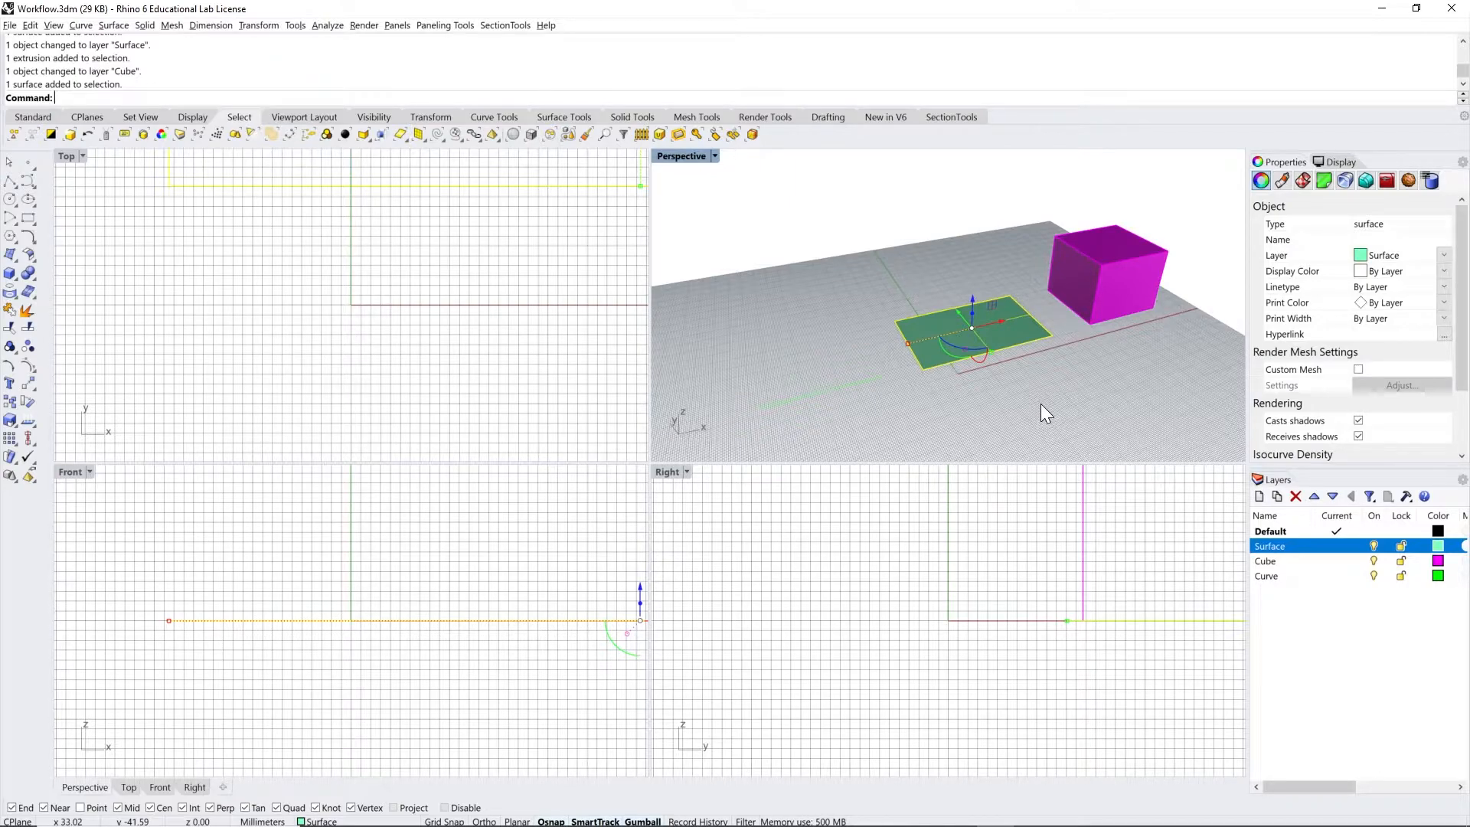
pyautogui.click(1055, 392)
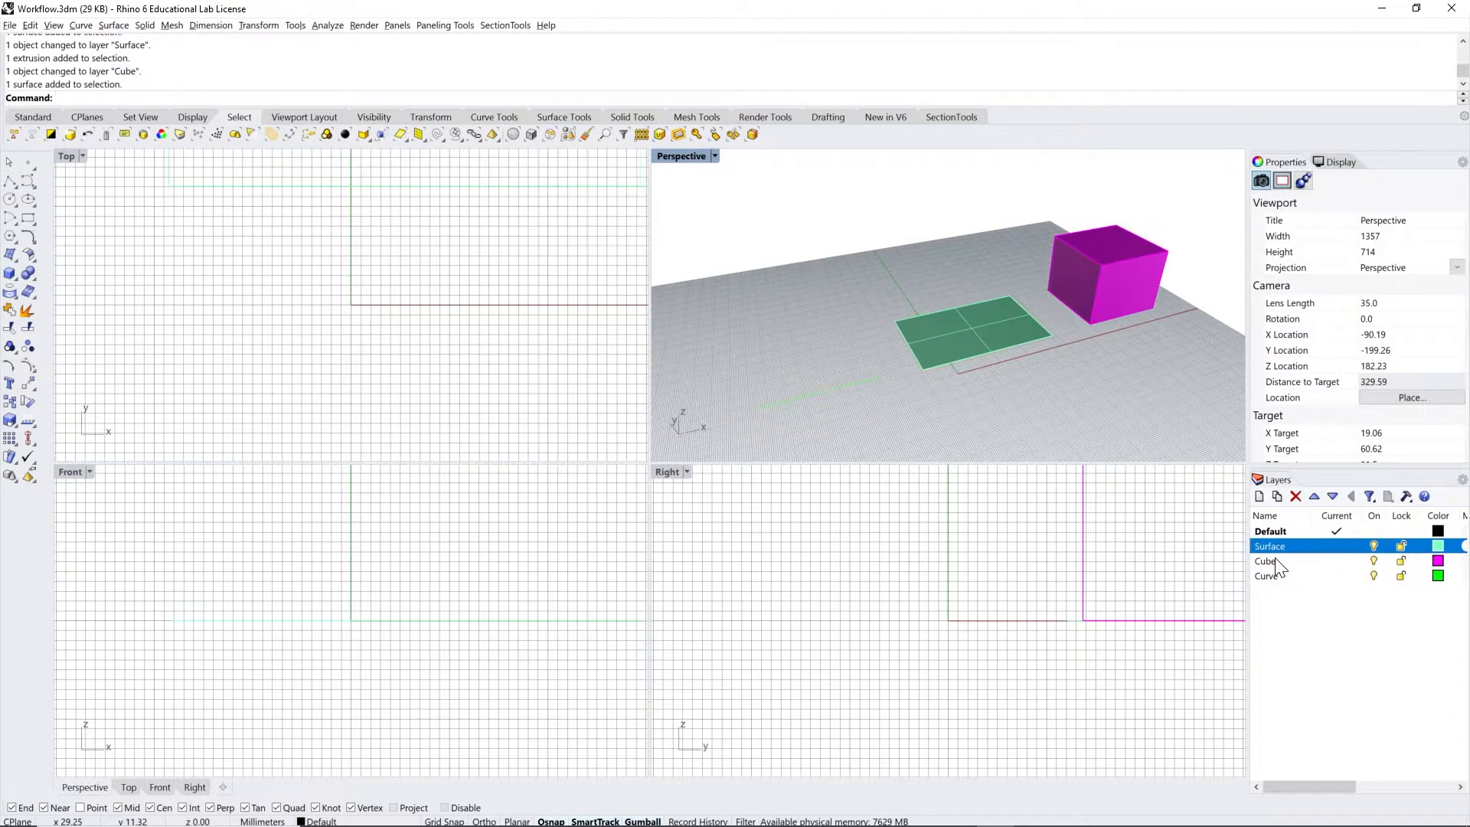
pyautogui.rightClick(1275, 557)
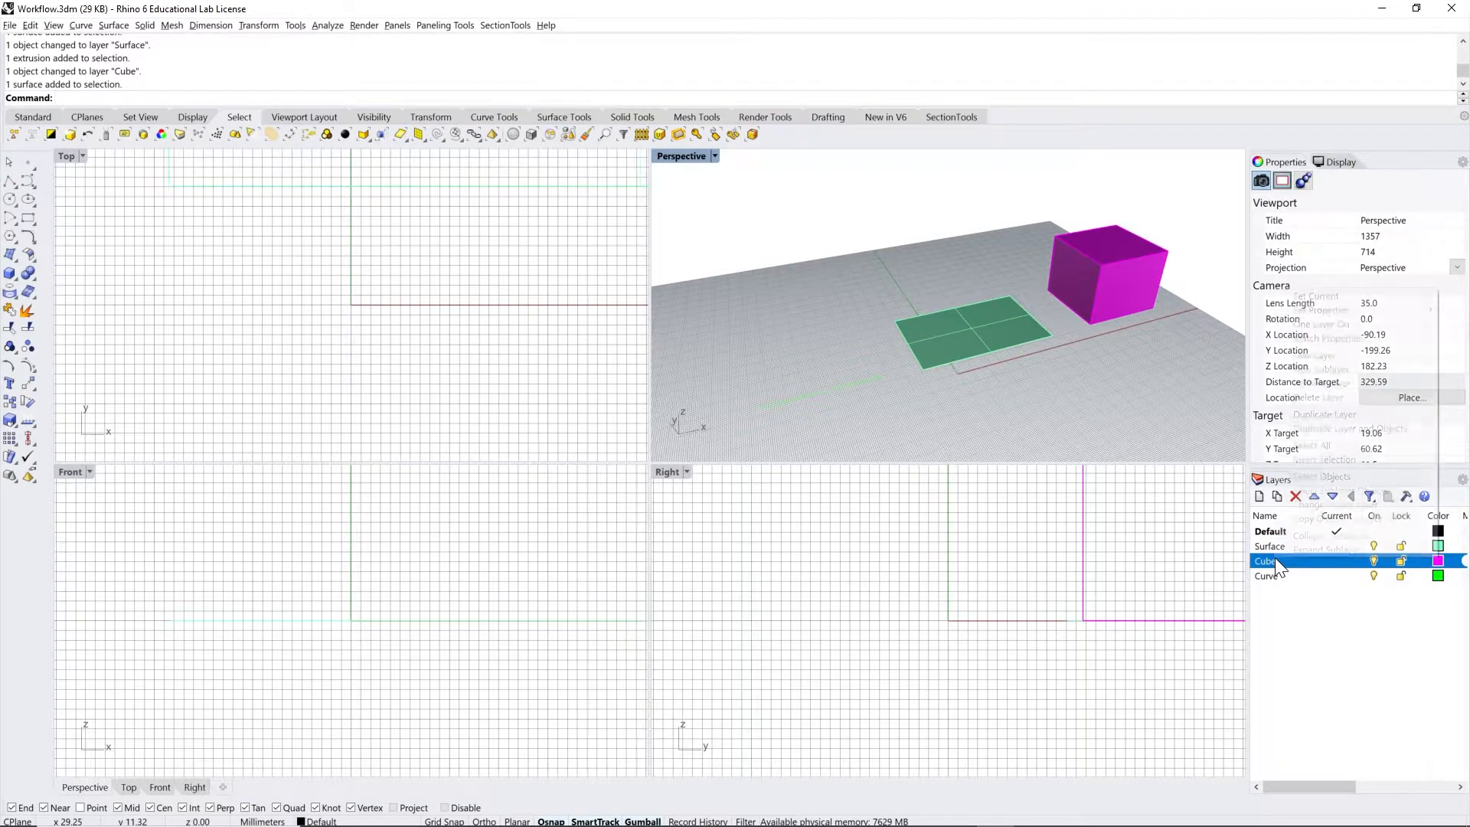
pyautogui.click(1315, 481)
pyautogui.click(1179, 406)
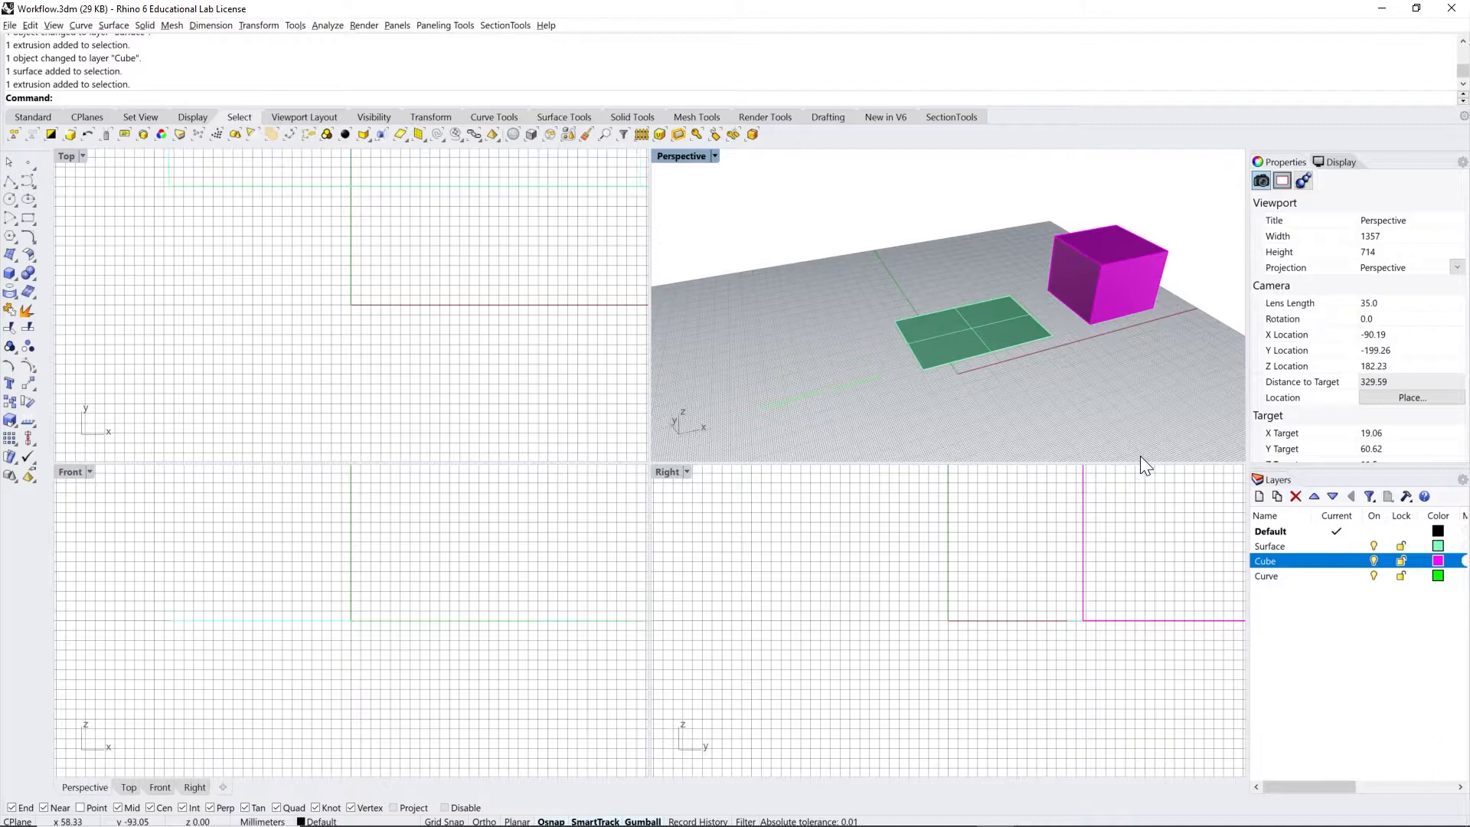
pyautogui.click(1224, 521)
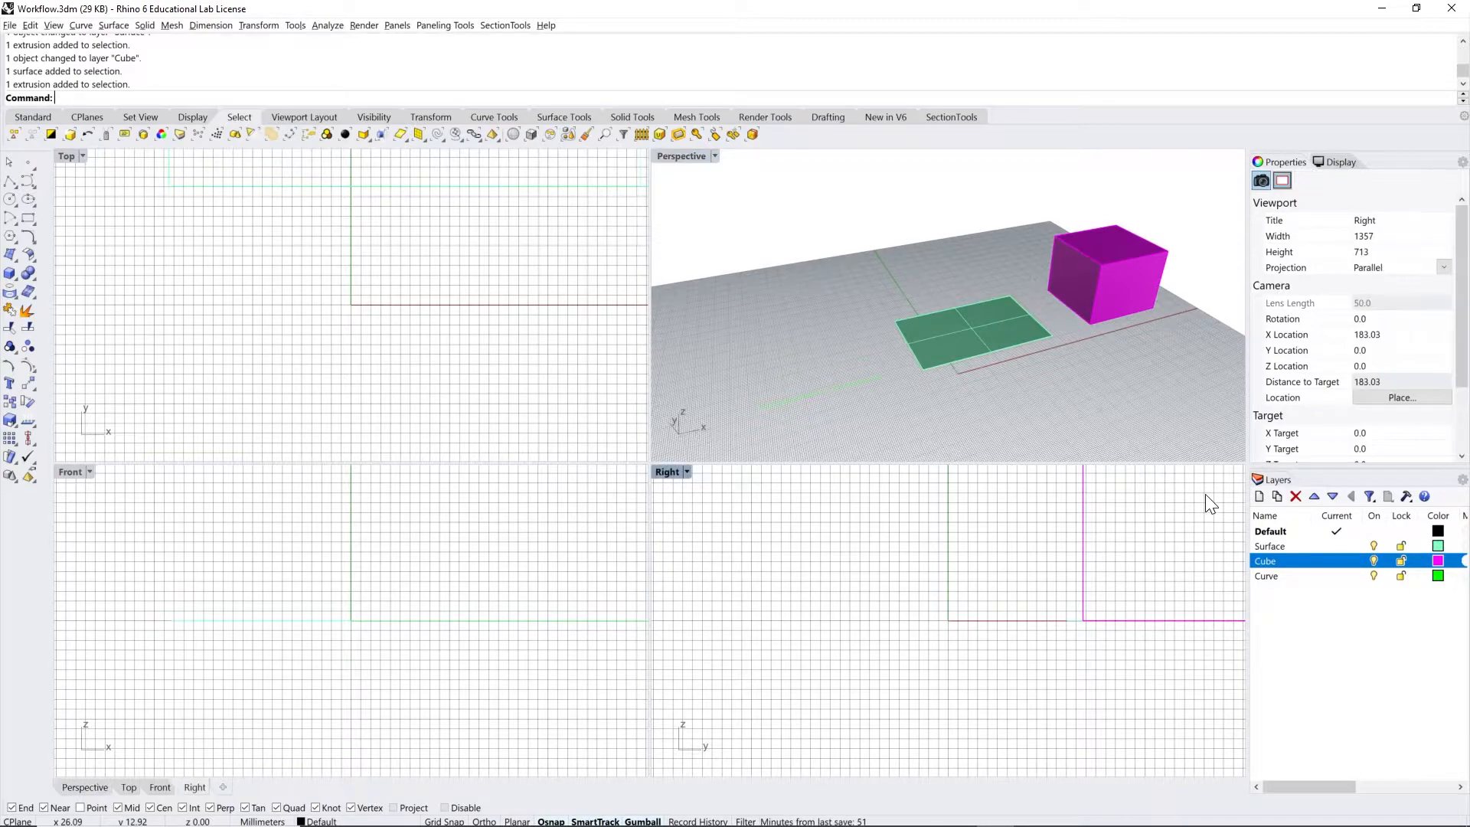
# Step: Delete the Surface layer together with its object, and clear the layer selection
pyautogui.click(1293, 548)
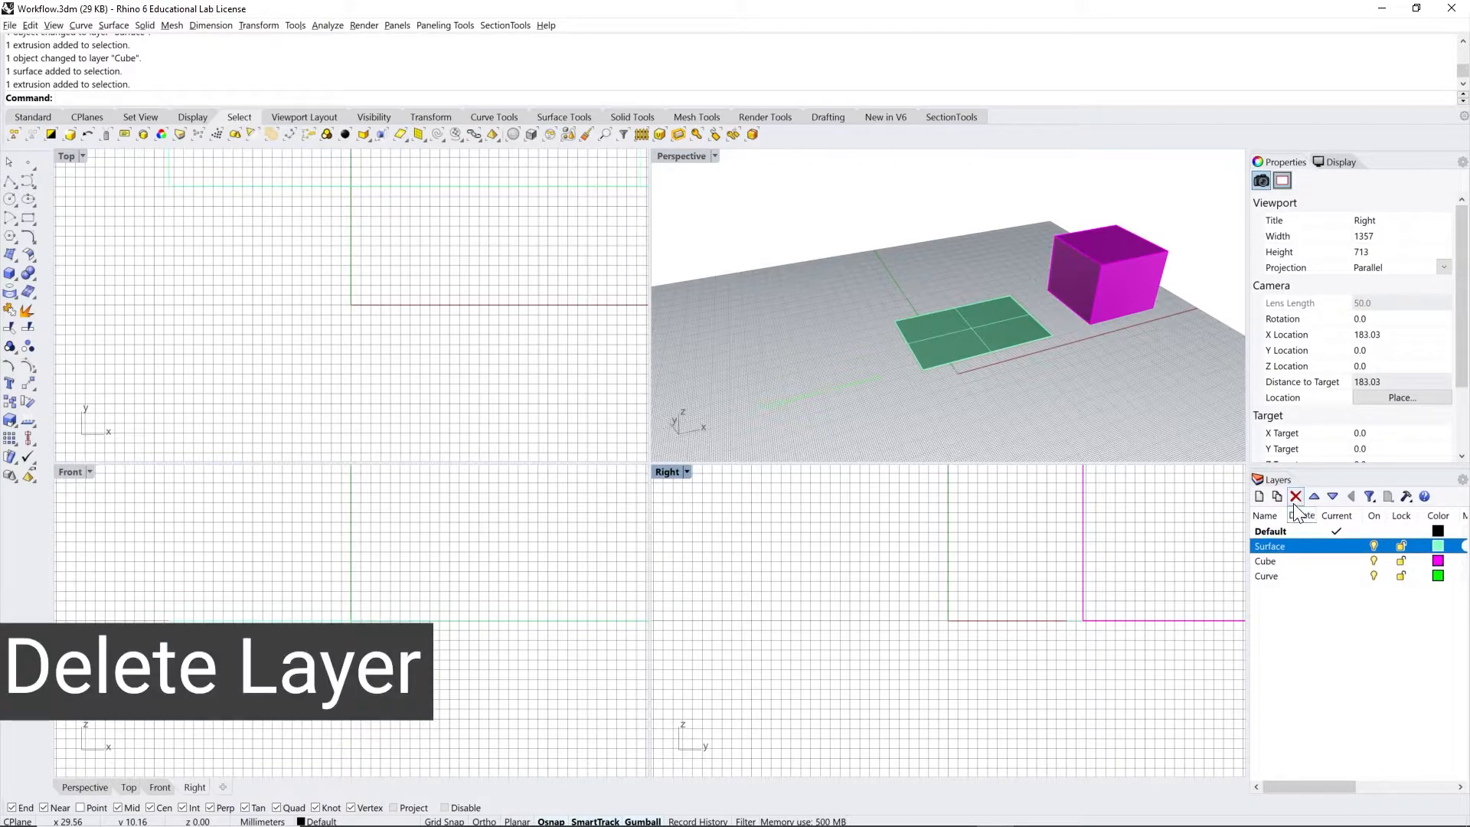
pyautogui.click(1295, 495)
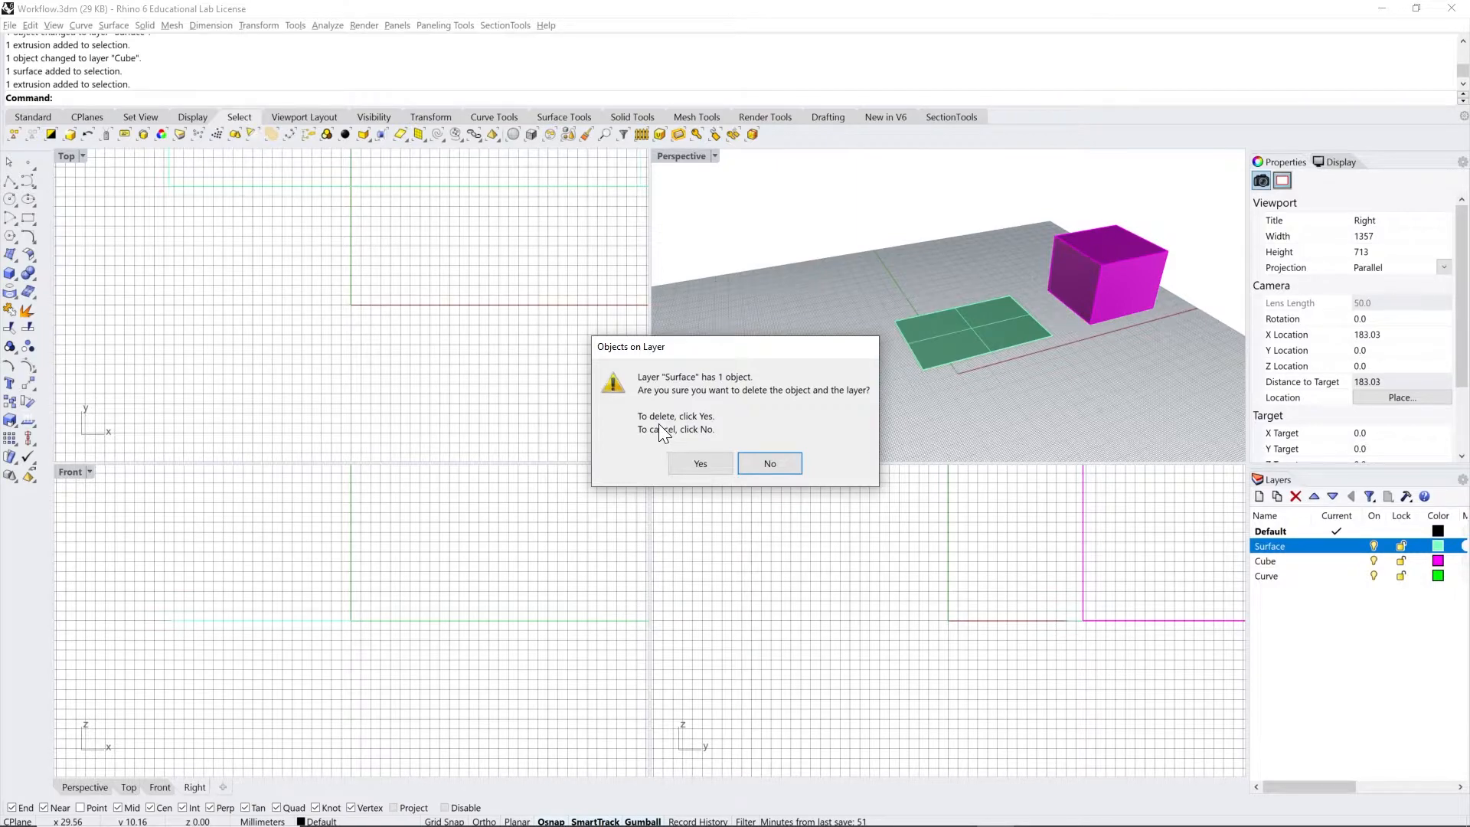
pyautogui.click(701, 464)
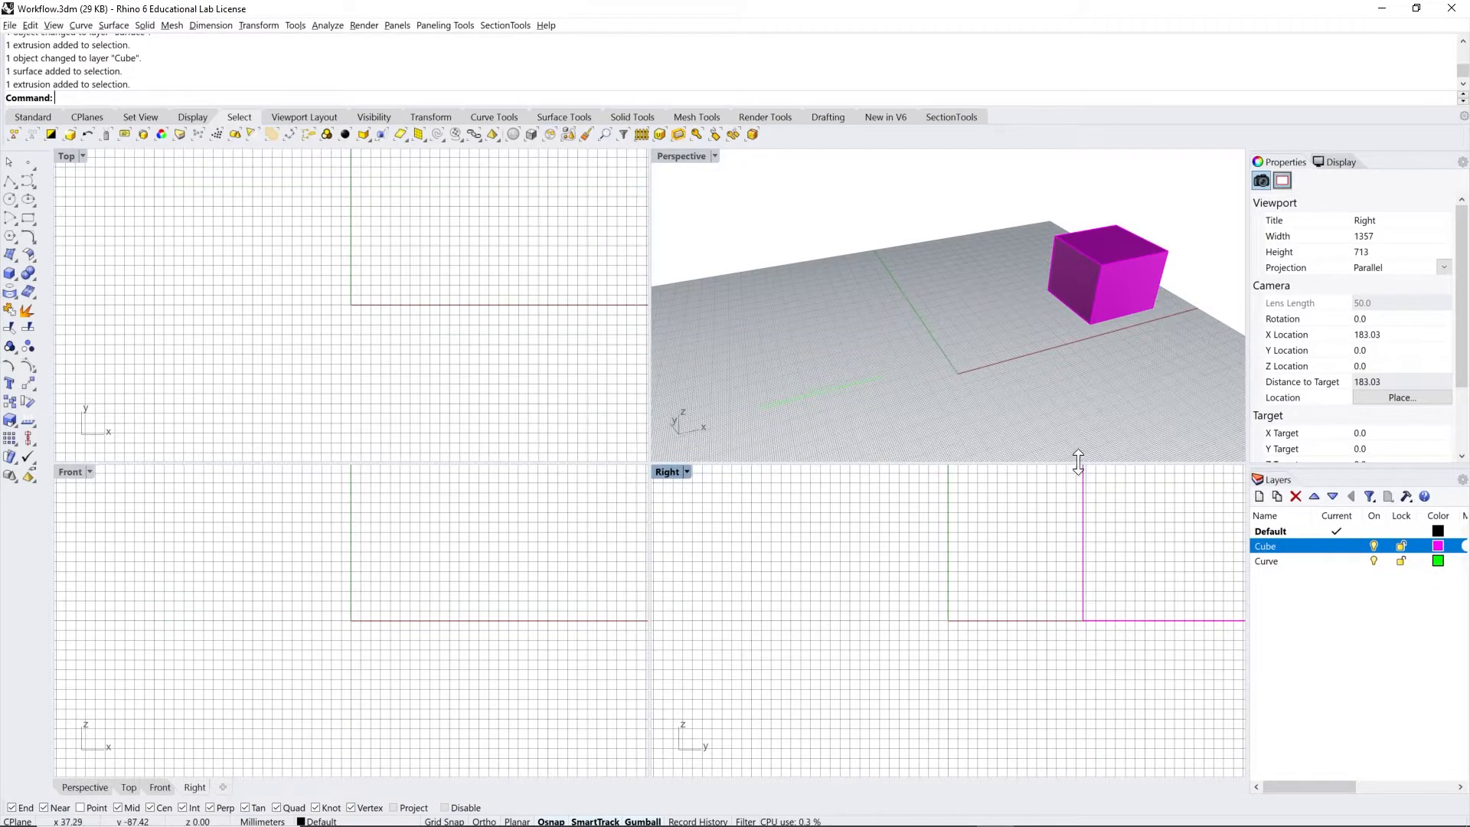
pyautogui.click(1332, 635)
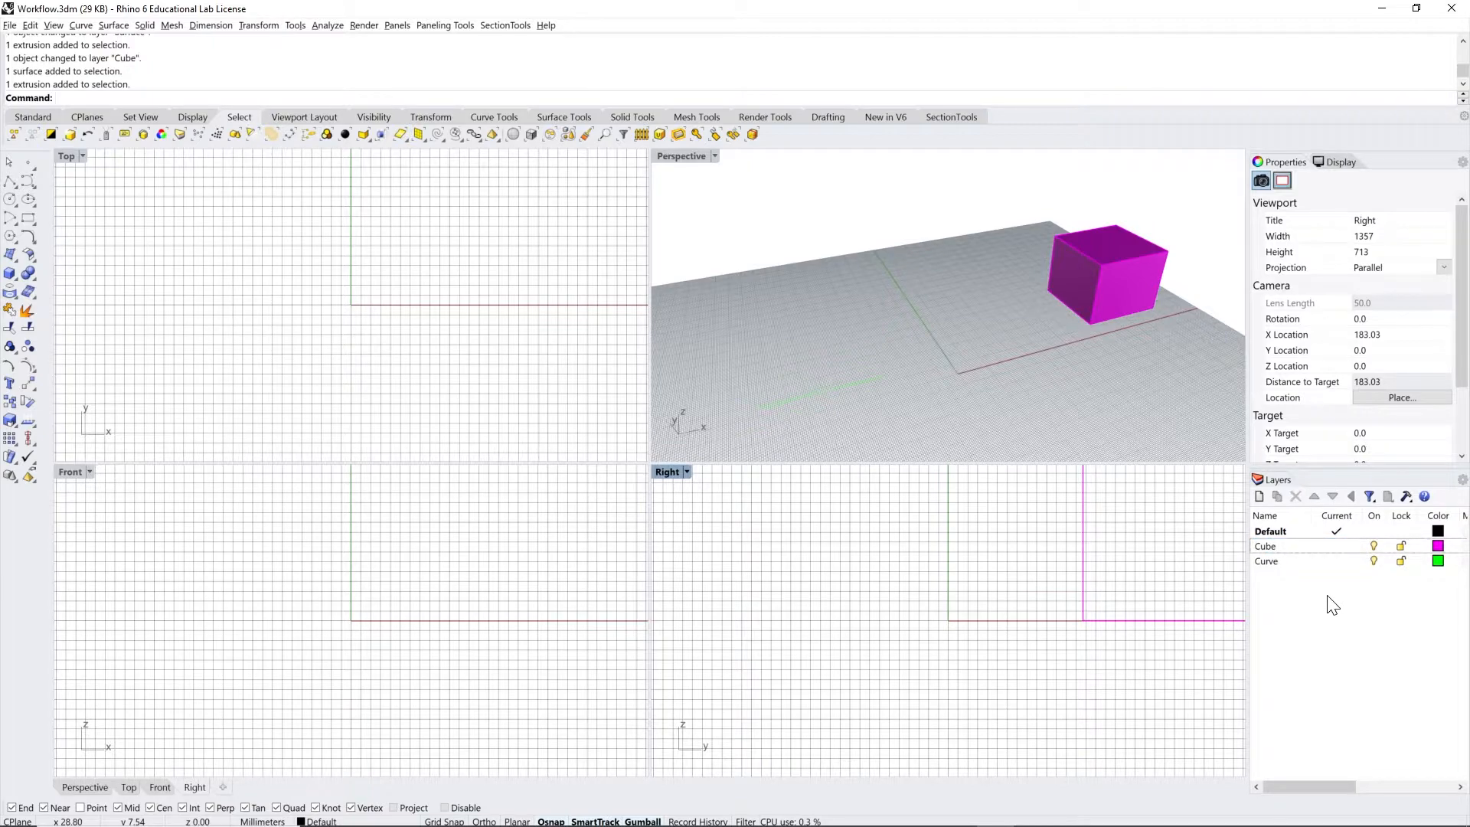
# Step: Duplicate the Cube layer together with its objects, and name the copy Cube_2
pyautogui.rightClick(1294, 546)
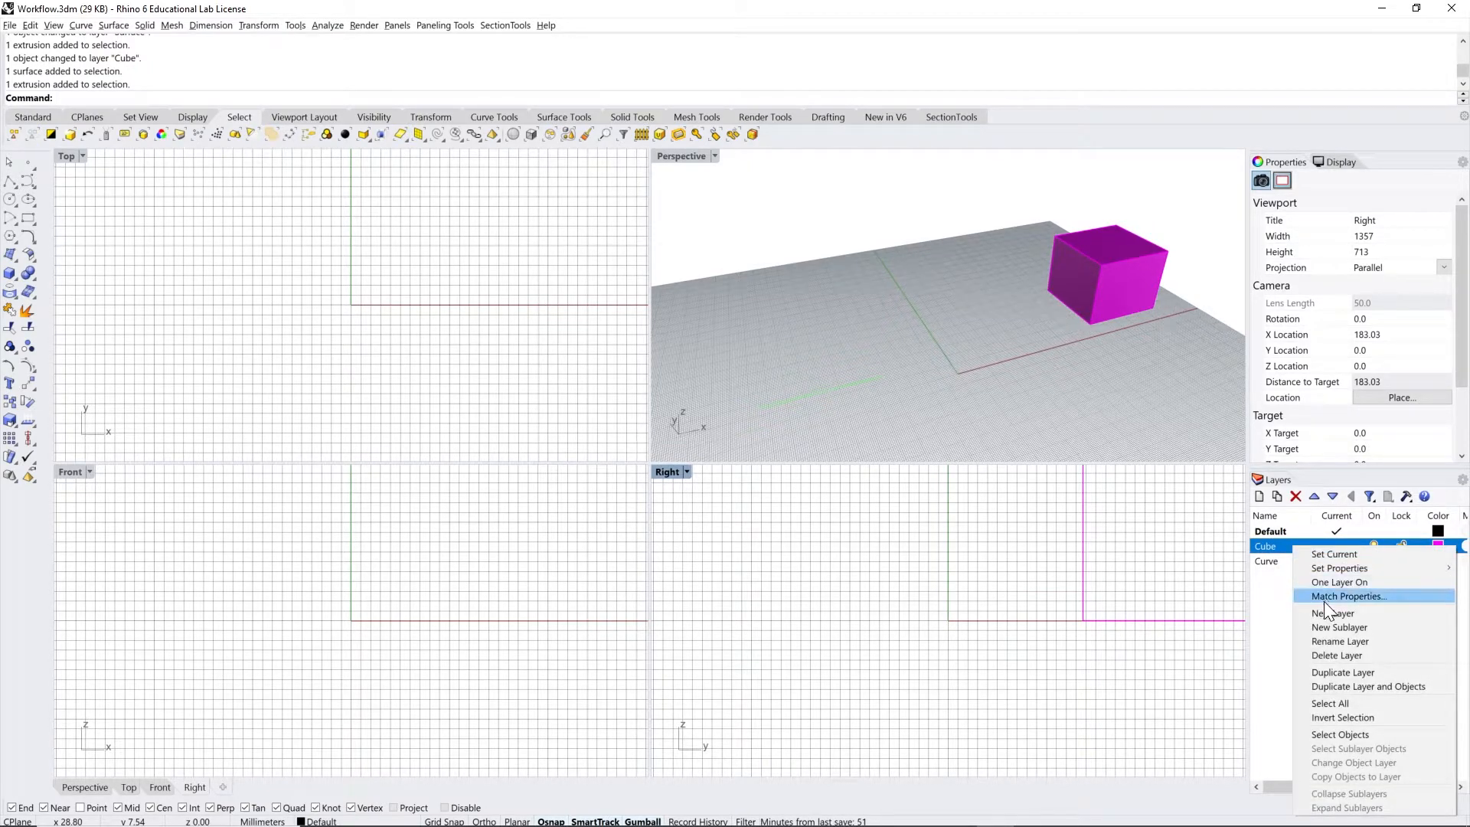
pyautogui.click(1394, 684)
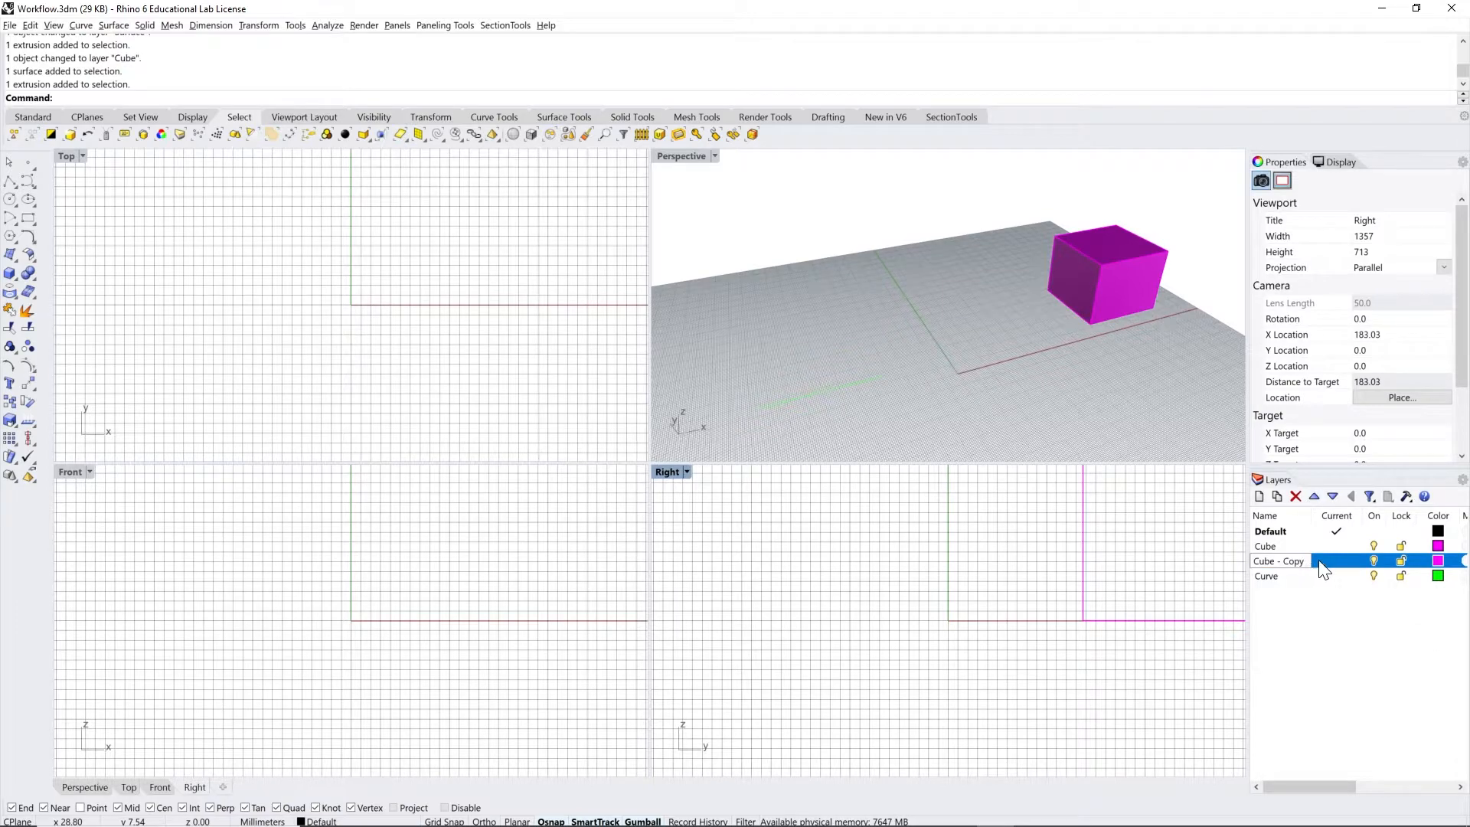
pyautogui.press('BackSpace')
pyautogui.press('BackSpace')
pyautogui.press('BackSpace')
pyautogui.press('BackSpace')
pyautogui.press('BackSpace')
pyautogui.press('BackSpace')
pyautogui.press('BackSpace')
pyautogui.write('_2')
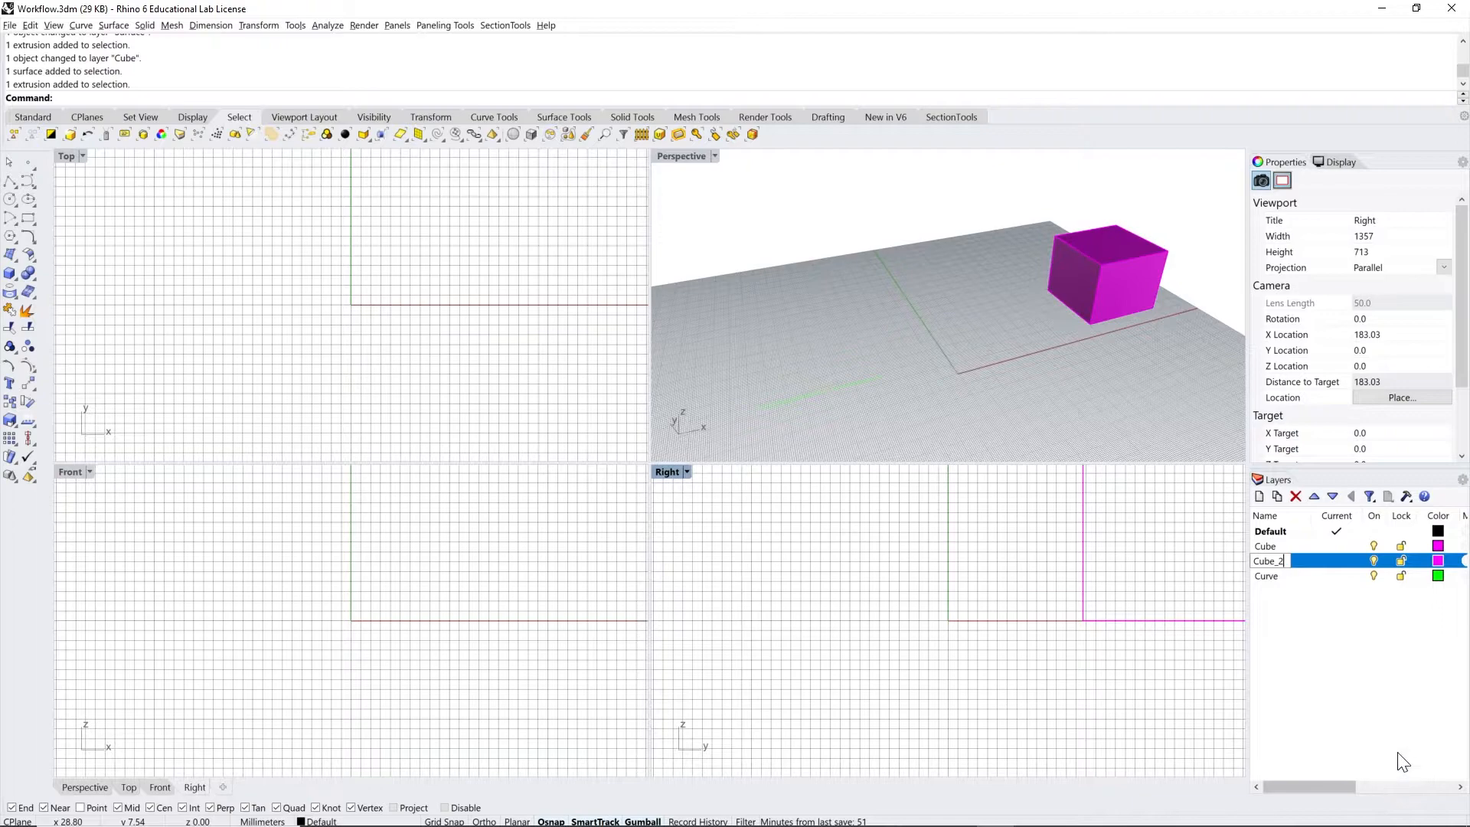
pyautogui.press('Return')
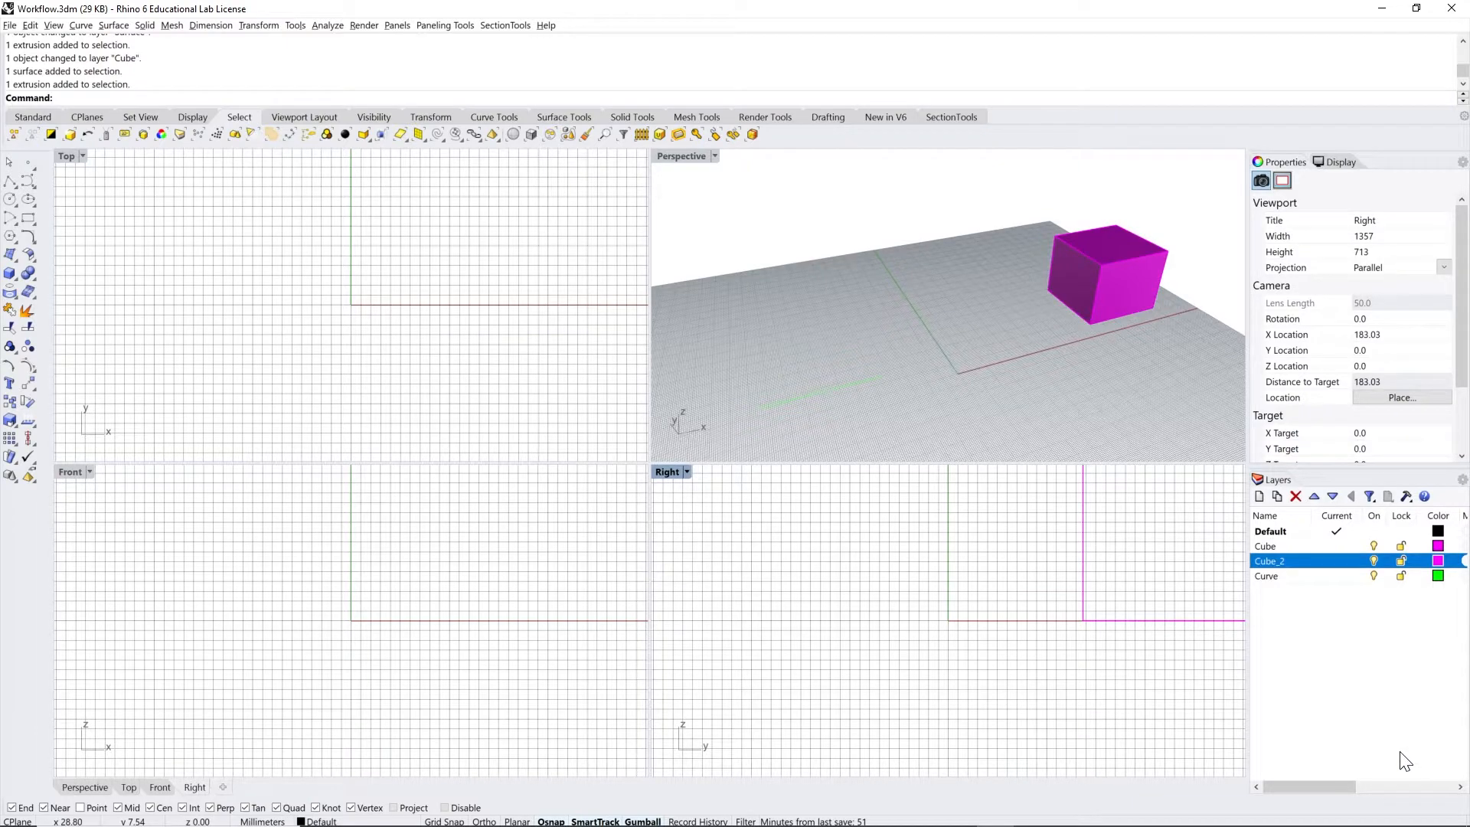
# Step: Lock the Cube layer, and move the Cube_2 box away from the locked one along the Y axis
pyautogui.click(1400, 545)
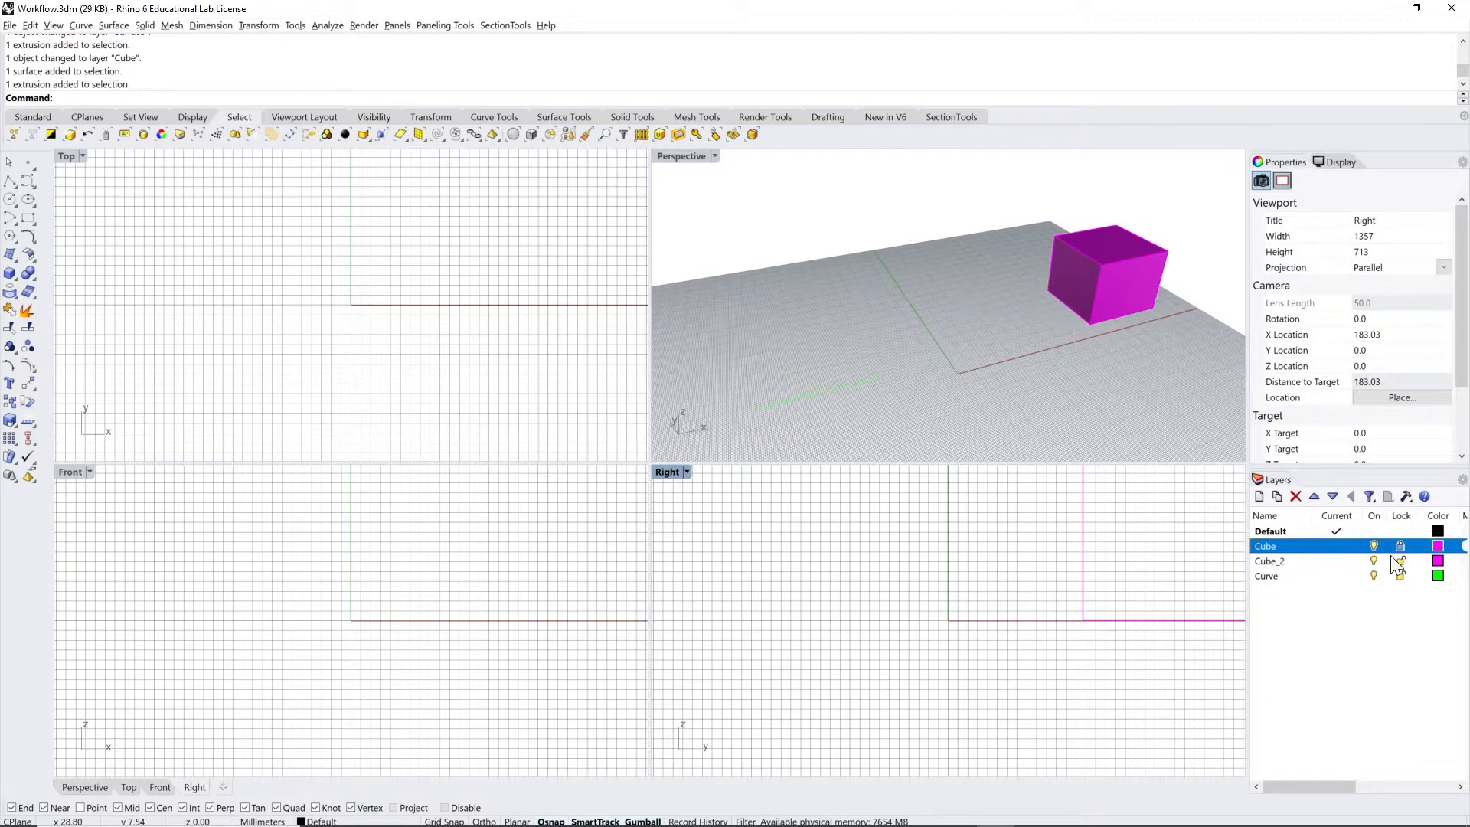
pyautogui.click(1107, 283)
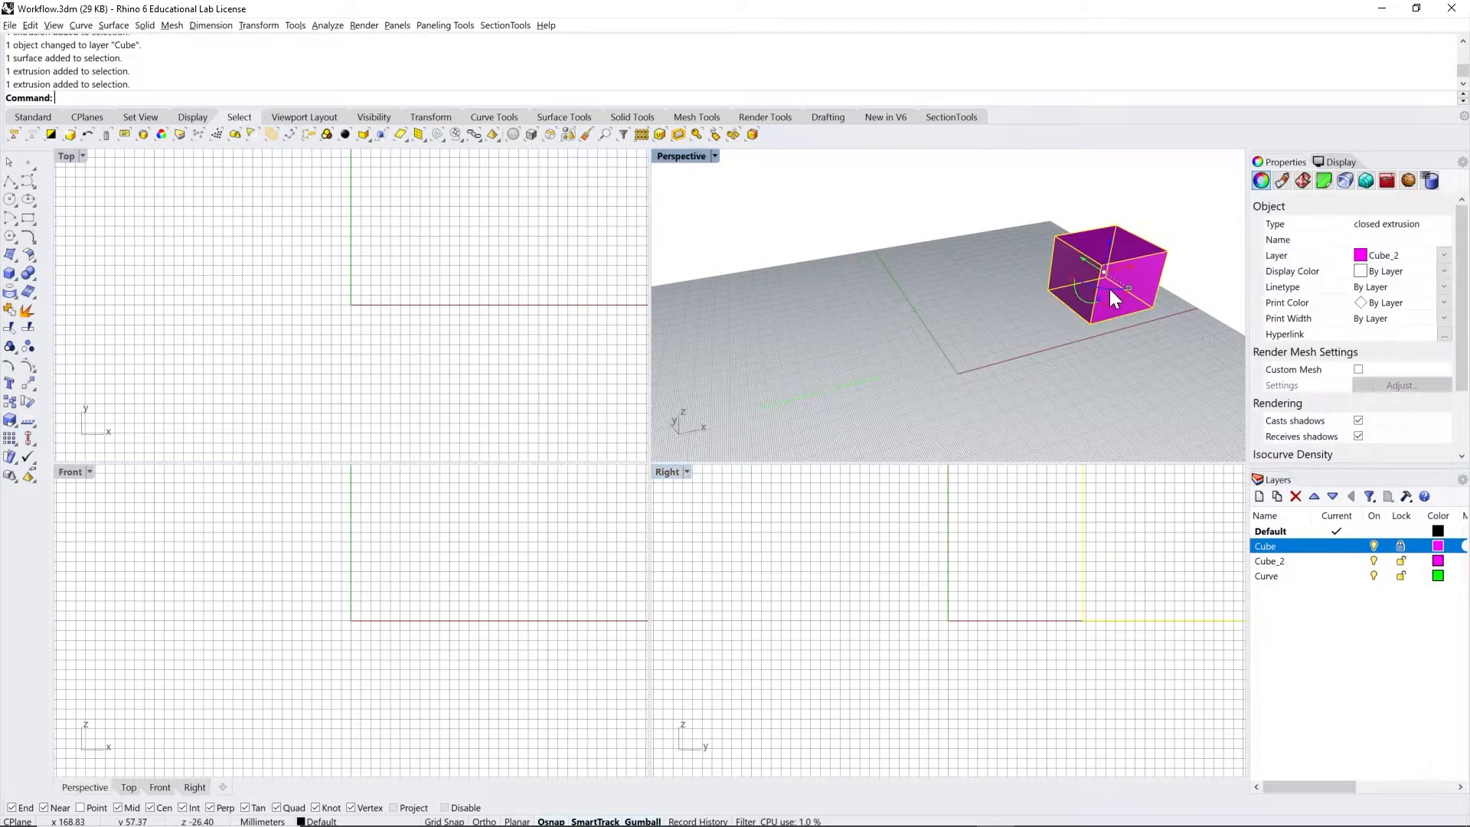
pyautogui.moveTo(1084, 259); pyautogui.dragTo(1008, 230)
pyautogui.click(1163, 218)
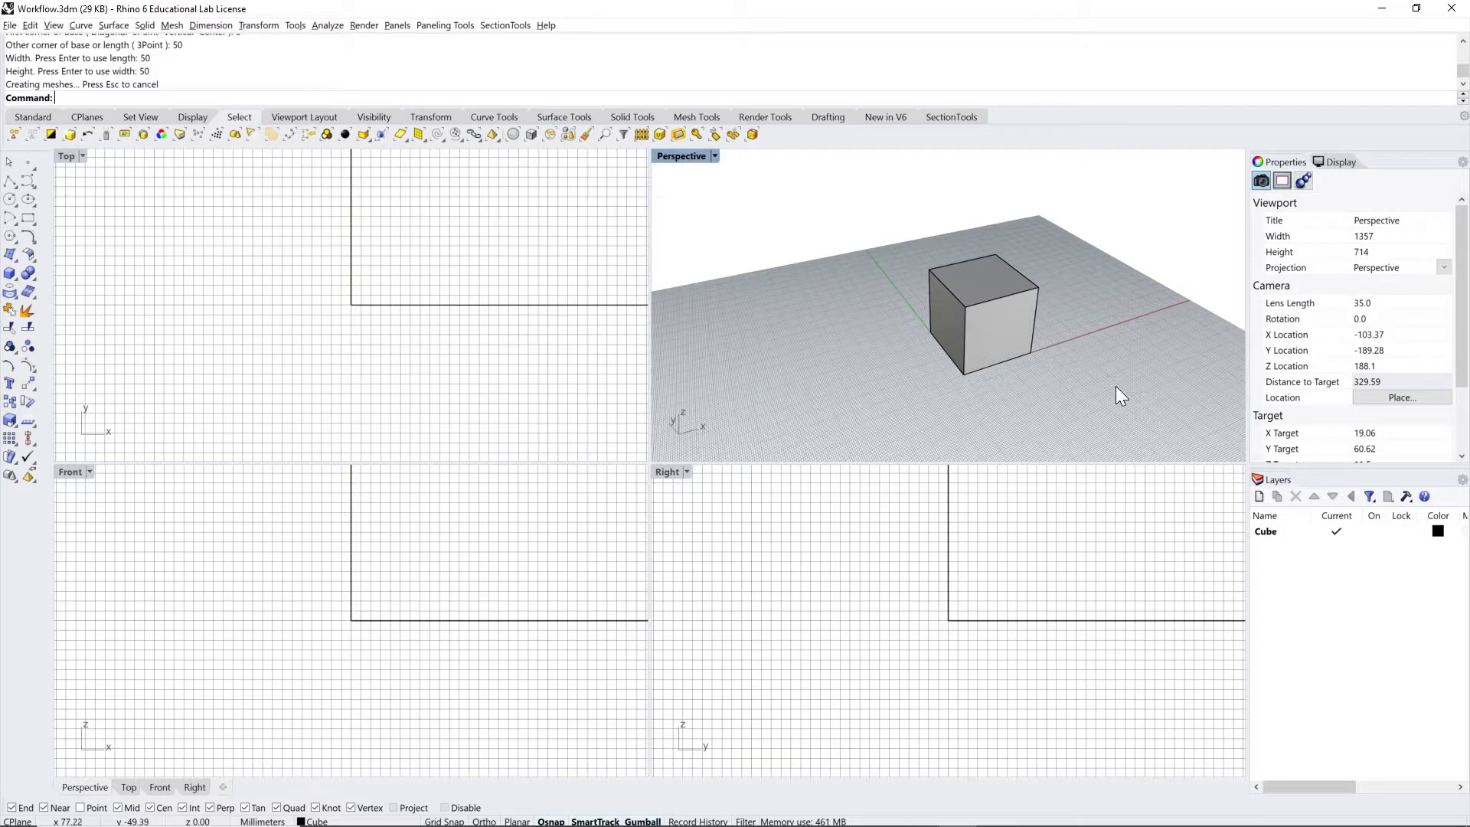
# Step: Move the cube freehand away from the origin across the construction plane, and undo the move
pyautogui.moveTo(1115, 393); pyautogui.dragTo(1072, 386, button='right')
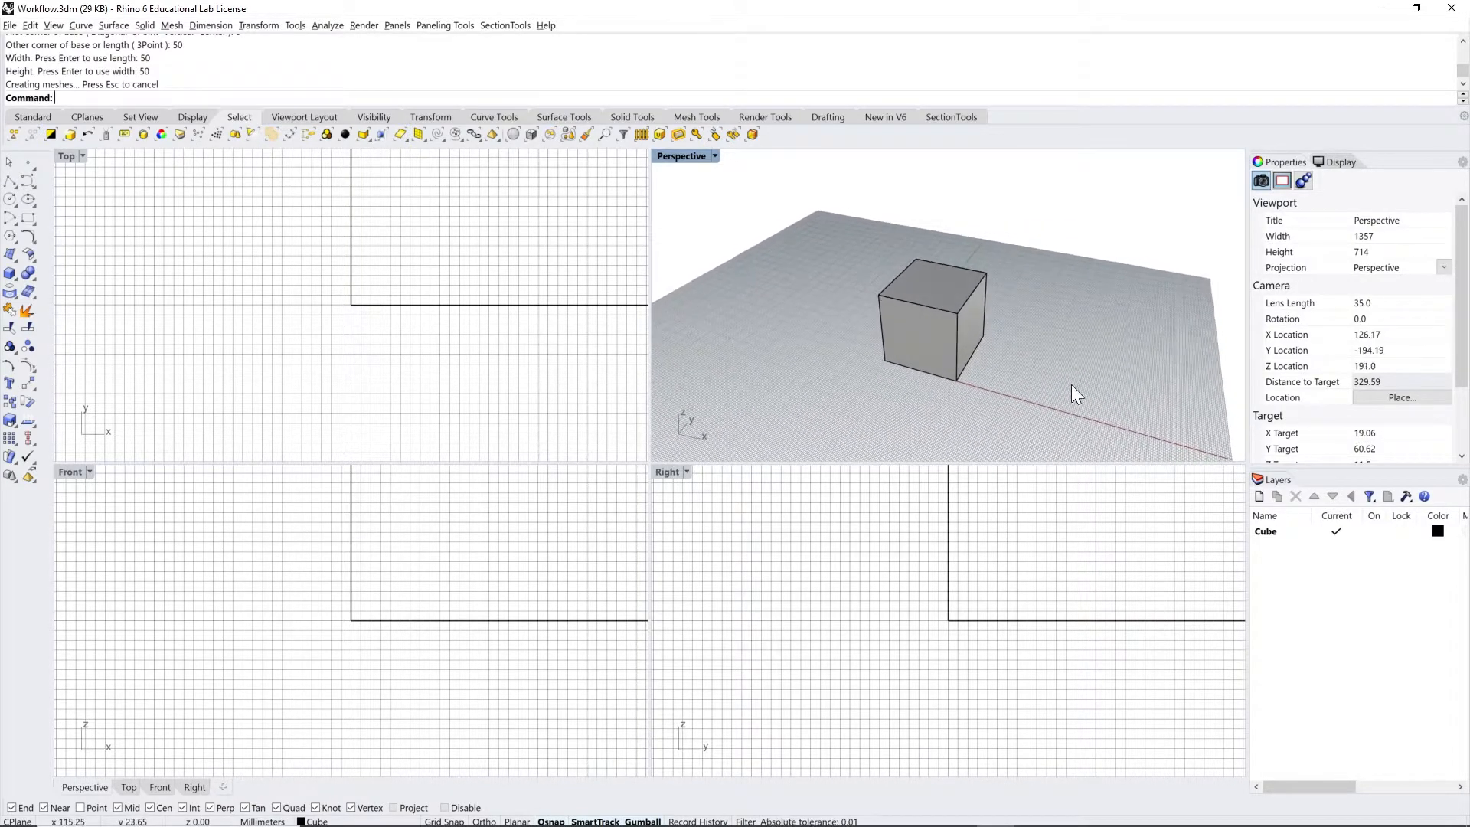
pyautogui.click(934, 352)
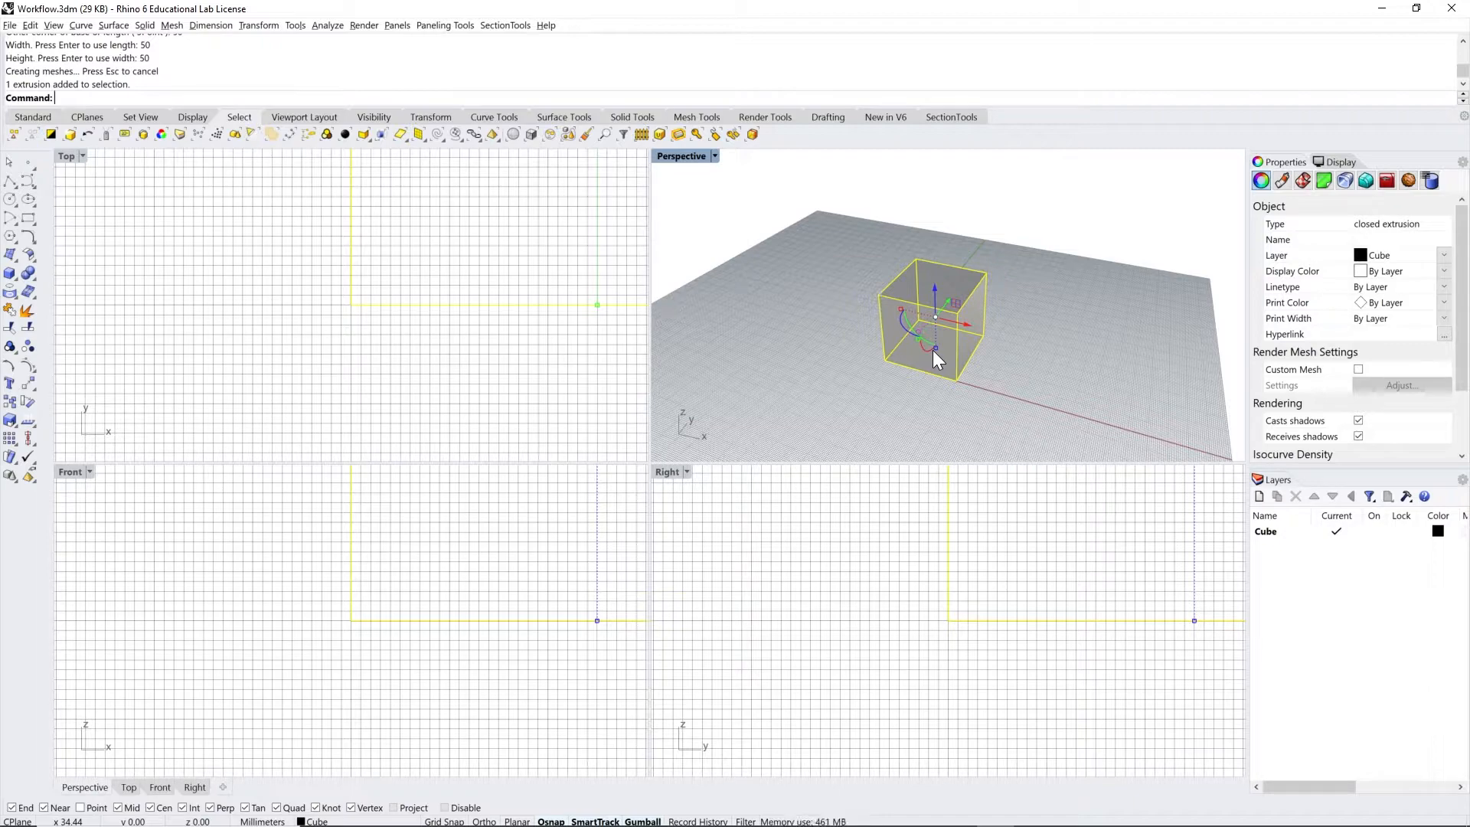
pyautogui.moveTo(934, 350); pyautogui.dragTo(1110, 337)
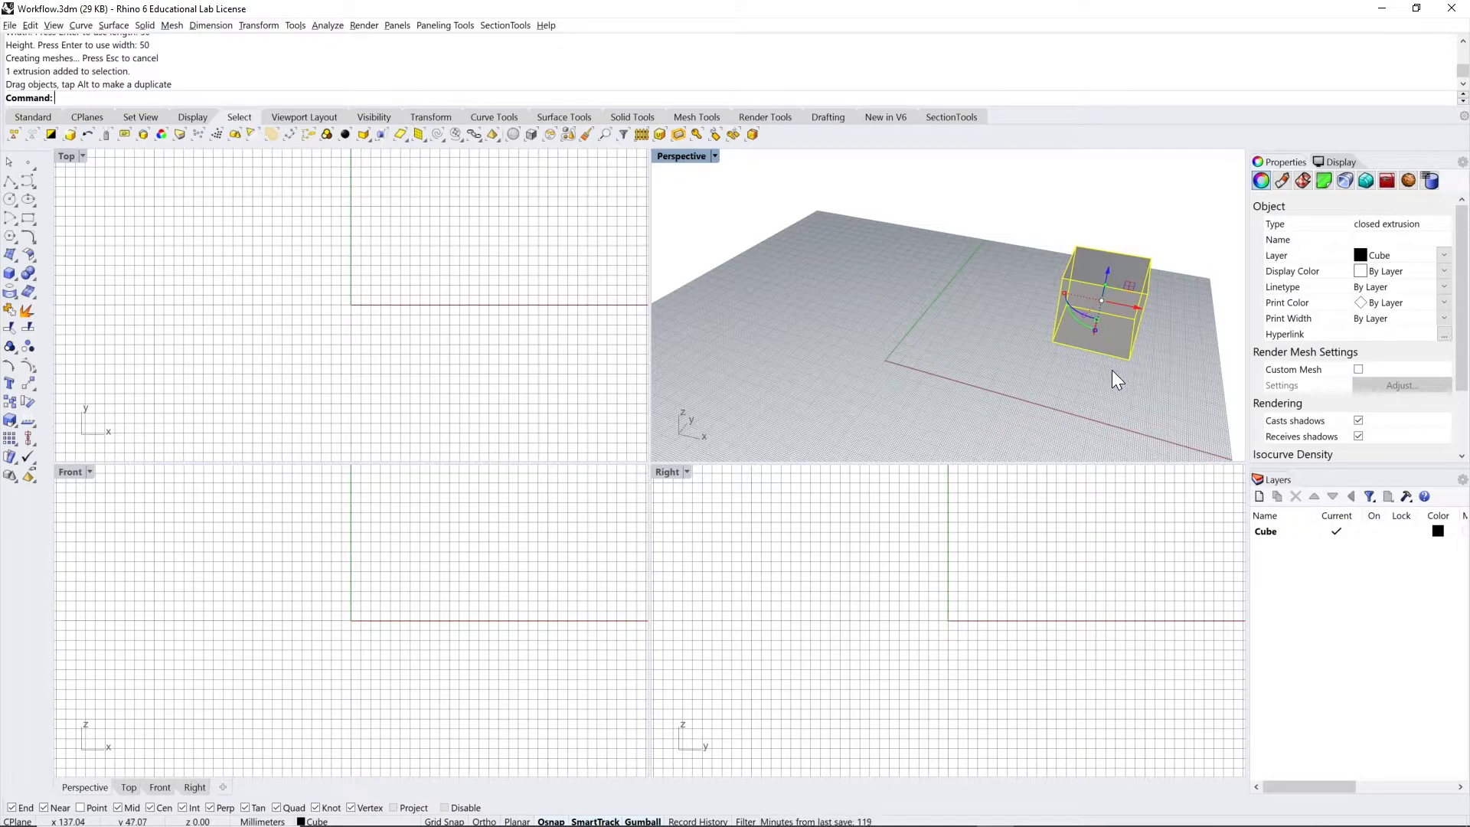
pyautogui.hotkey('ctrl', 'z')
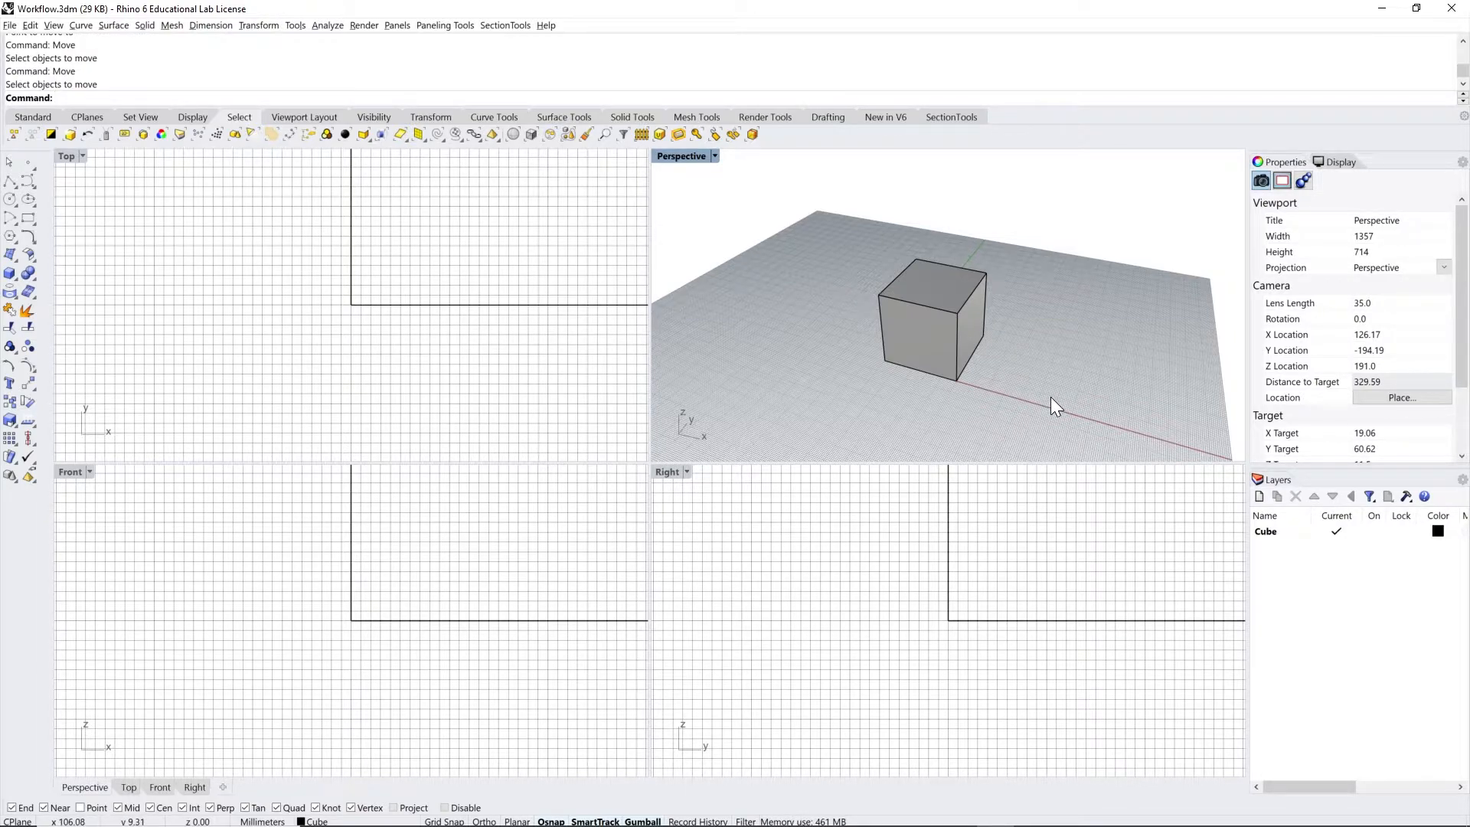
# Step: Move the cube 50 mm along the X axis from its corner at the origin, and undo the move
pyautogui.write('Move')
pyautogui.press('Return')
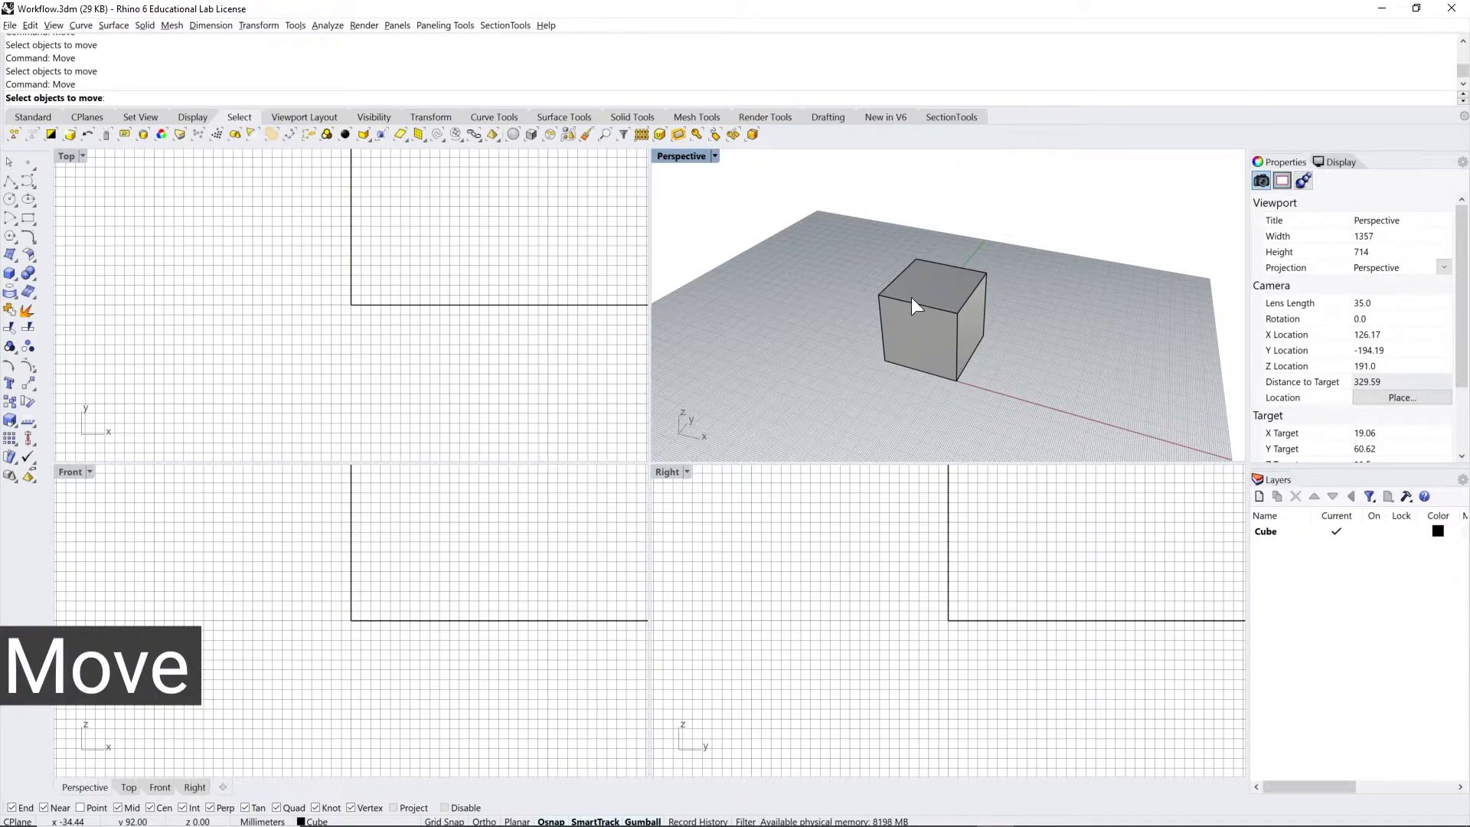
pyautogui.click(940, 343)
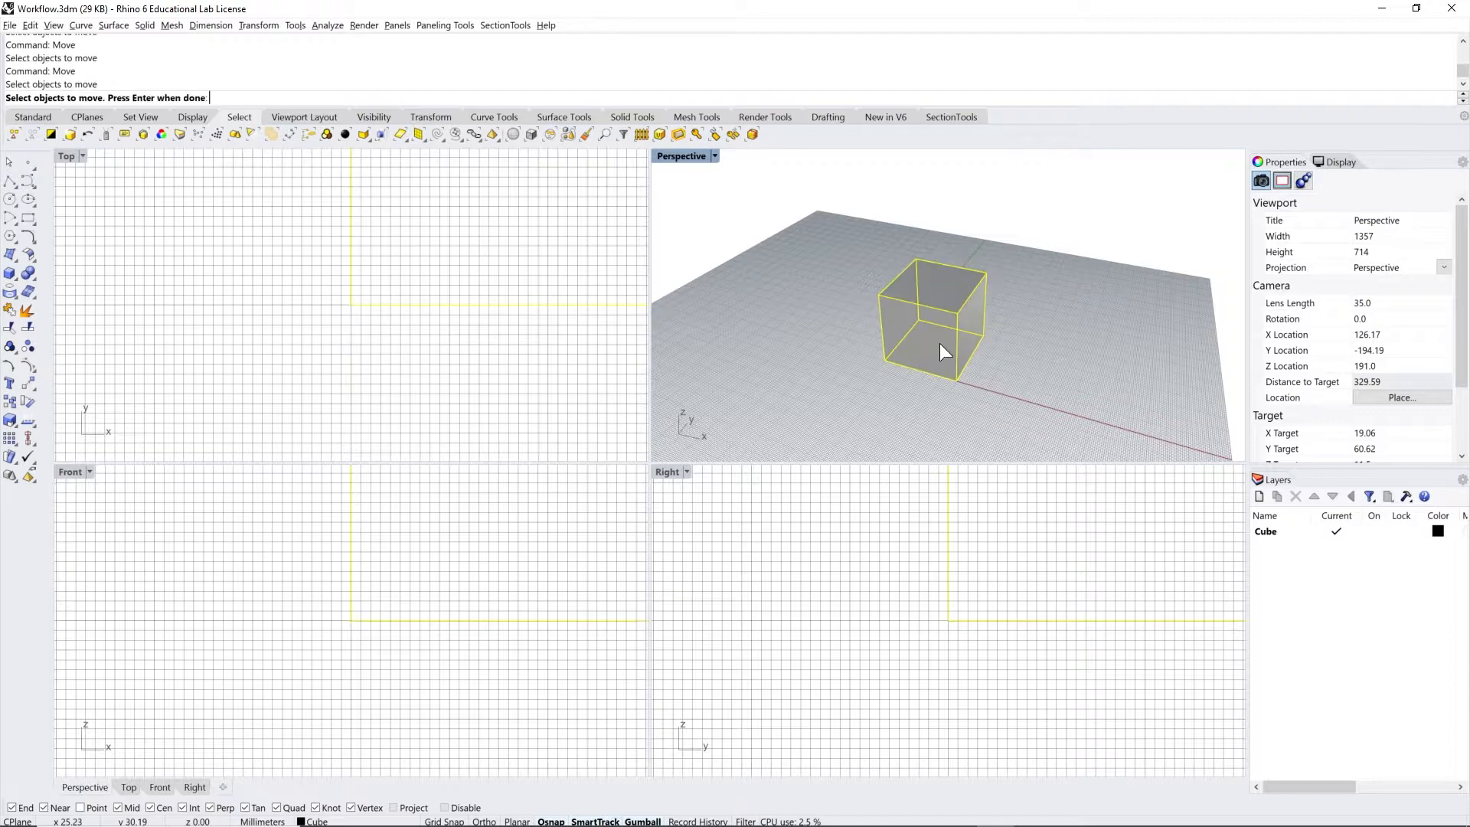
pyautogui.press('Return')
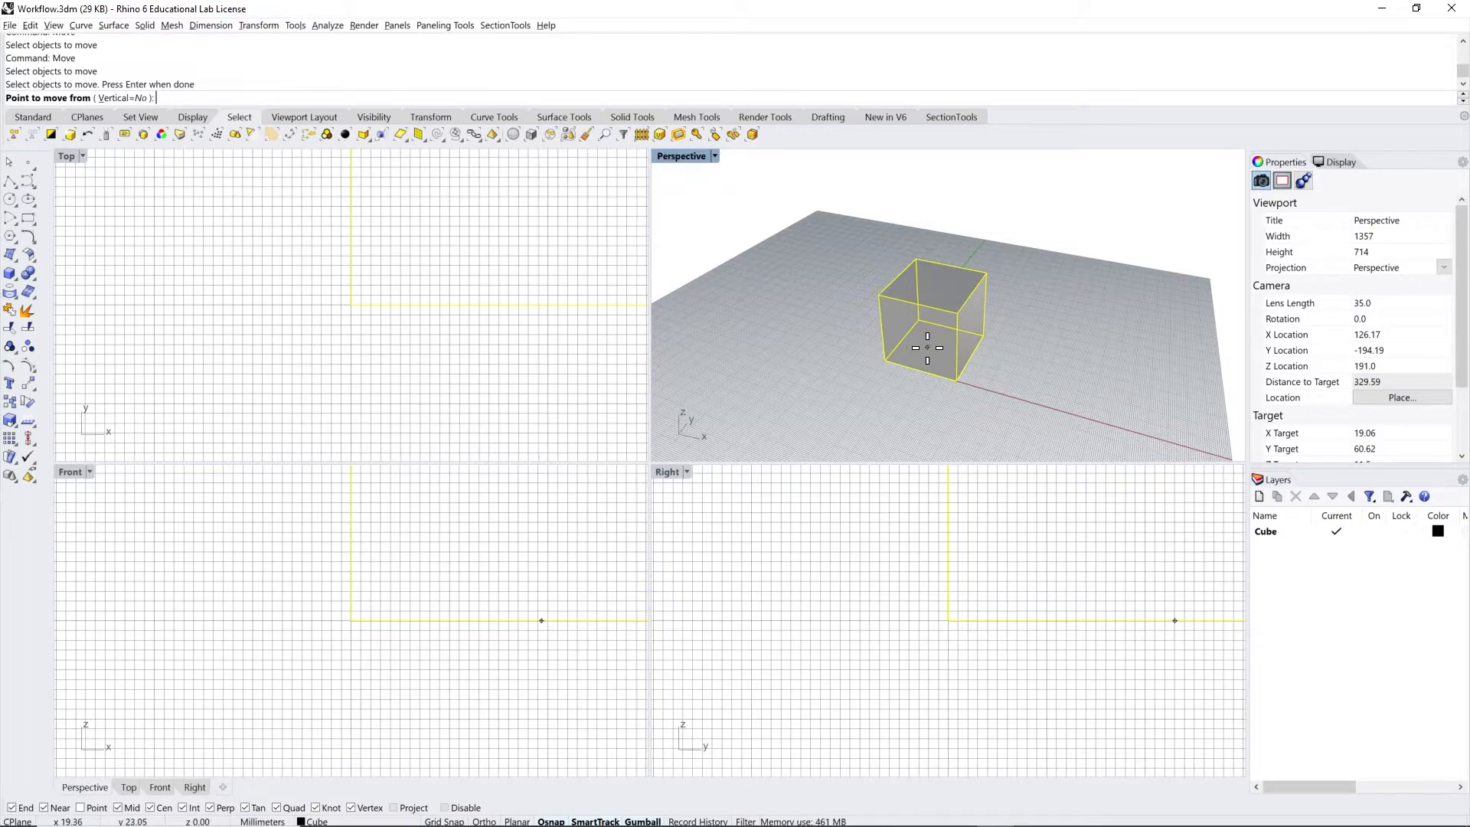
pyautogui.click(887, 358)
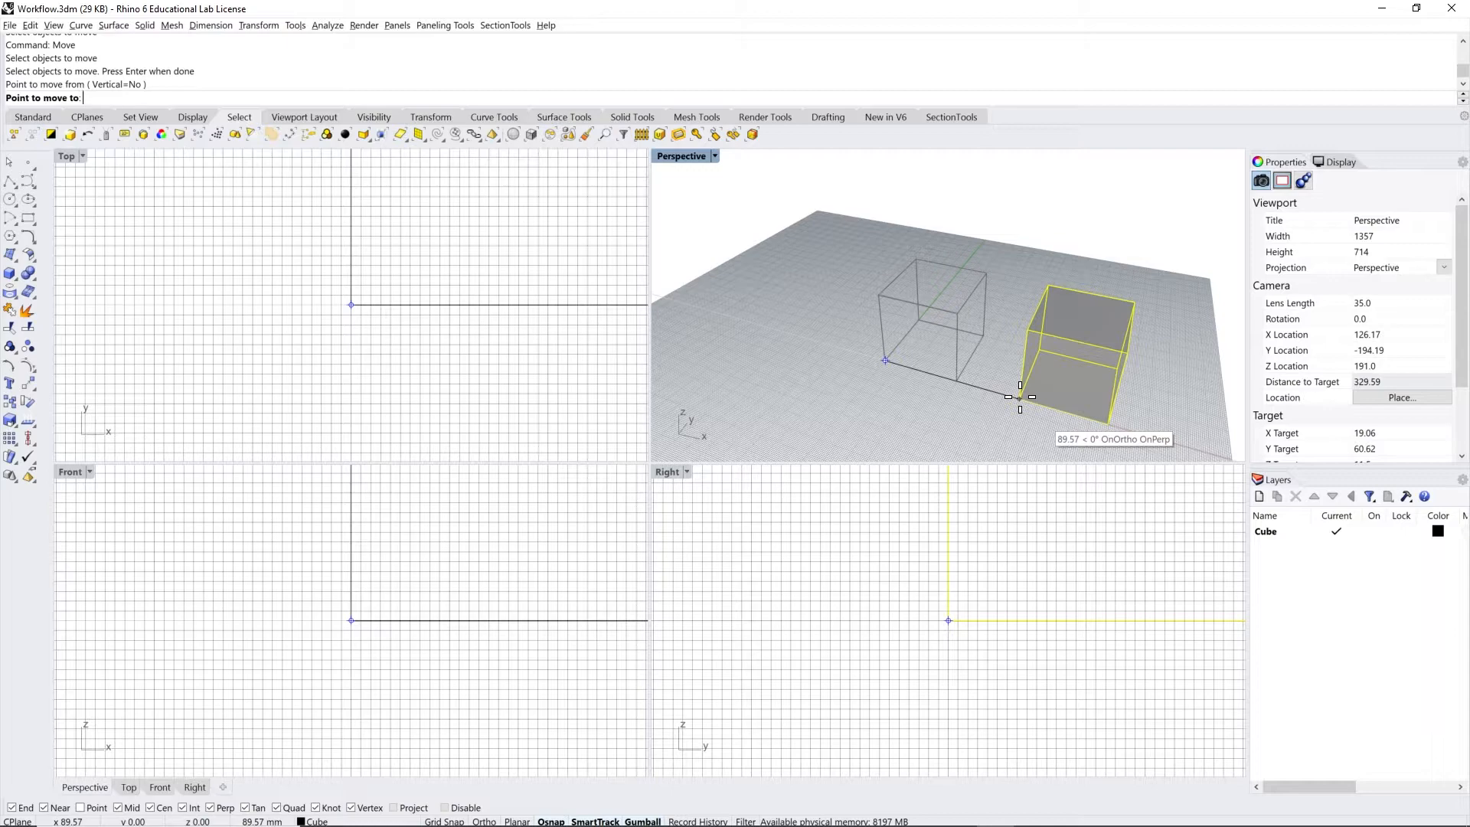
pyautogui.write('50')
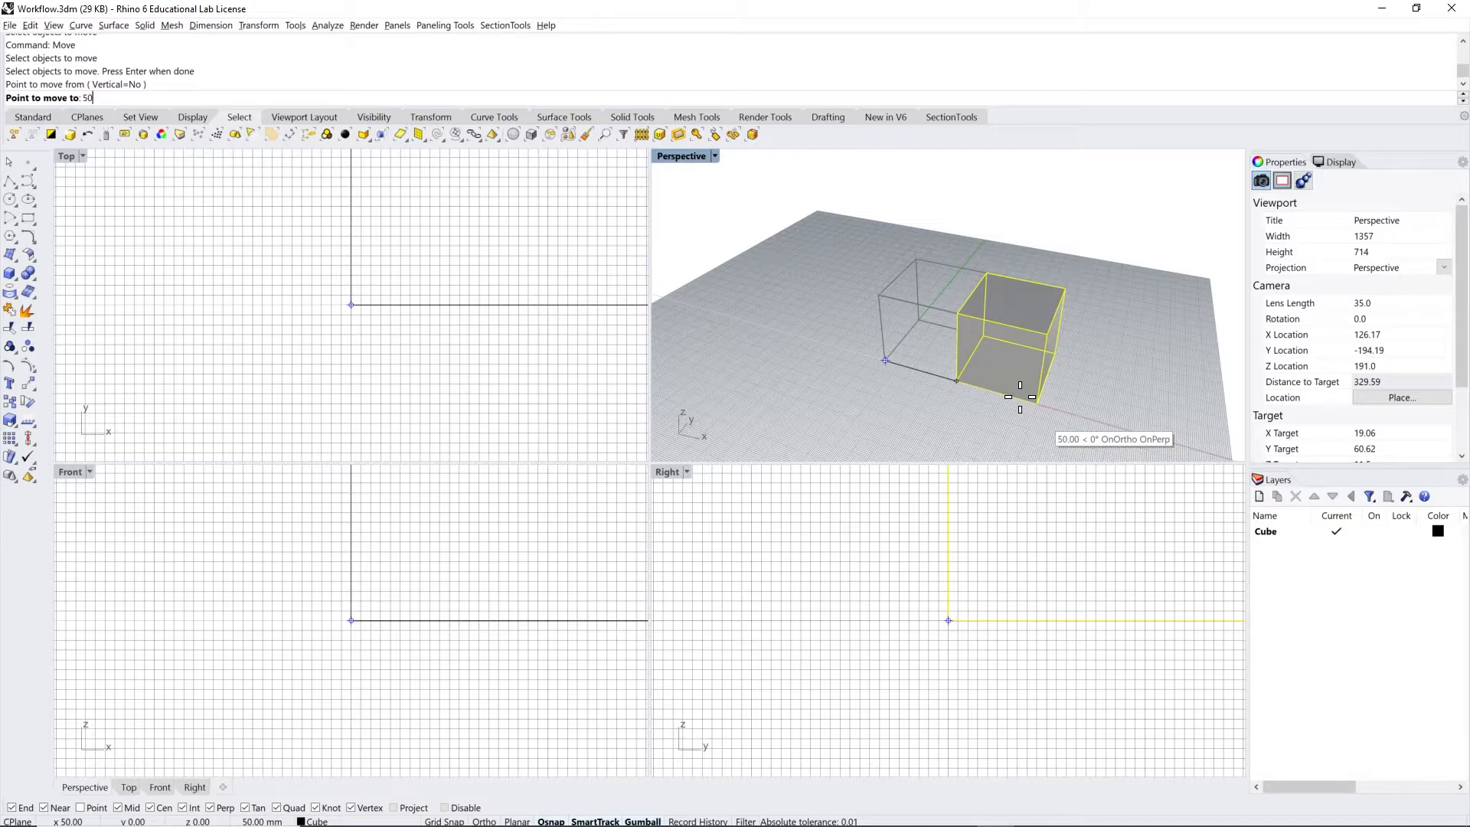
pyautogui.press('Return')
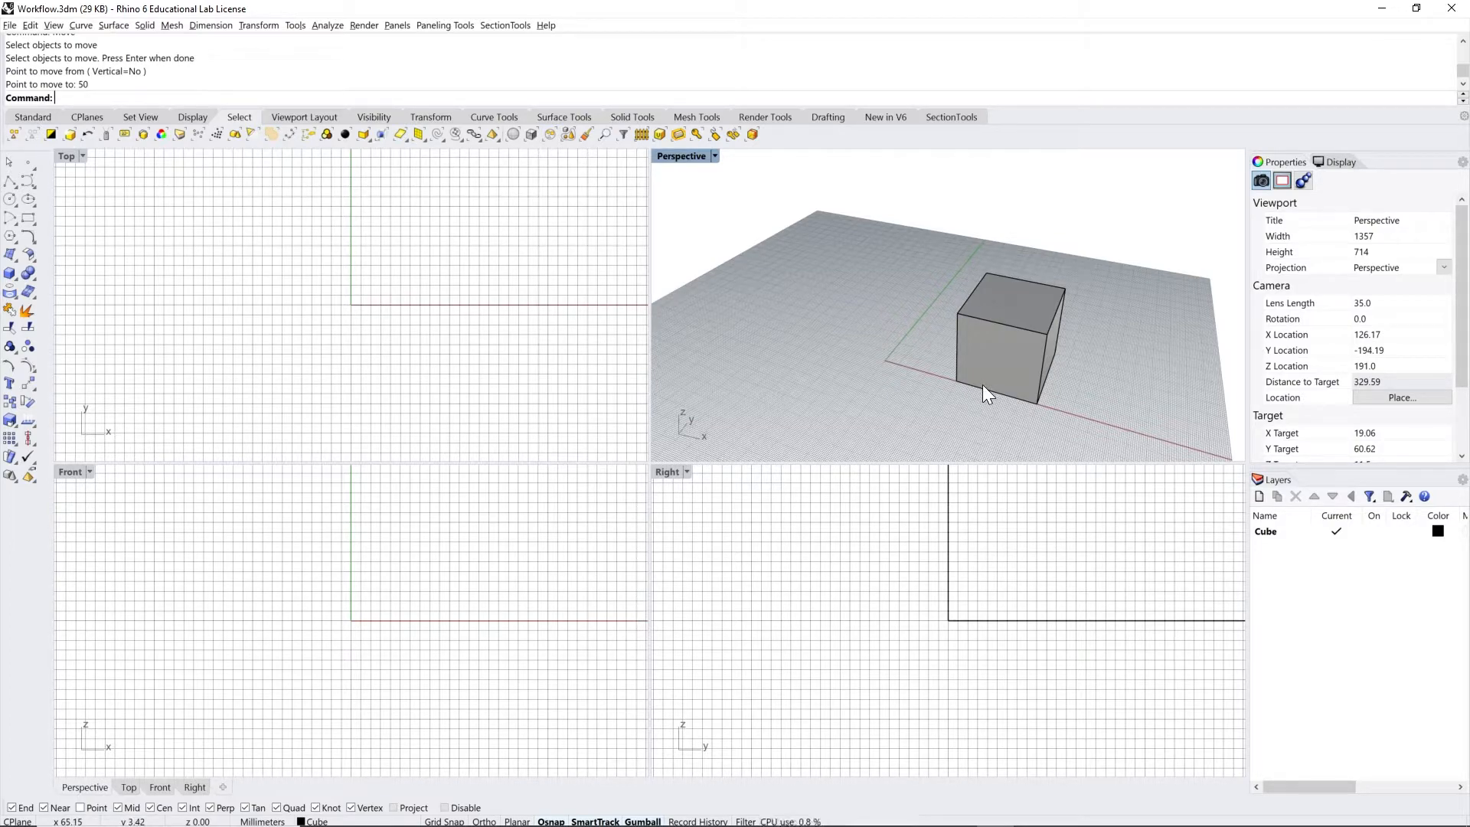
pyautogui.hotkey('ctrl', 'z')
# Step: Select the cube for a move and turn off the Near, End, Cen, Int, Perp, Tan, Quad and Knot object snaps, keeping Mid on
pyautogui.press('Return')
pyautogui.click(939, 355)
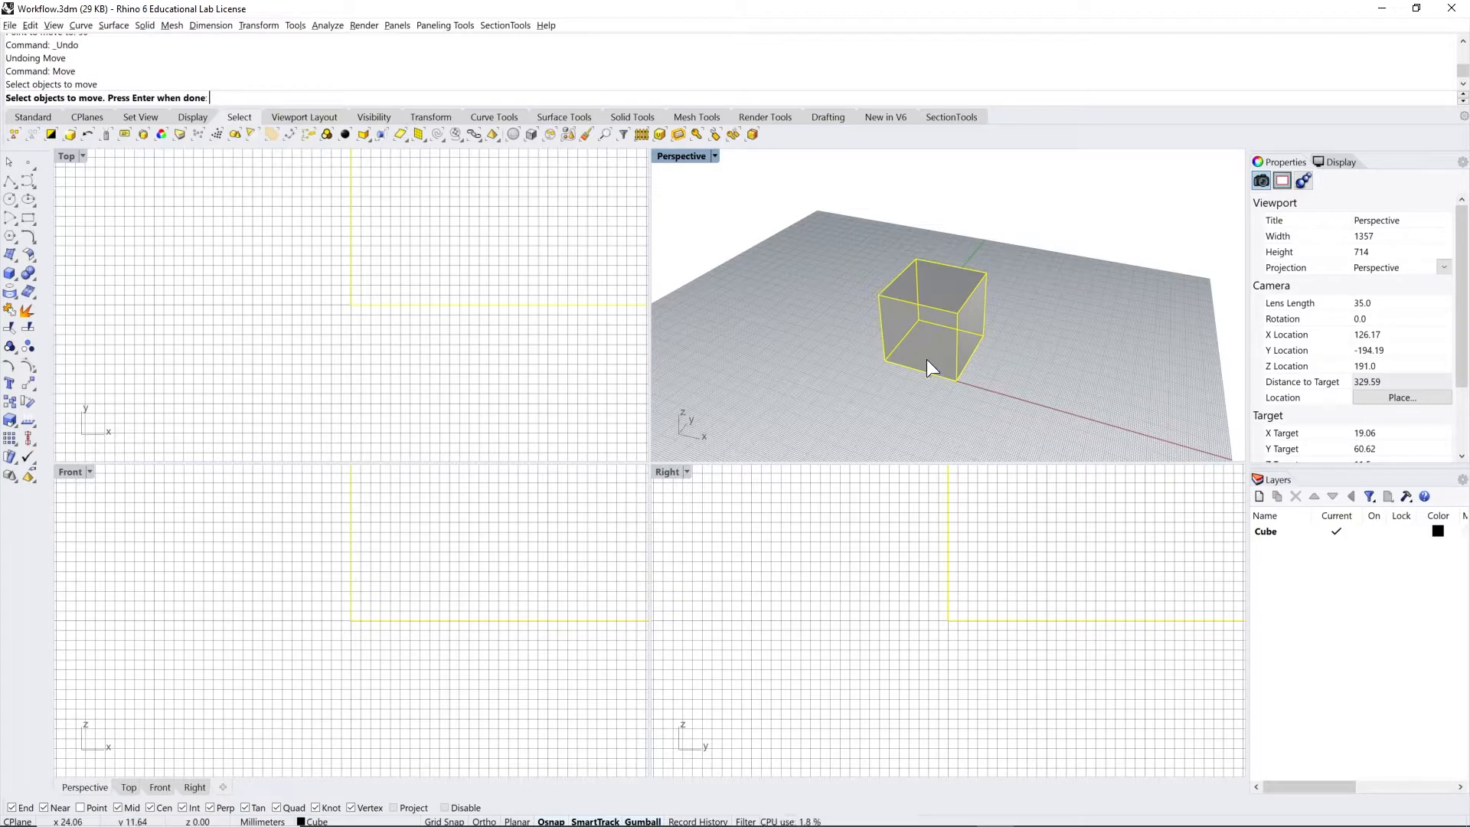
pyautogui.press('Return')
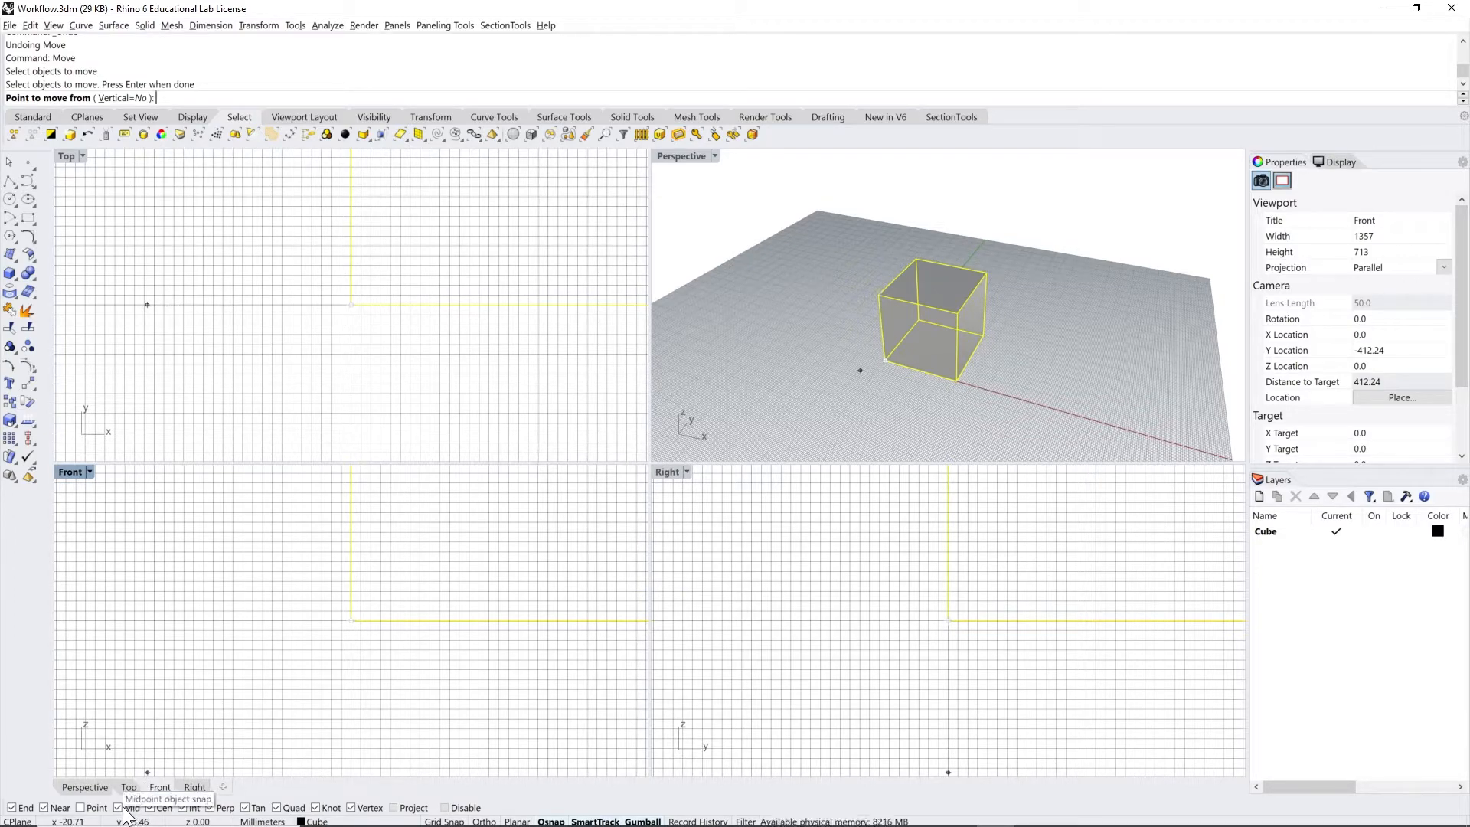
pyautogui.click(44, 807)
pyautogui.click(27, 808)
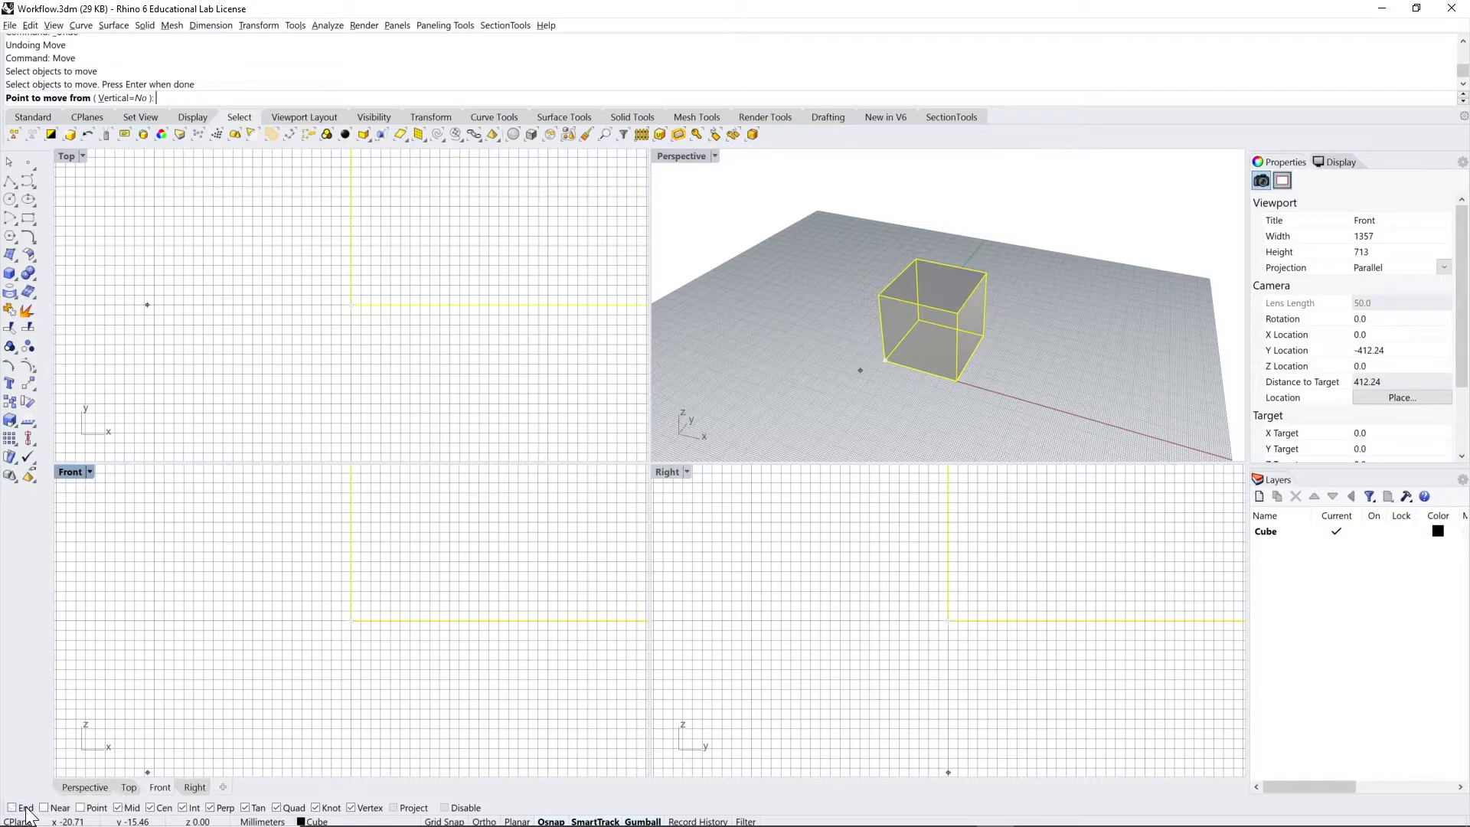
pyautogui.click(151, 808)
pyautogui.click(182, 808)
pyautogui.click(209, 808)
pyautogui.click(245, 808)
pyautogui.click(277, 808)
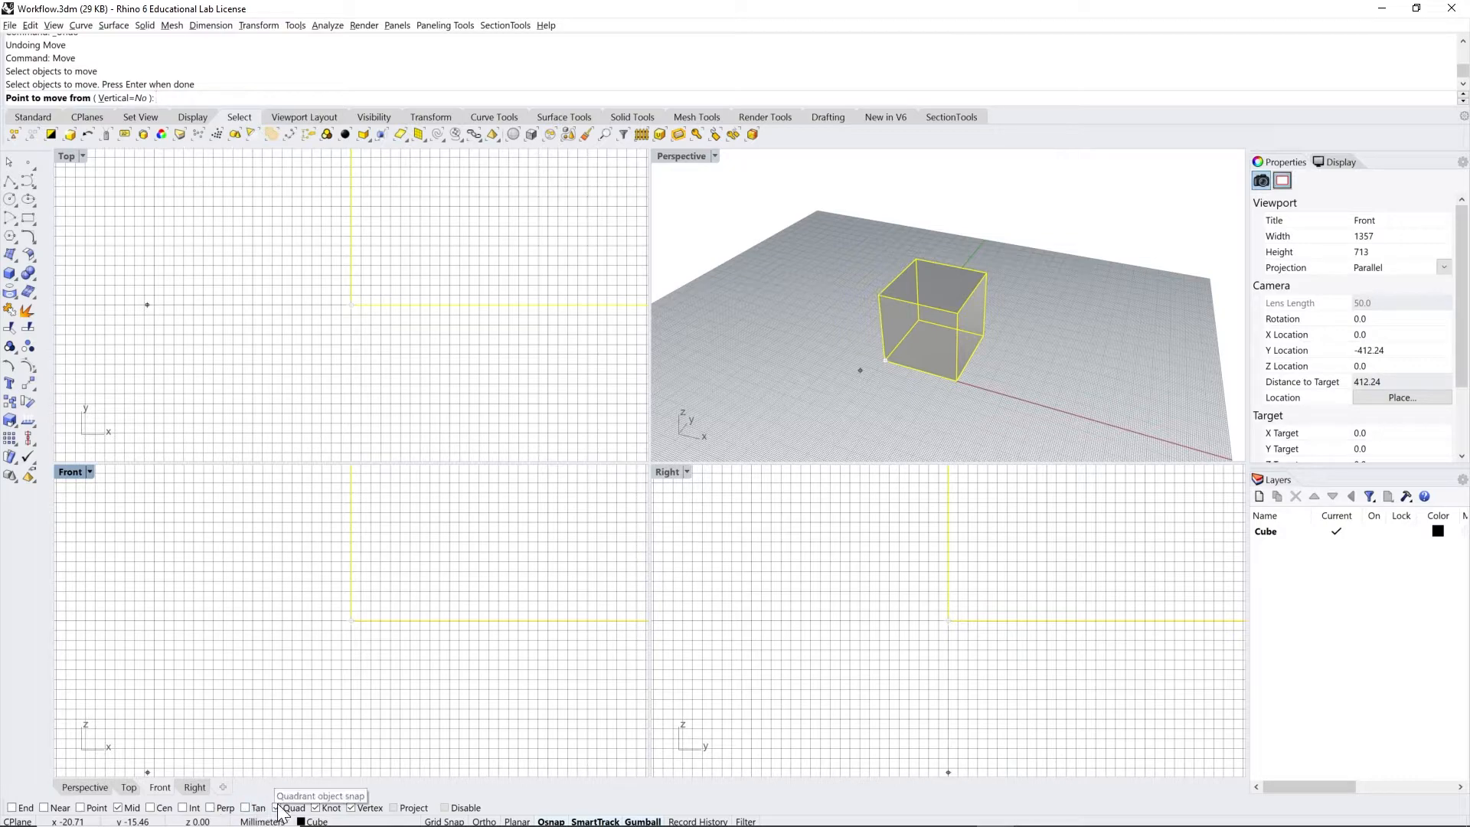
pyautogui.click(320, 808)
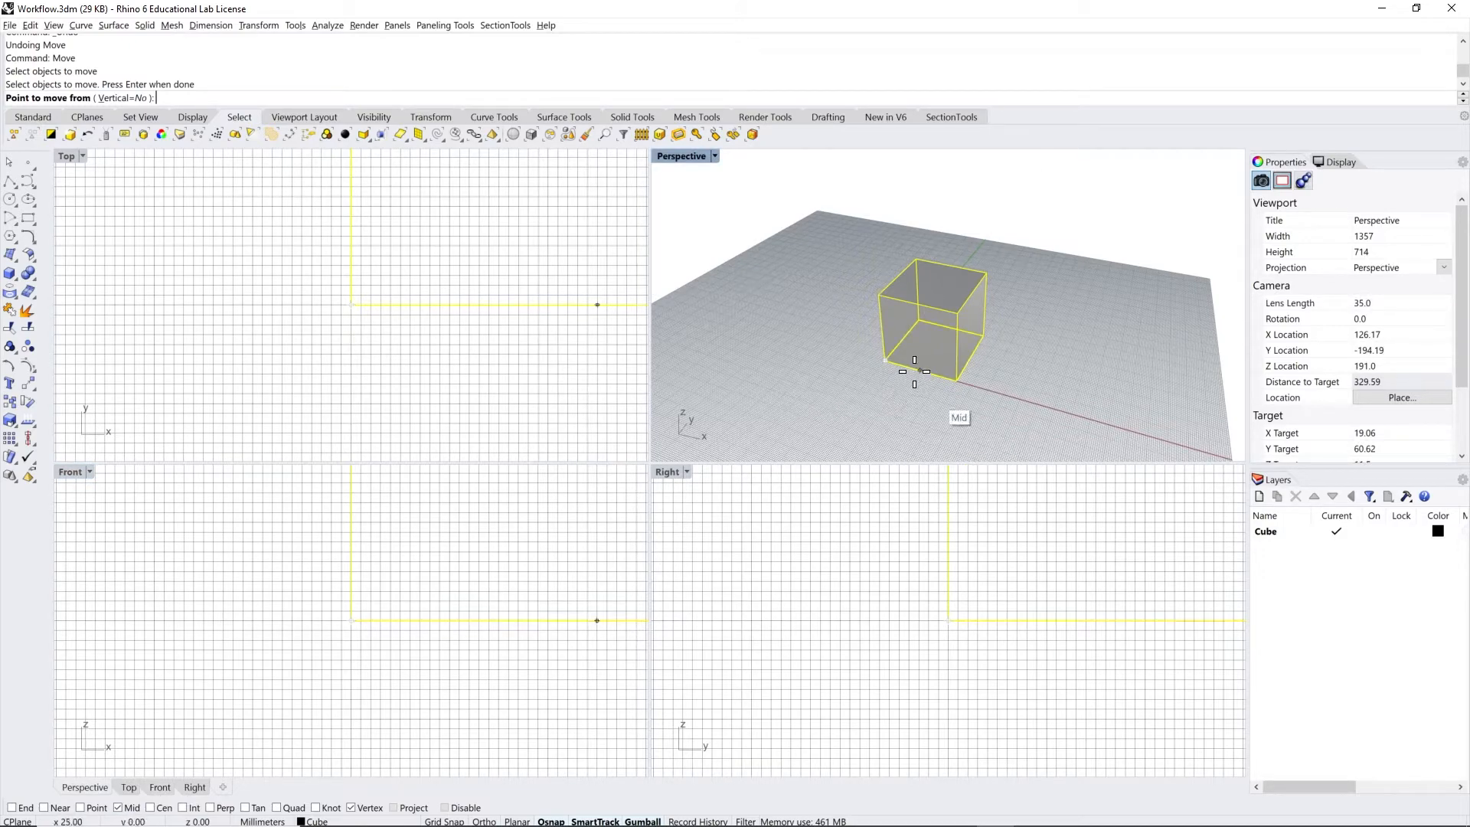
# Step: Move the cube from the midpoint of its front bottom edge to the midpoint of the adjacent bottom edge at X 50, Y 25
pyautogui.scroll(6, 915, 371)
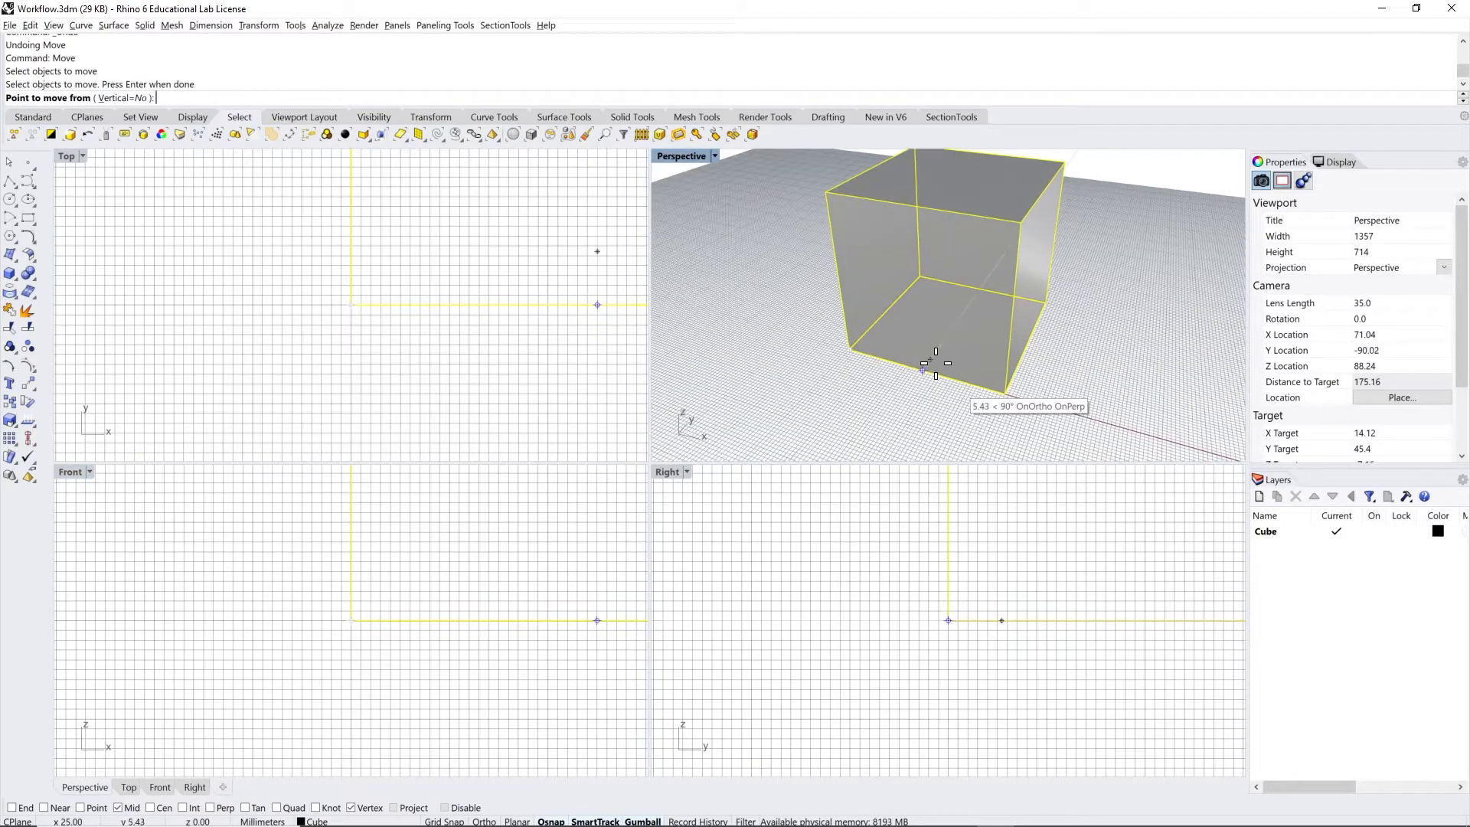
pyautogui.keyDown('shift'); pyautogui.moveTo(927, 410); pyautogui.dragTo(925, 413, button='right'); pyautogui.keyUp('shift')
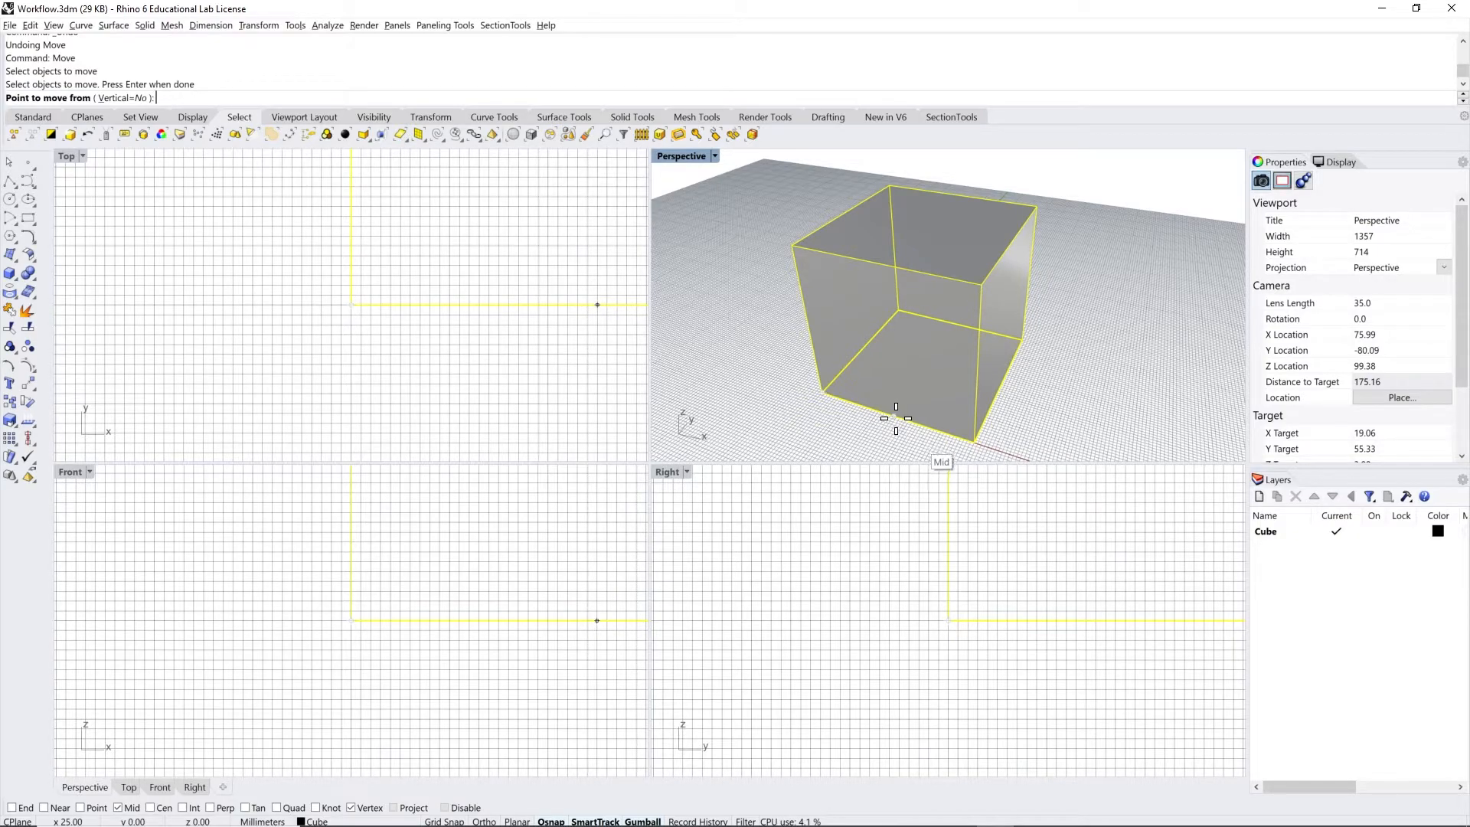
pyautogui.click(903, 419)
pyautogui.scroll(-3, 899, 417)
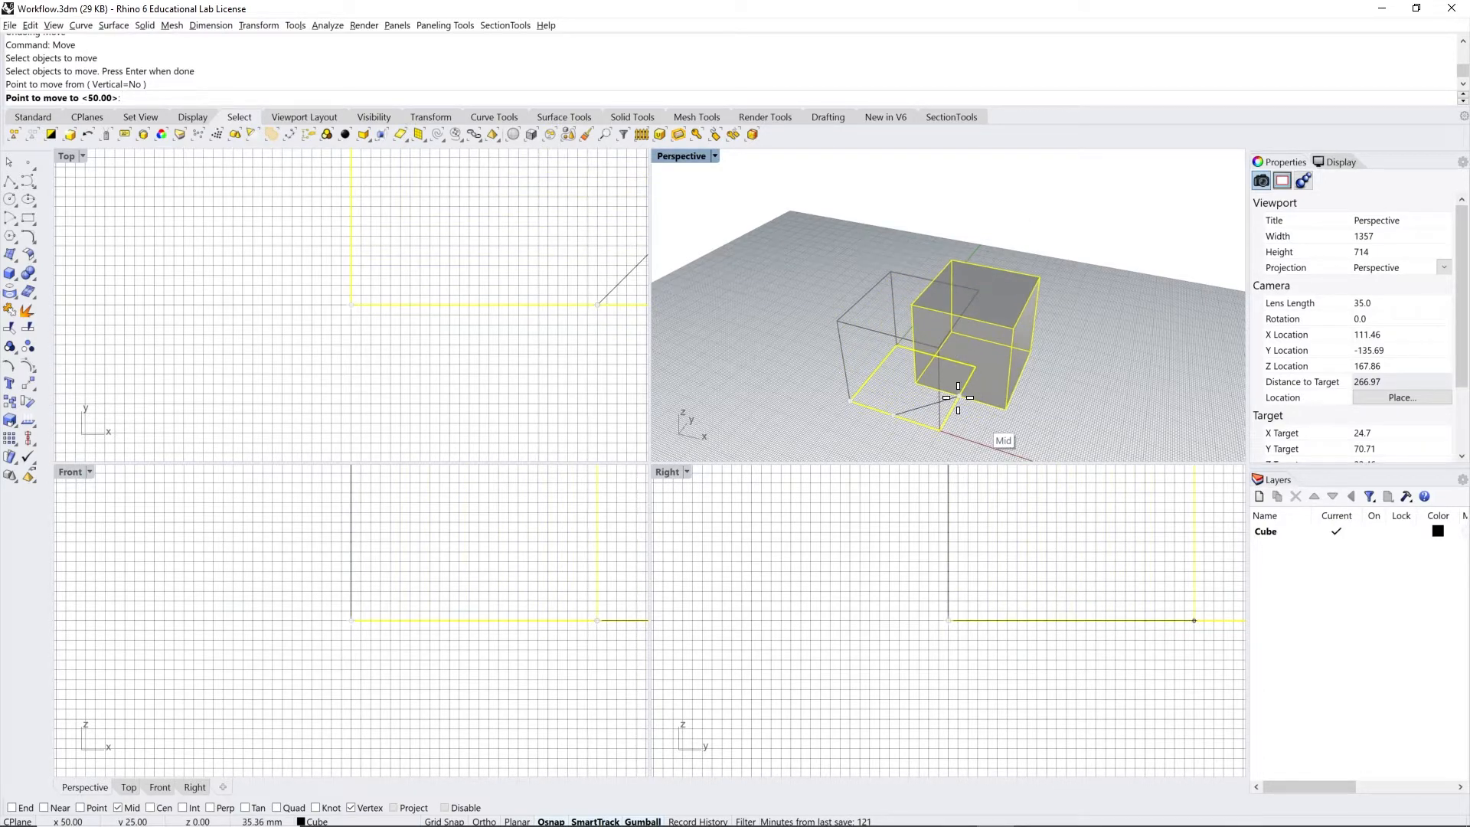
pyautogui.click(958, 397)
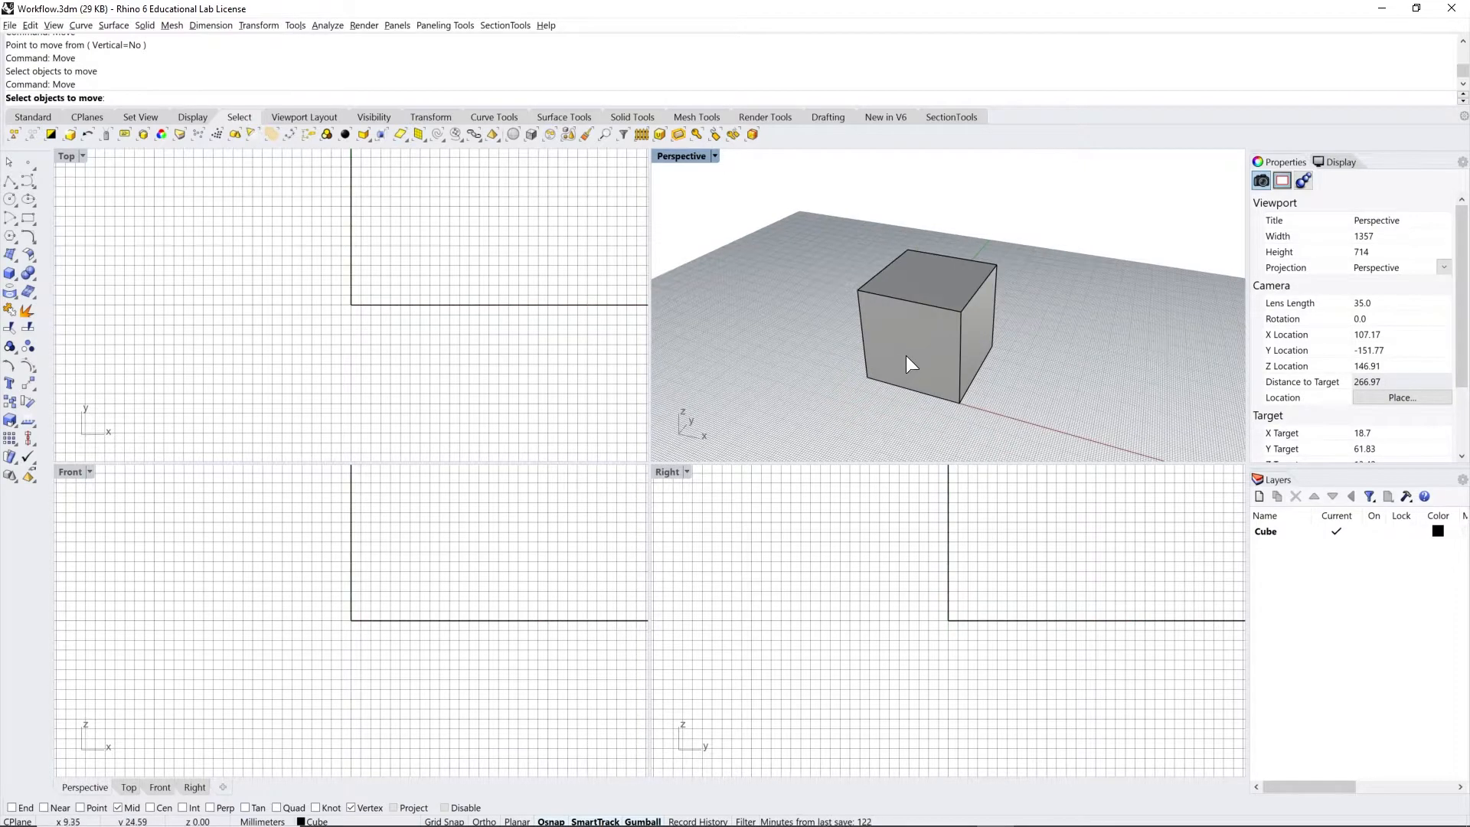
# Step: Move the cube 80 mm straight up from the midpoint of its front bottom edge, keeping the movement vertical in the Right view
pyautogui.click(912, 347)
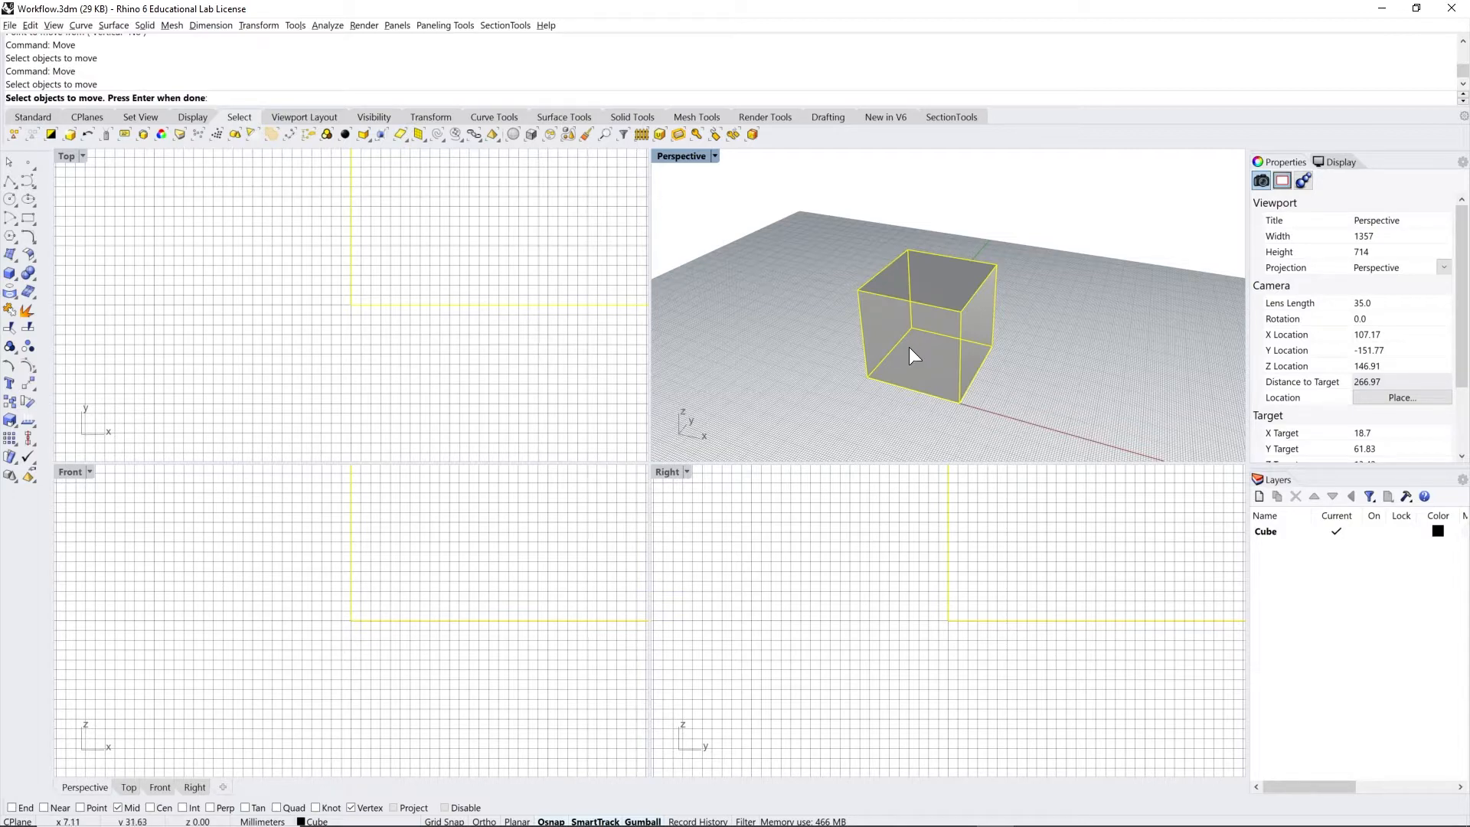
pyautogui.press('Return')
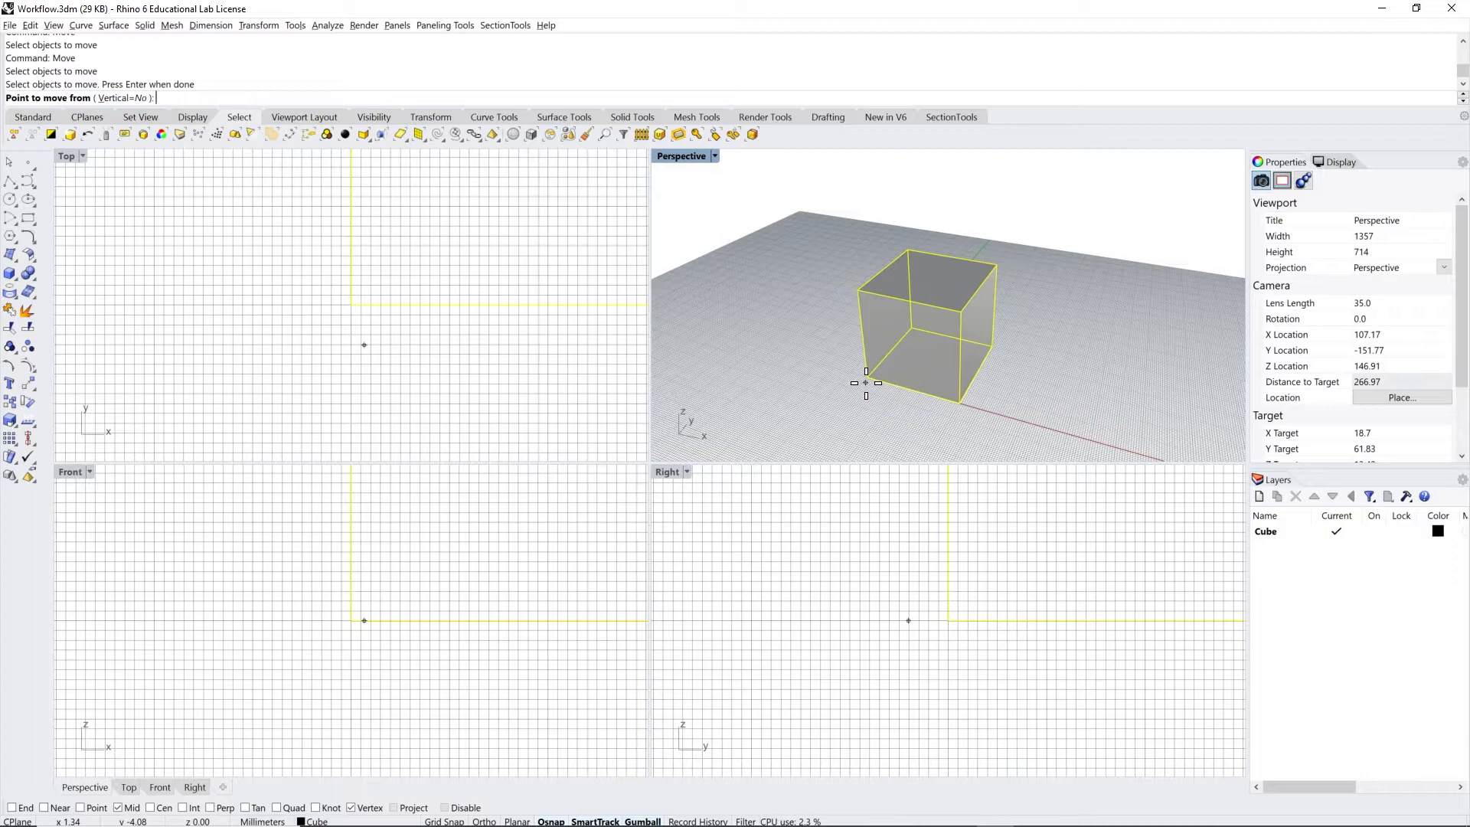
pyautogui.click(909, 390)
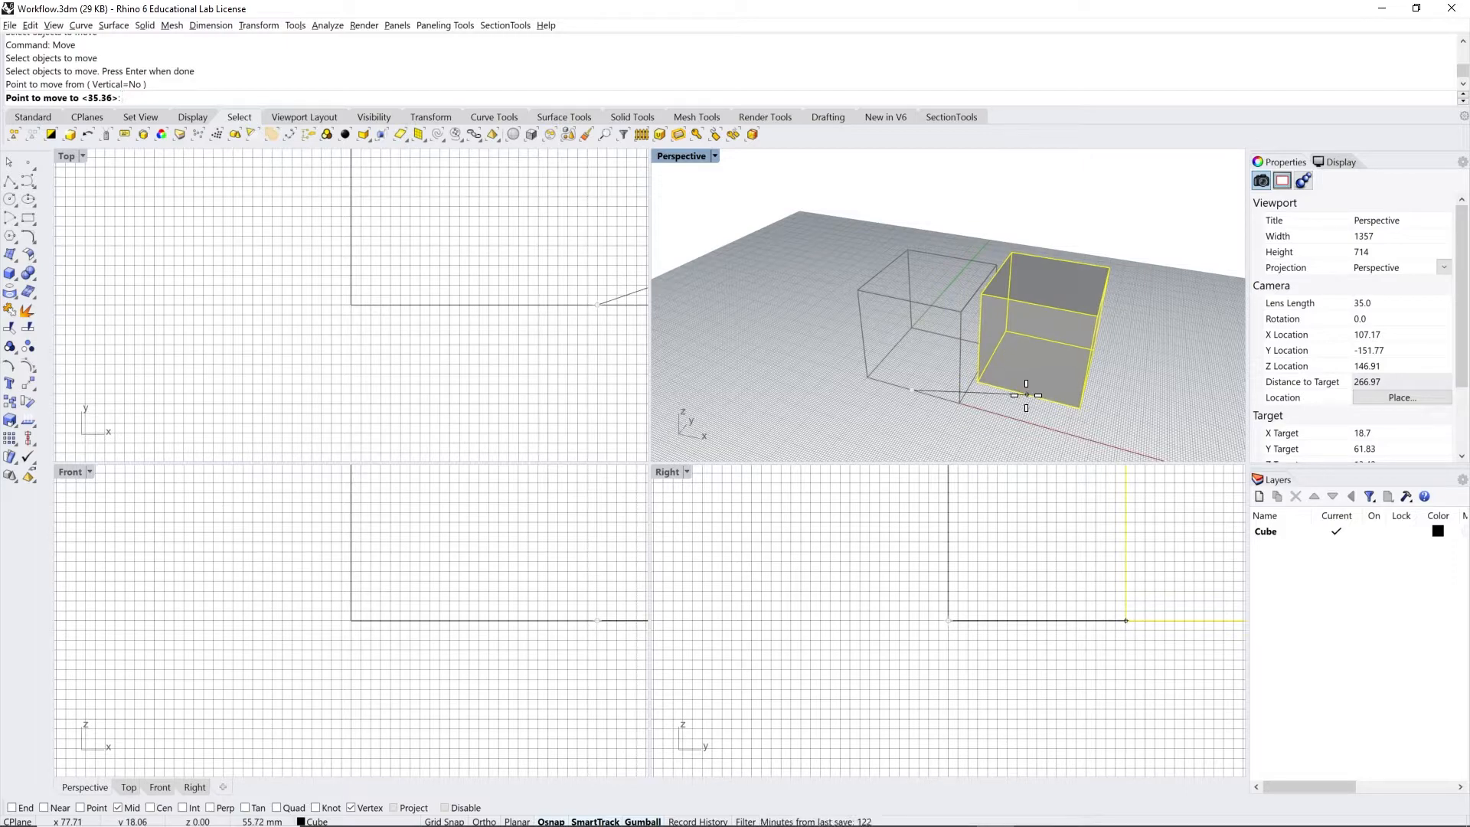
pyautogui.press('shift')
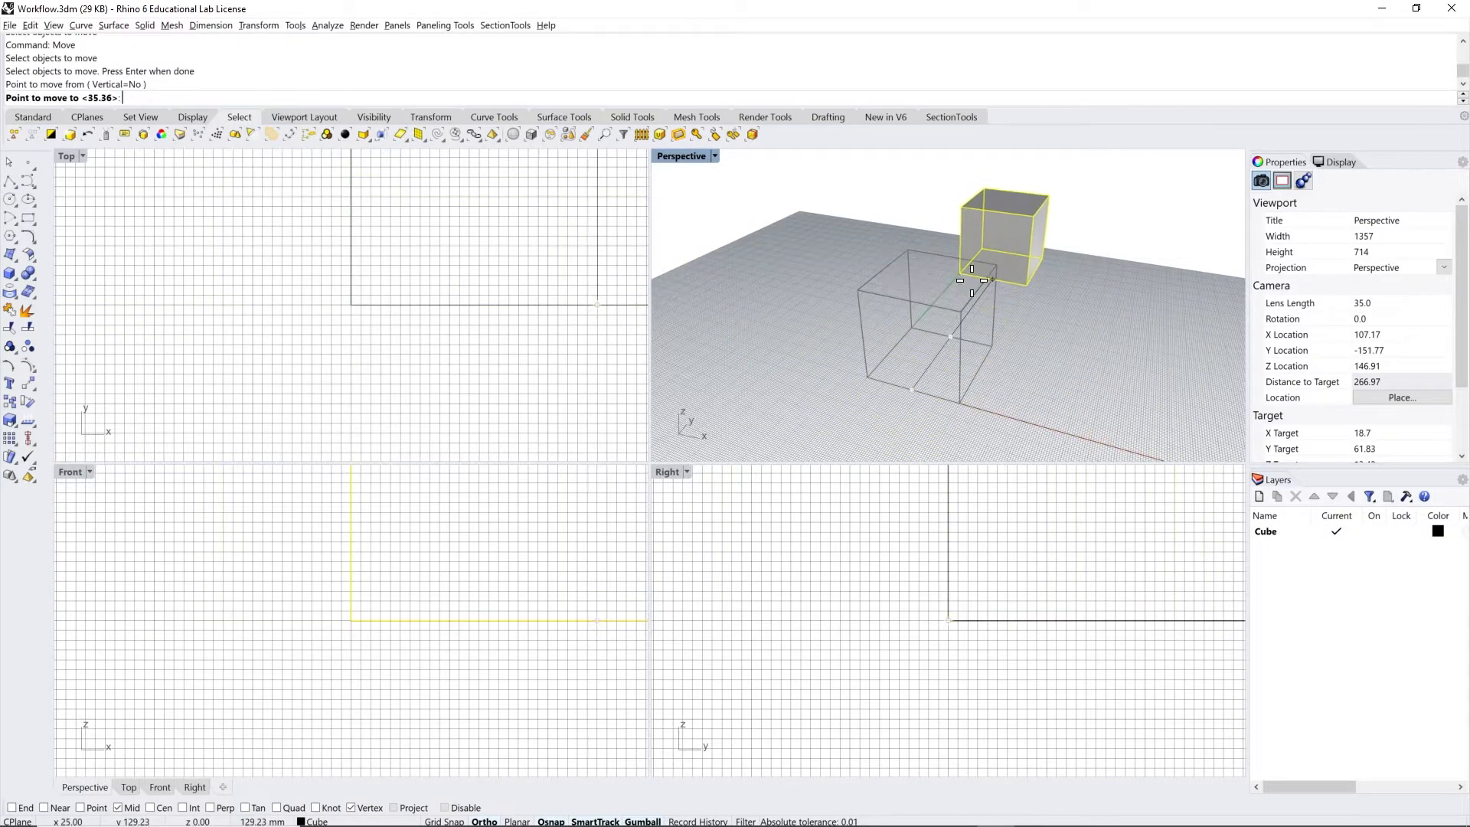
pyautogui.scroll(-8, 968, 646)
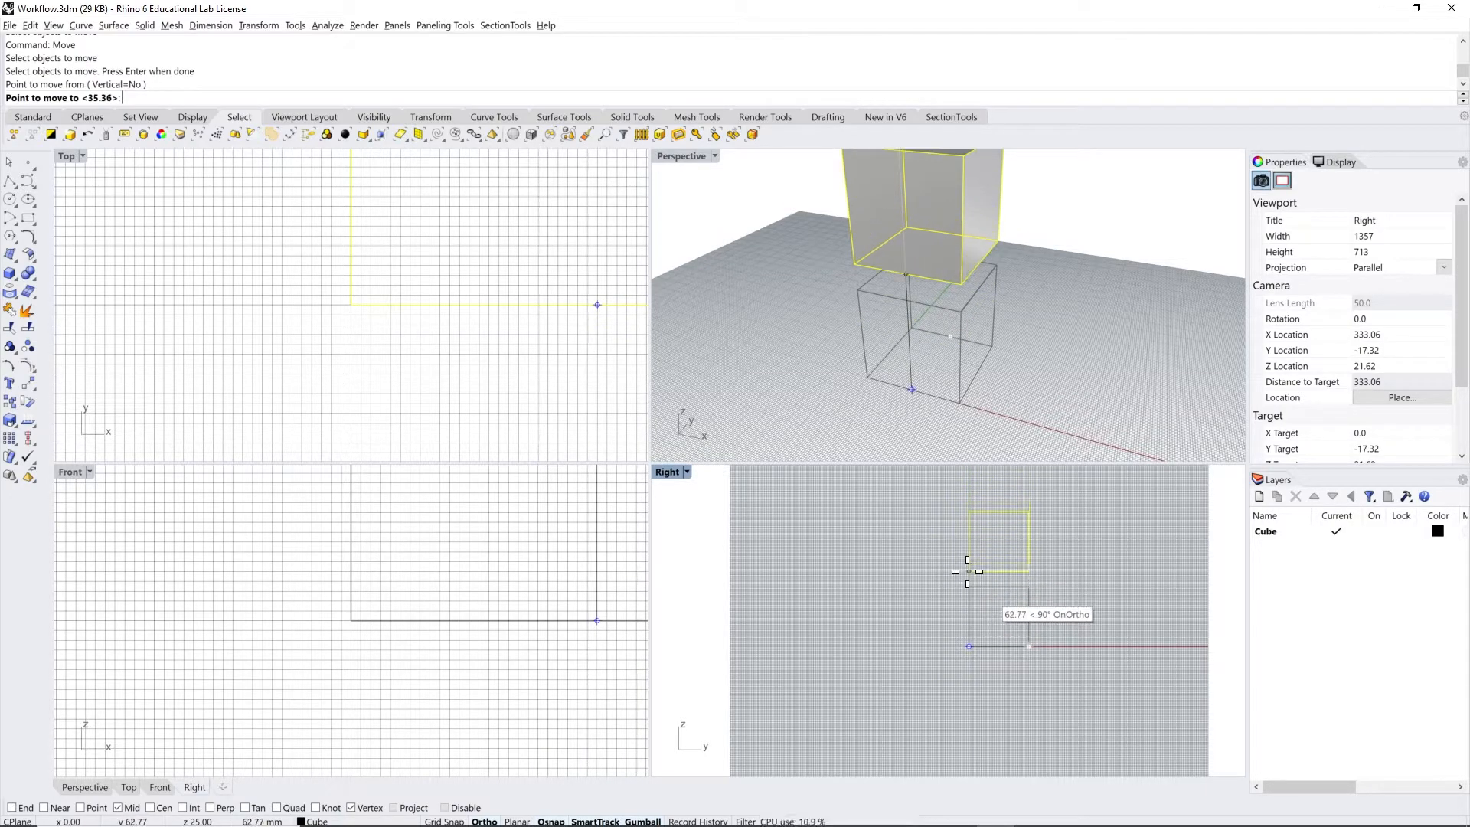
pyautogui.write('80')
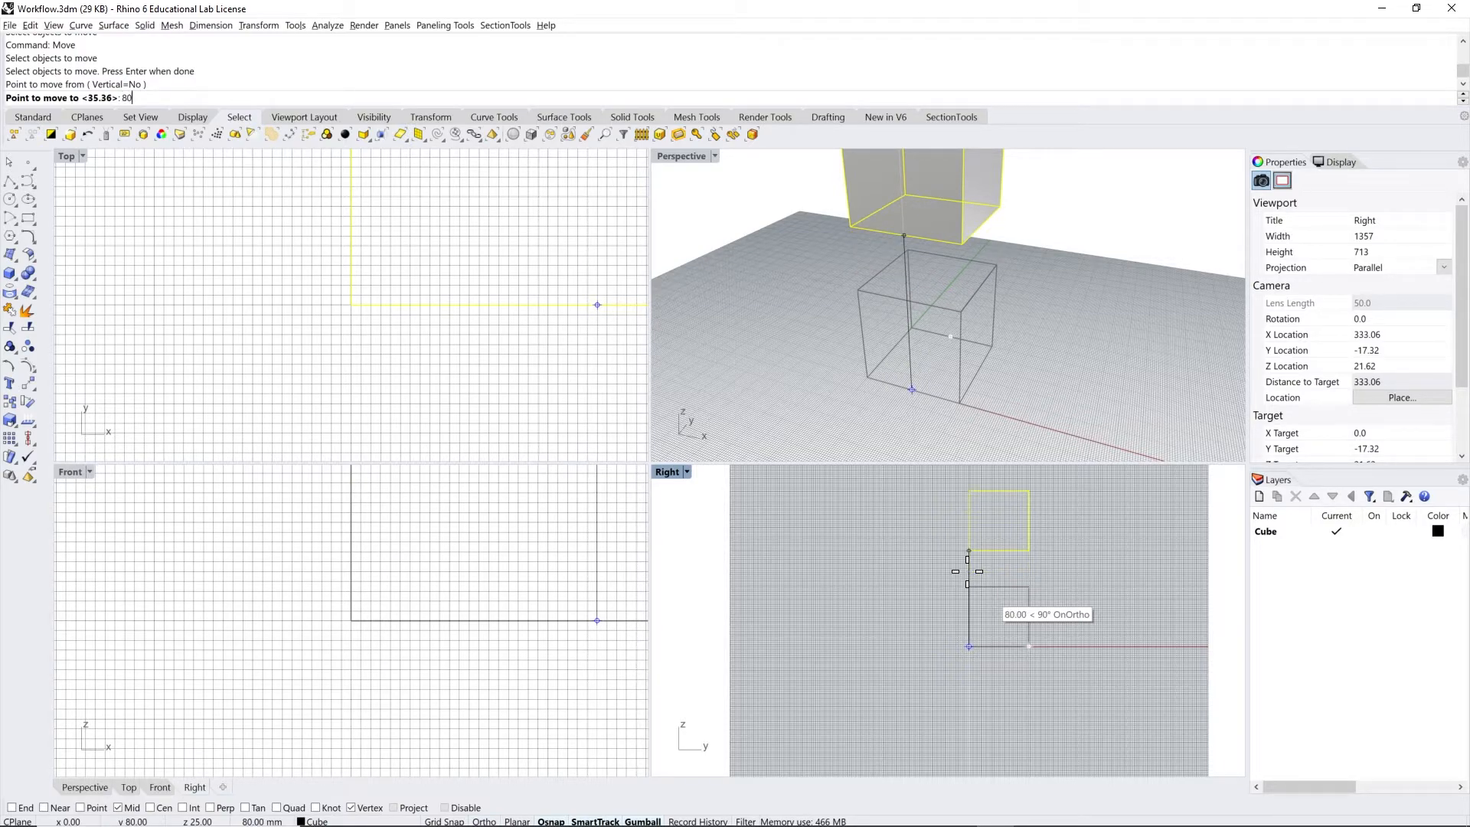
pyautogui.press('shift')
pyautogui.press('Return')
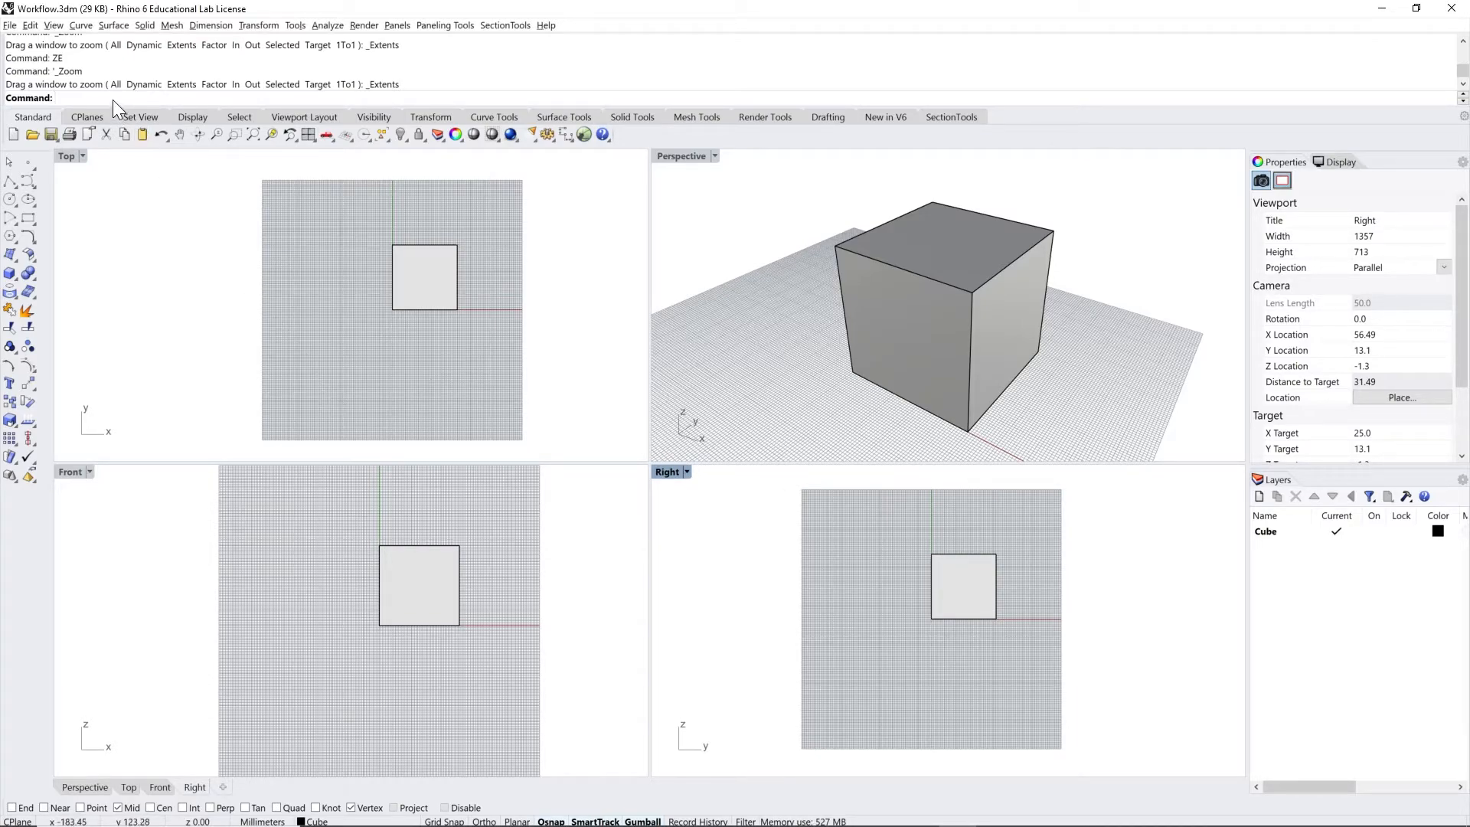
pyautogui.write('Rot')
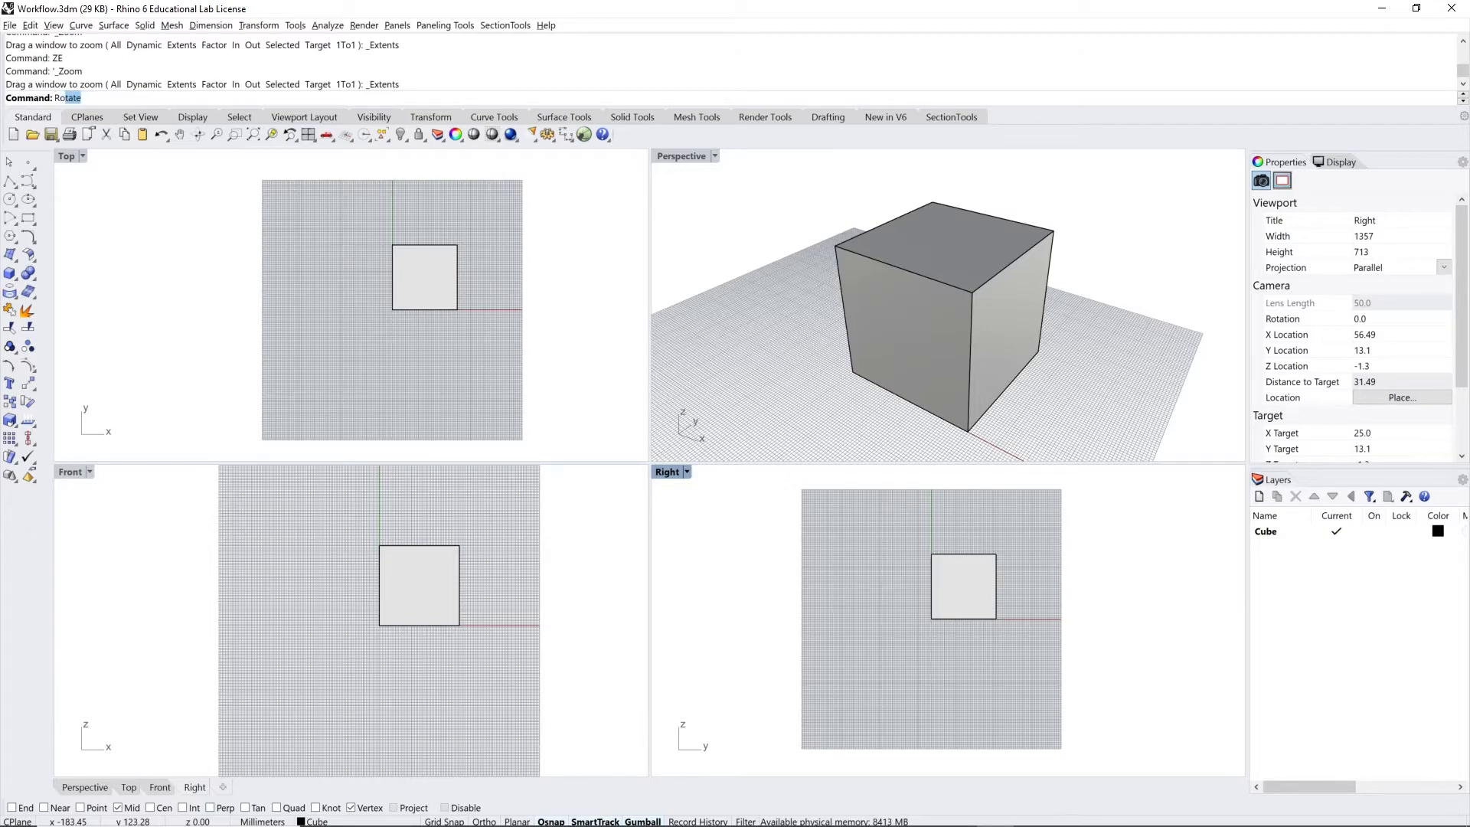
pyautogui.press('BackSpace')
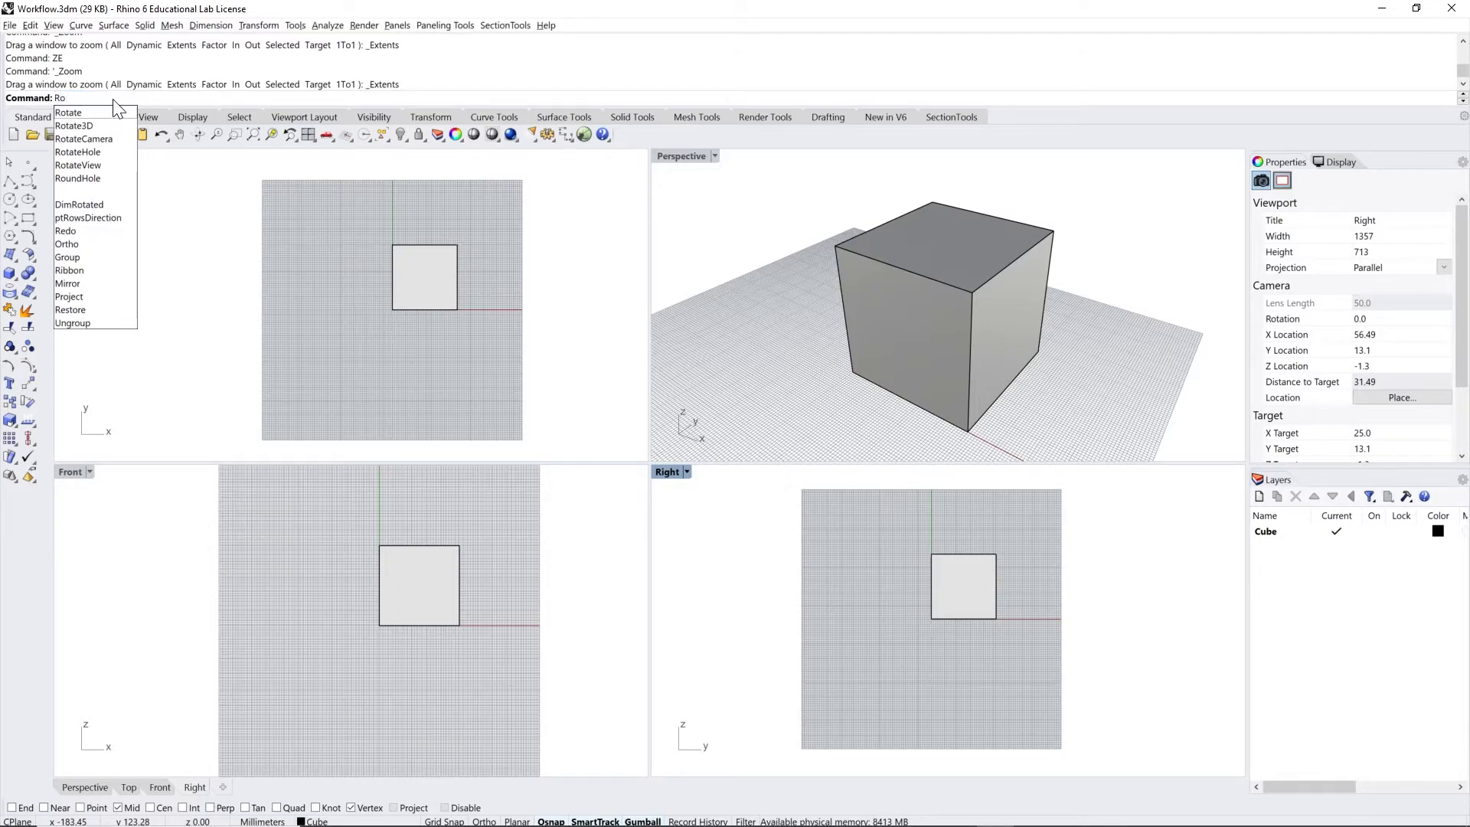
pyautogui.write('tate')
pyautogui.press('Escape')
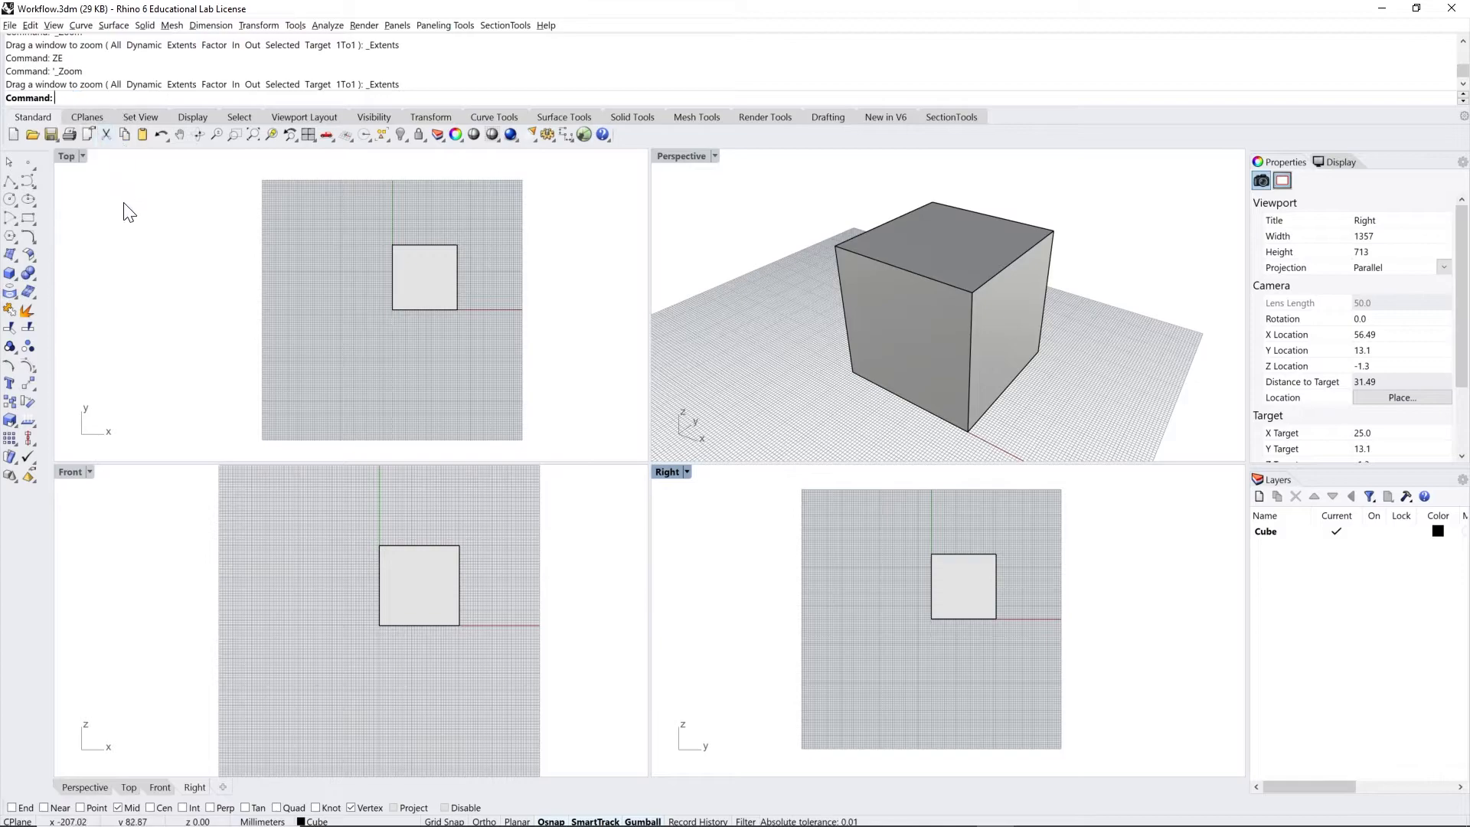
# Step: Turn on the End object snap and rotate the cube 90 degrees about its corner at the origin, with the first reference along the X axis
pyautogui.click(29, 401)
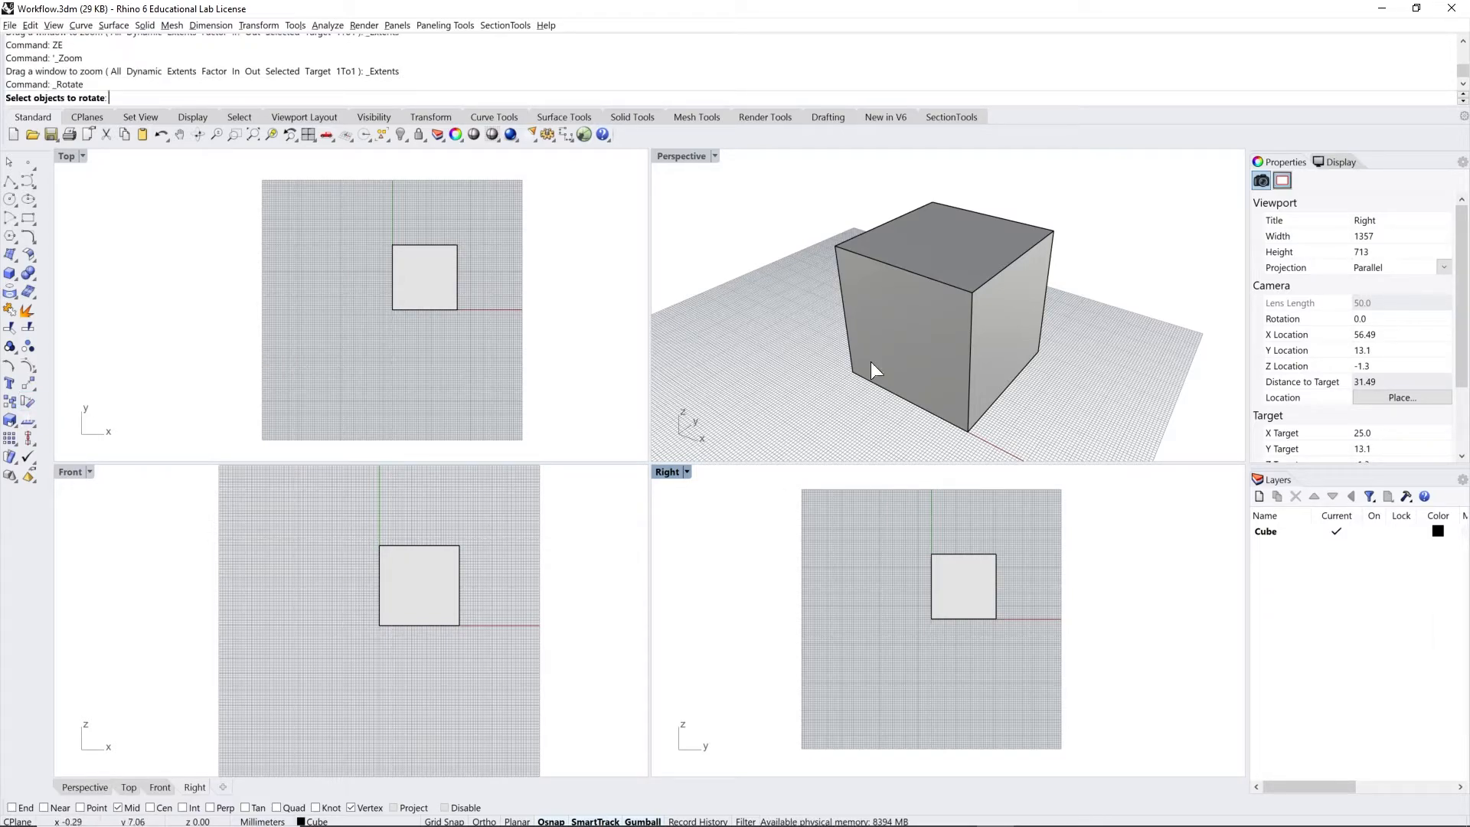
pyautogui.click(928, 357)
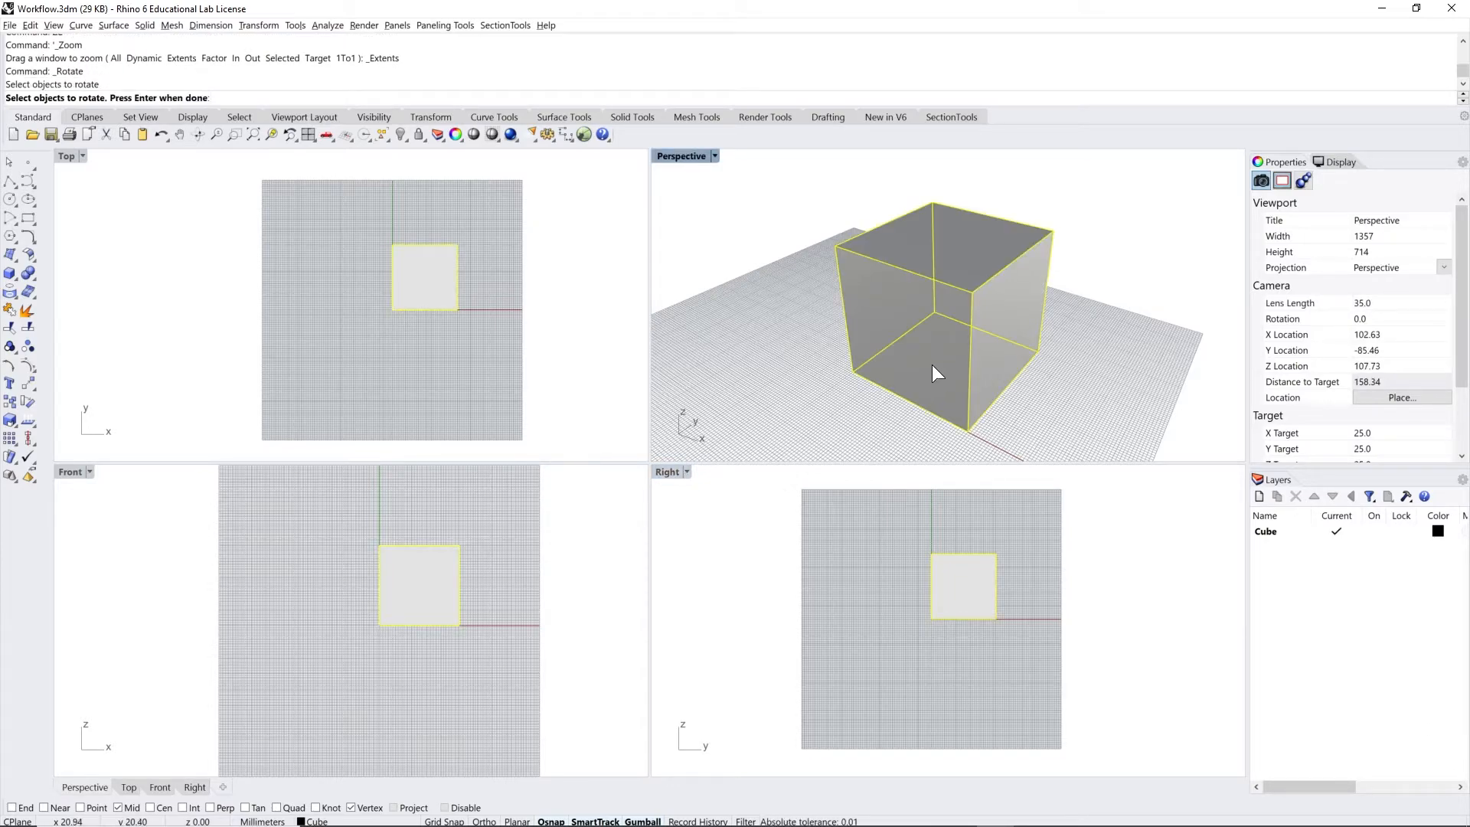
pyautogui.press('Return')
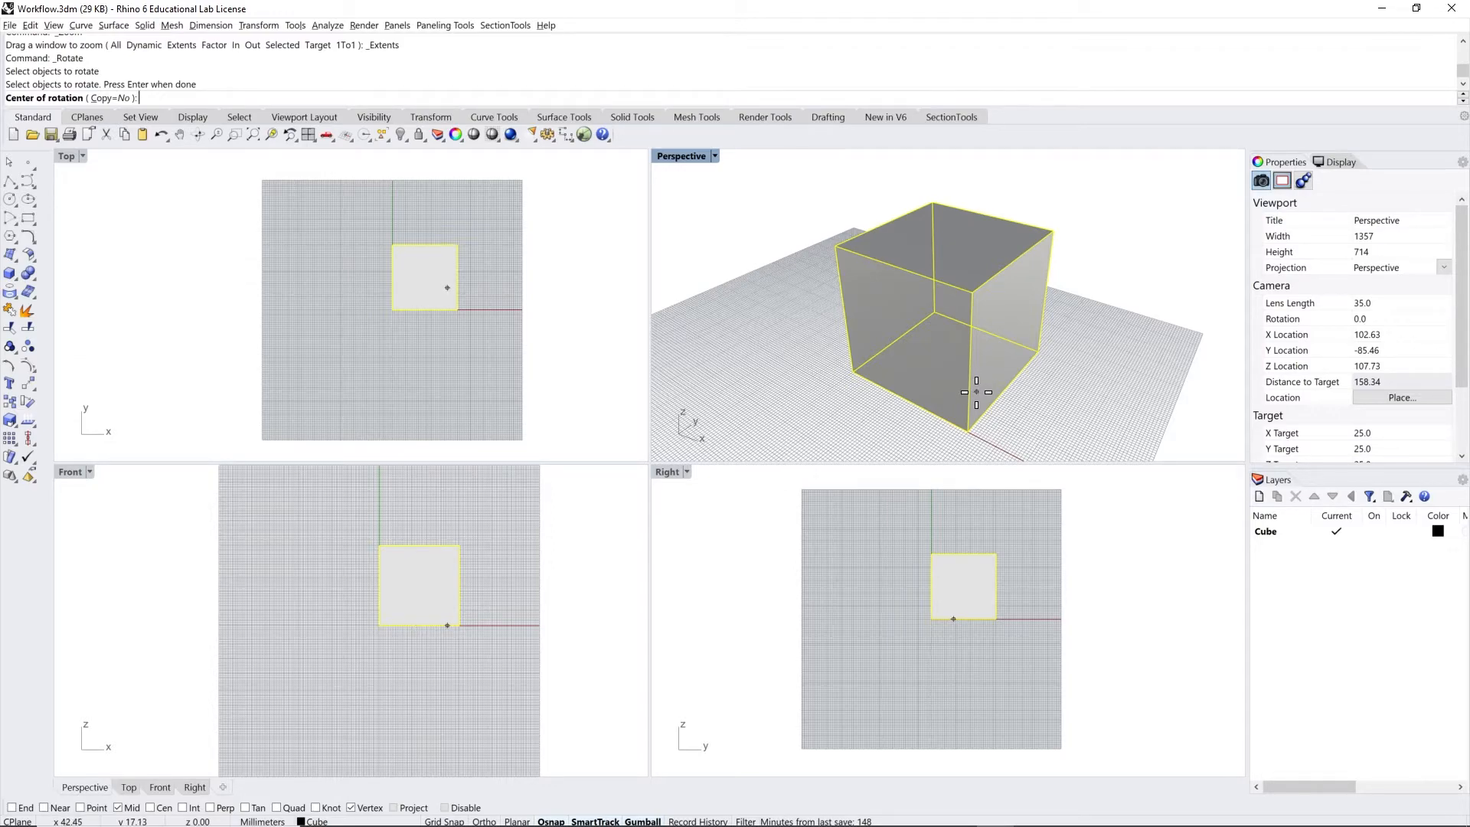
pyautogui.scroll(-2, 932, 381)
pyautogui.moveTo(939, 402)
pyautogui.mouseDown(button='right')
pyautogui.moveTo(1011, 406)
pyautogui.moveTo(945, 405)
pyautogui.mouseUp(button='right')
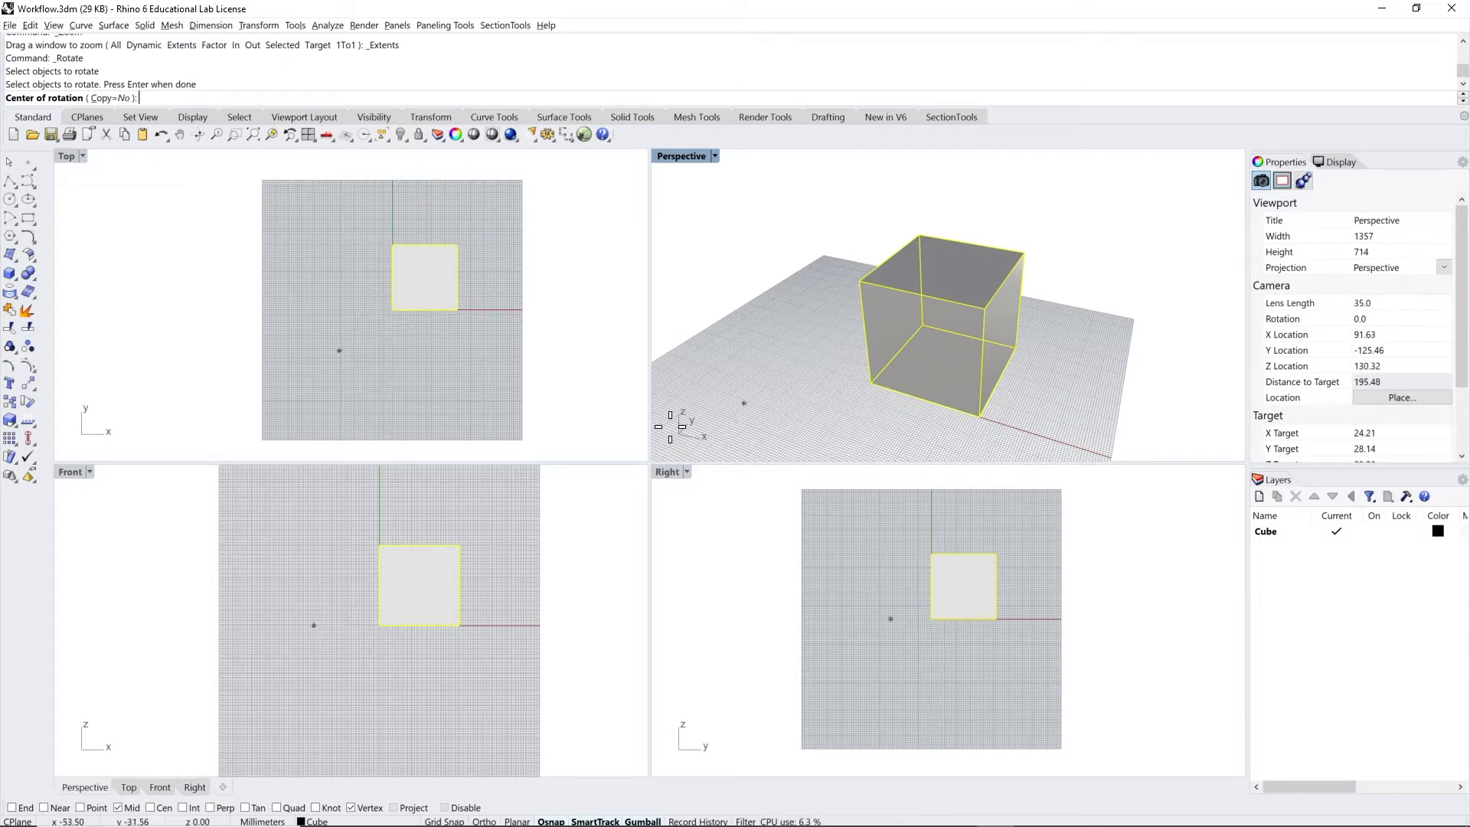
pyautogui.click(12, 808)
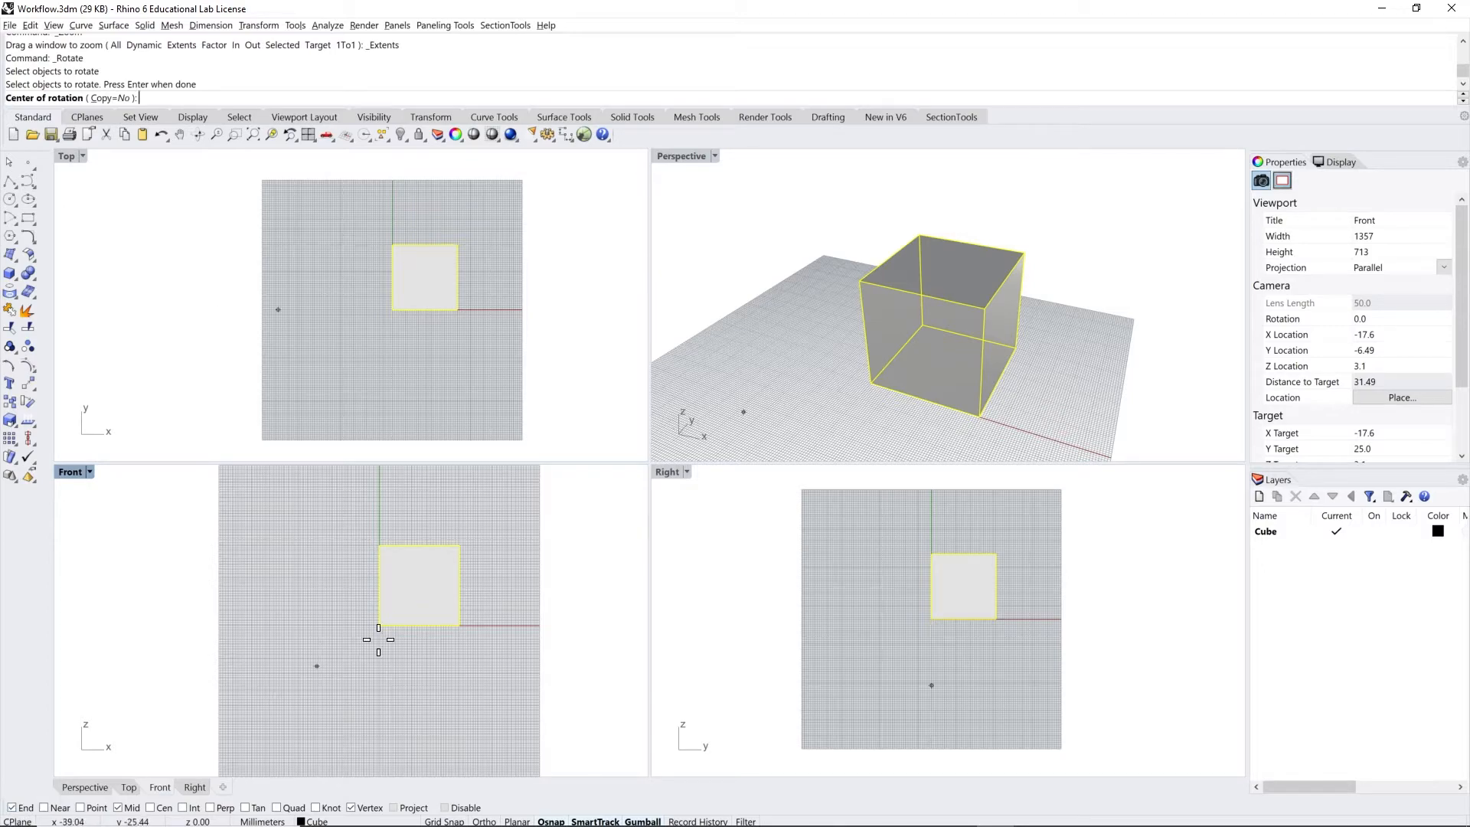
pyautogui.click(873, 384)
pyautogui.scroll(-3, 873, 387)
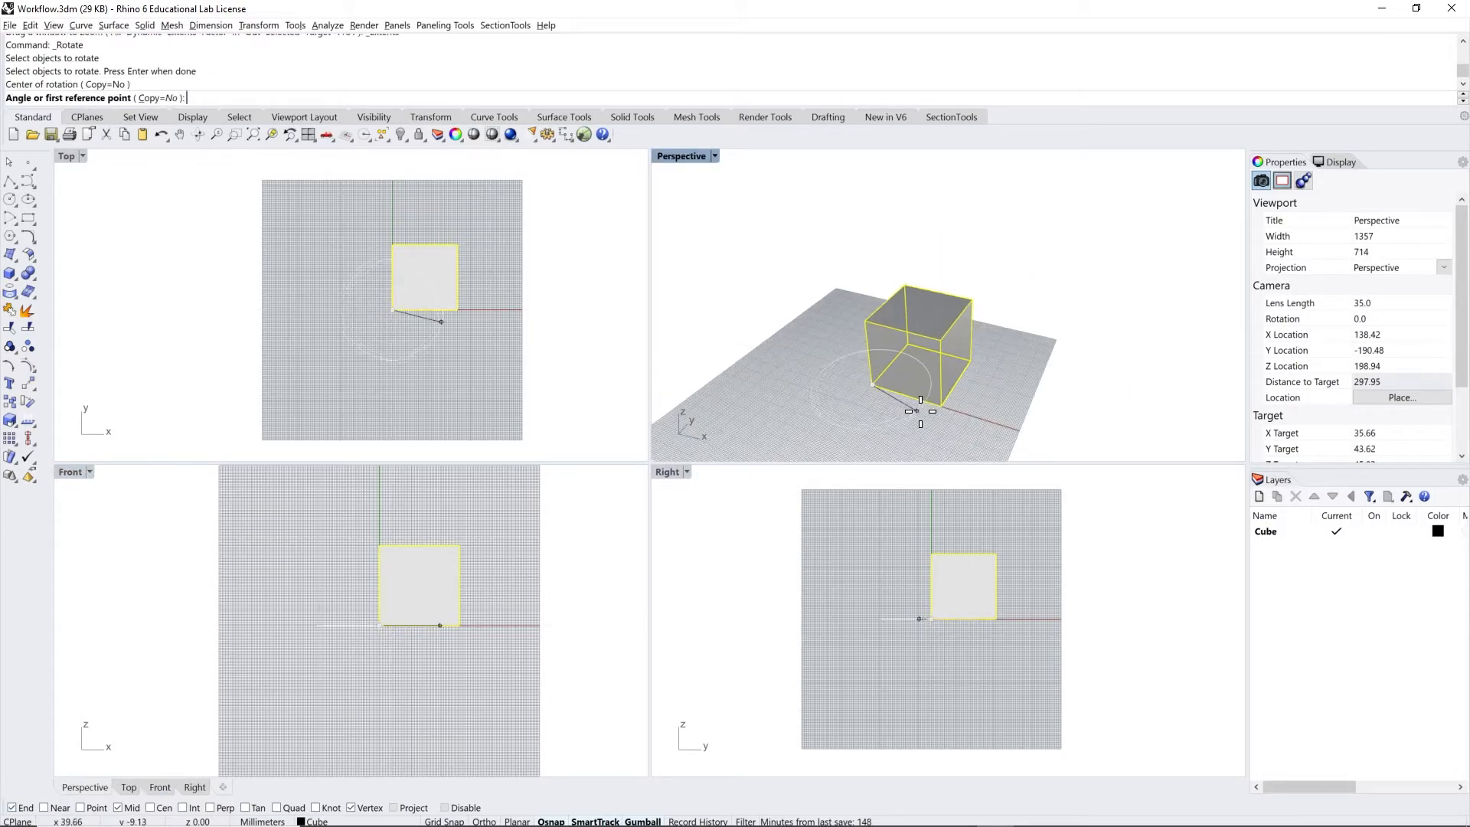
pyautogui.click(986, 421)
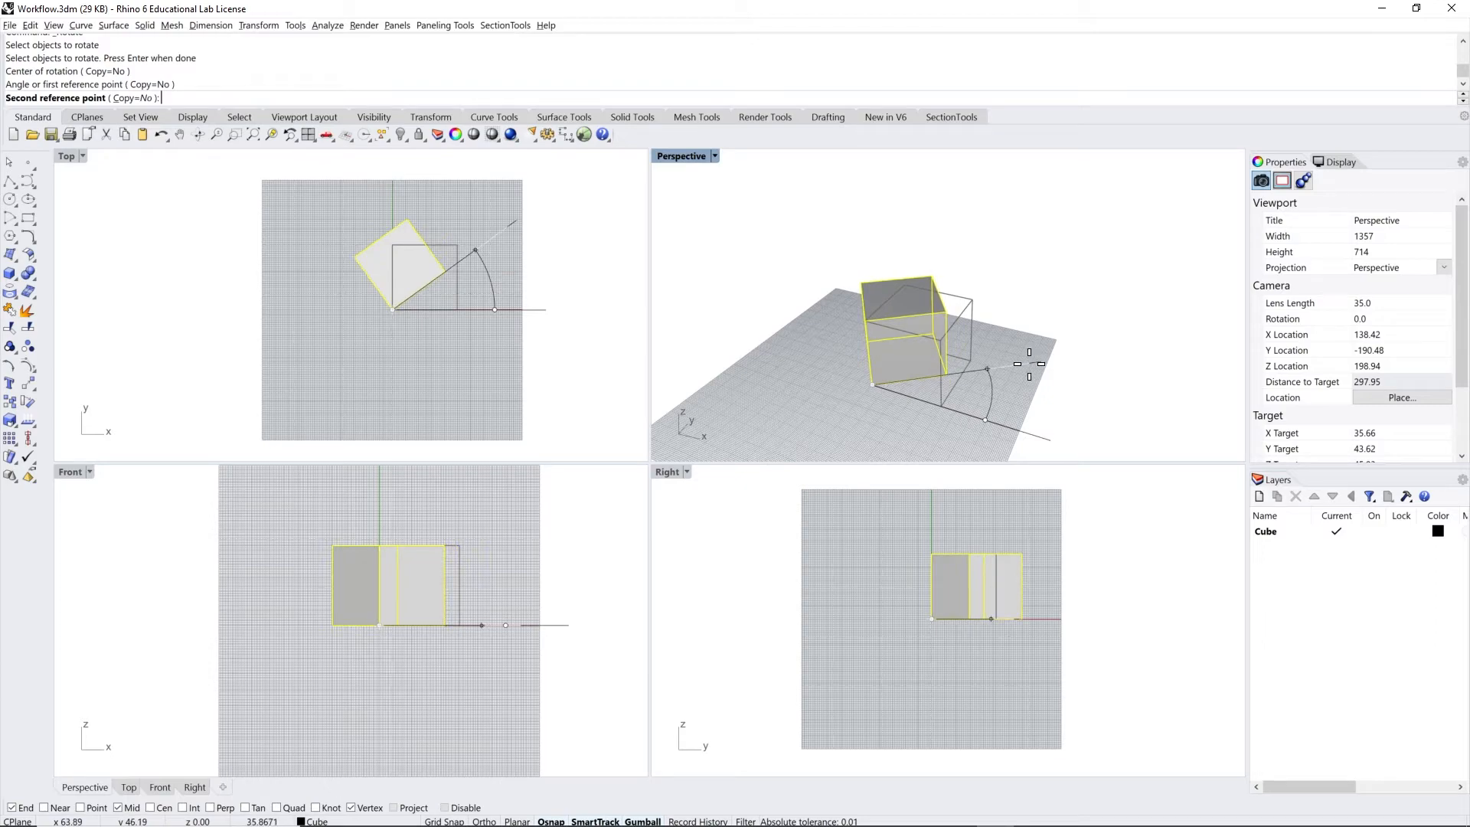
pyautogui.write('90')
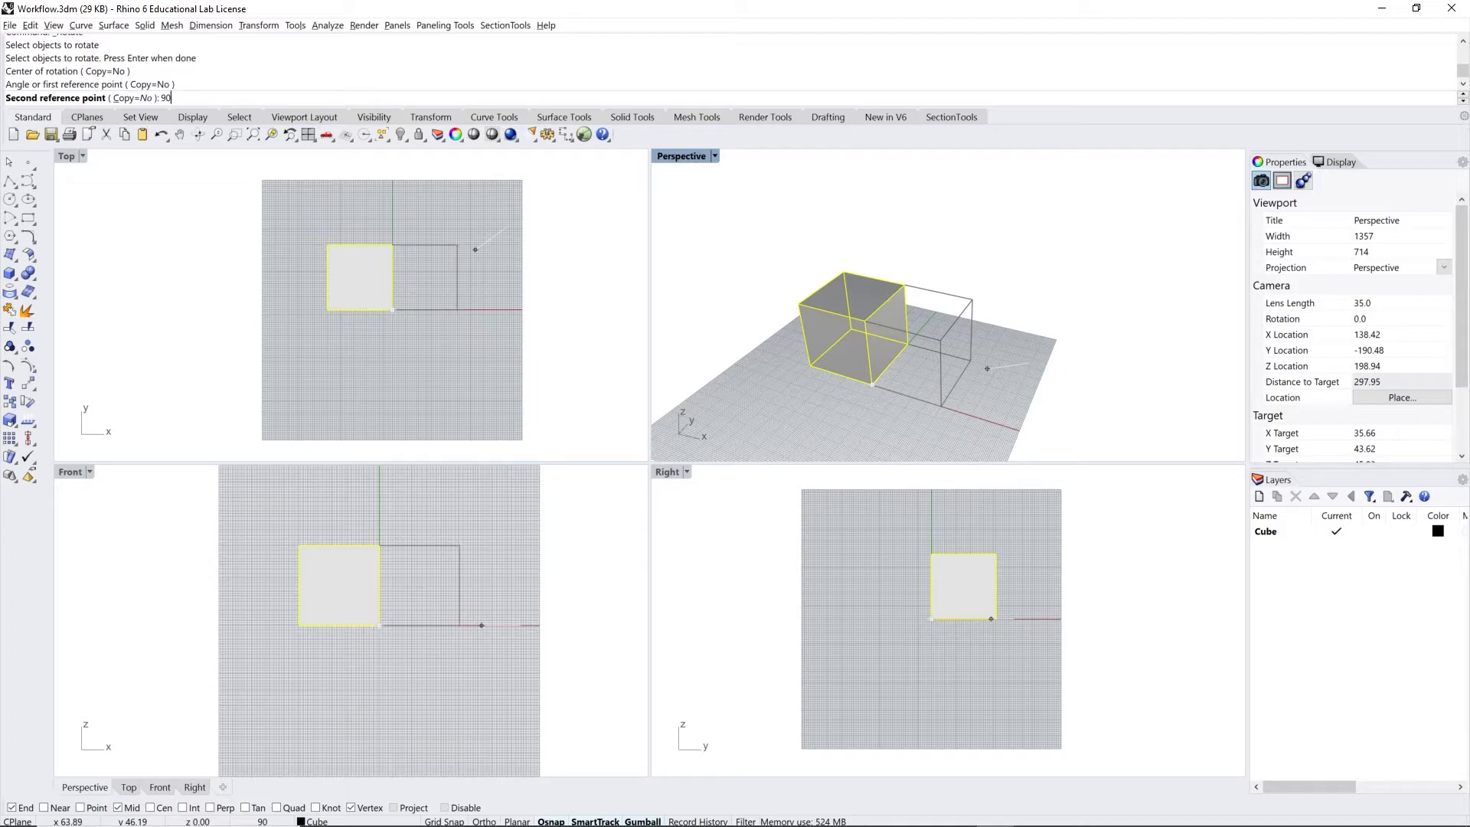
pyautogui.press('Escape')
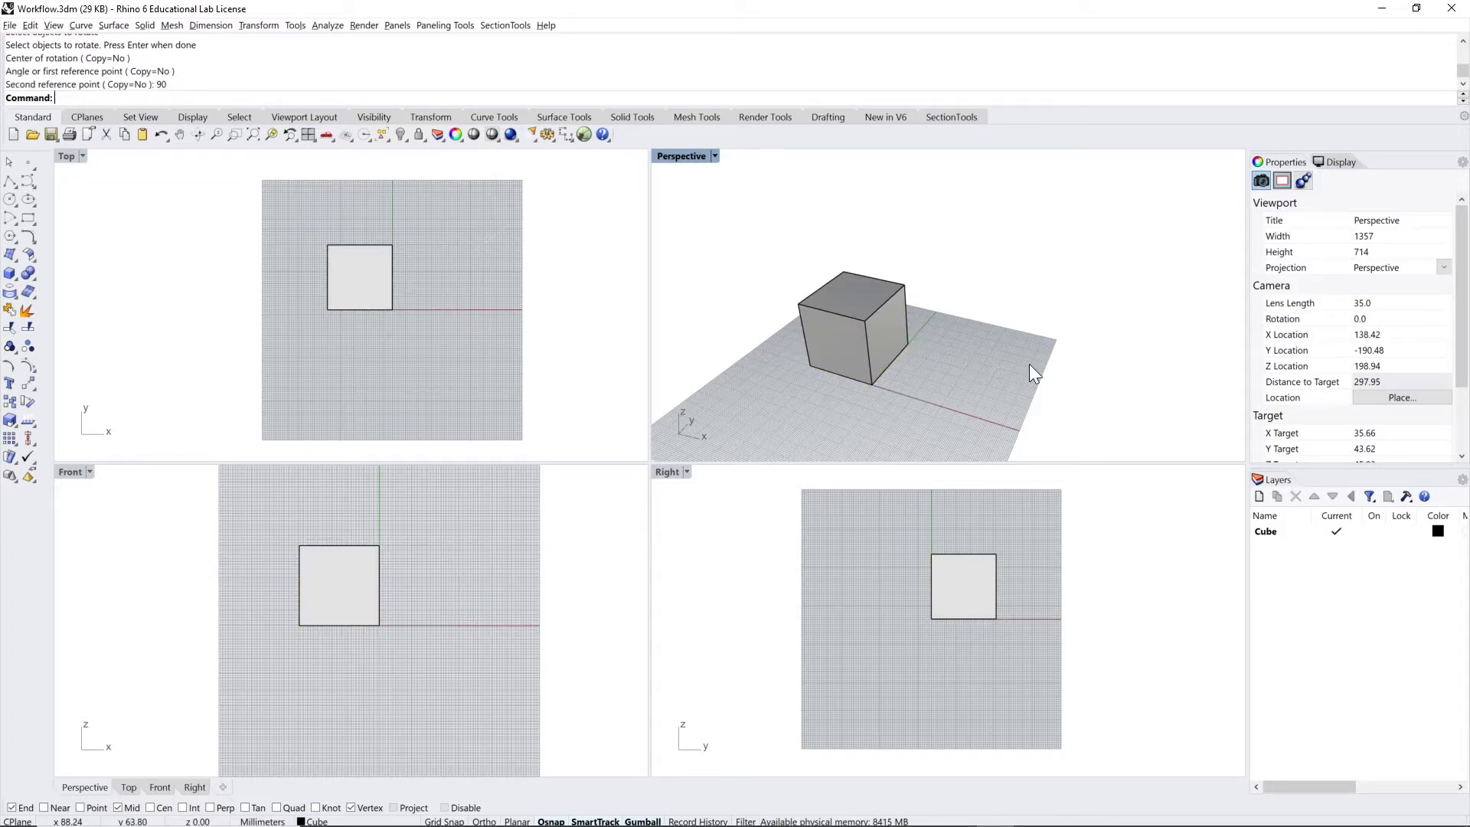
# Step: Rotate the cube with Rotate3D about the body diagonal from its bottom front corner away from the origin to the opposite top corner
pyautogui.moveTo(966, 378); pyautogui.dragTo(907, 370, button='right')
pyautogui.scroll(6, 963, 341)
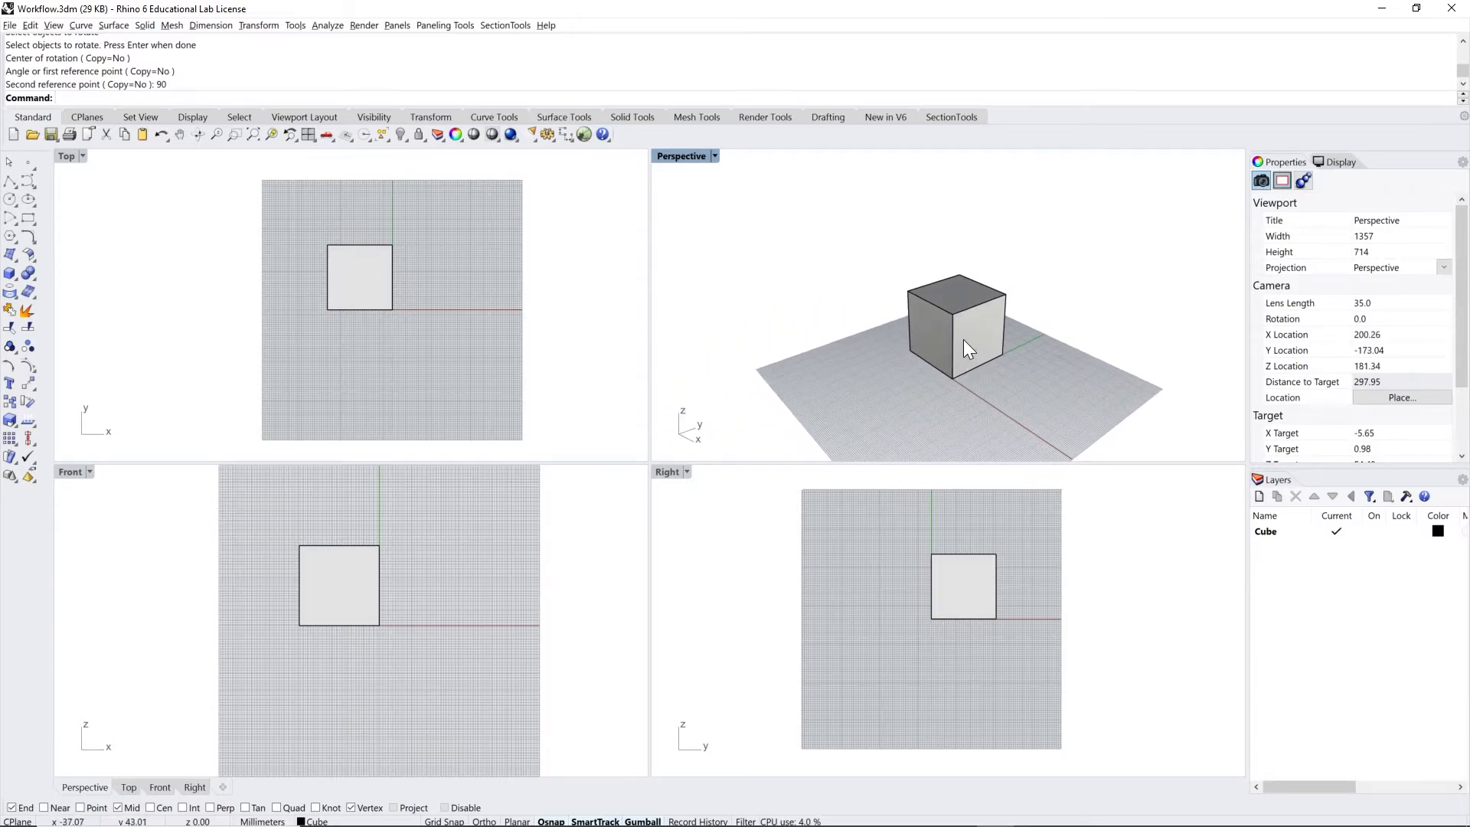
pyautogui.moveTo(992, 432); pyautogui.dragTo(1004, 426, button='right')
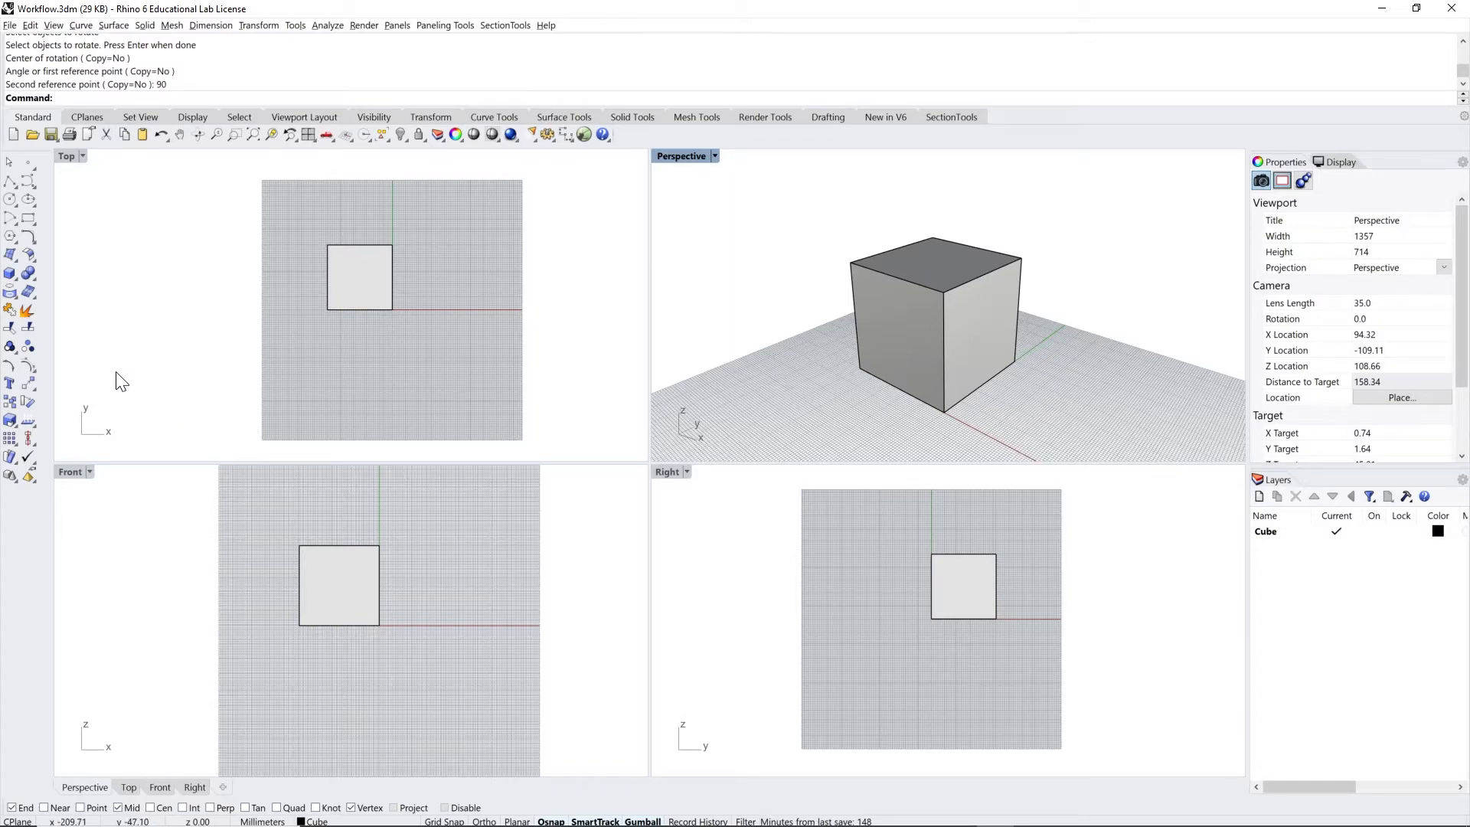
pyautogui.rightClick(34, 399)
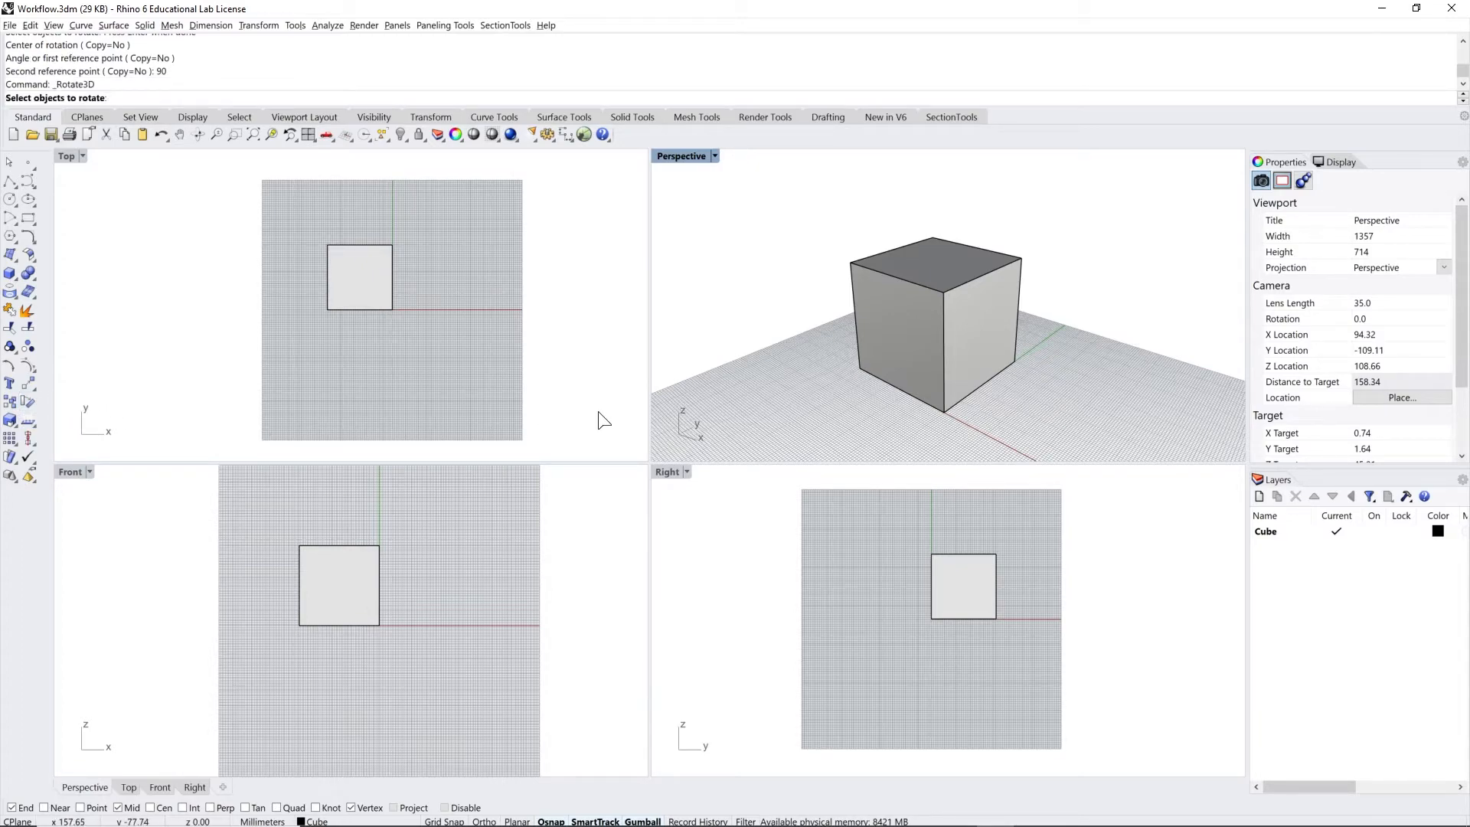
pyautogui.click(917, 354)
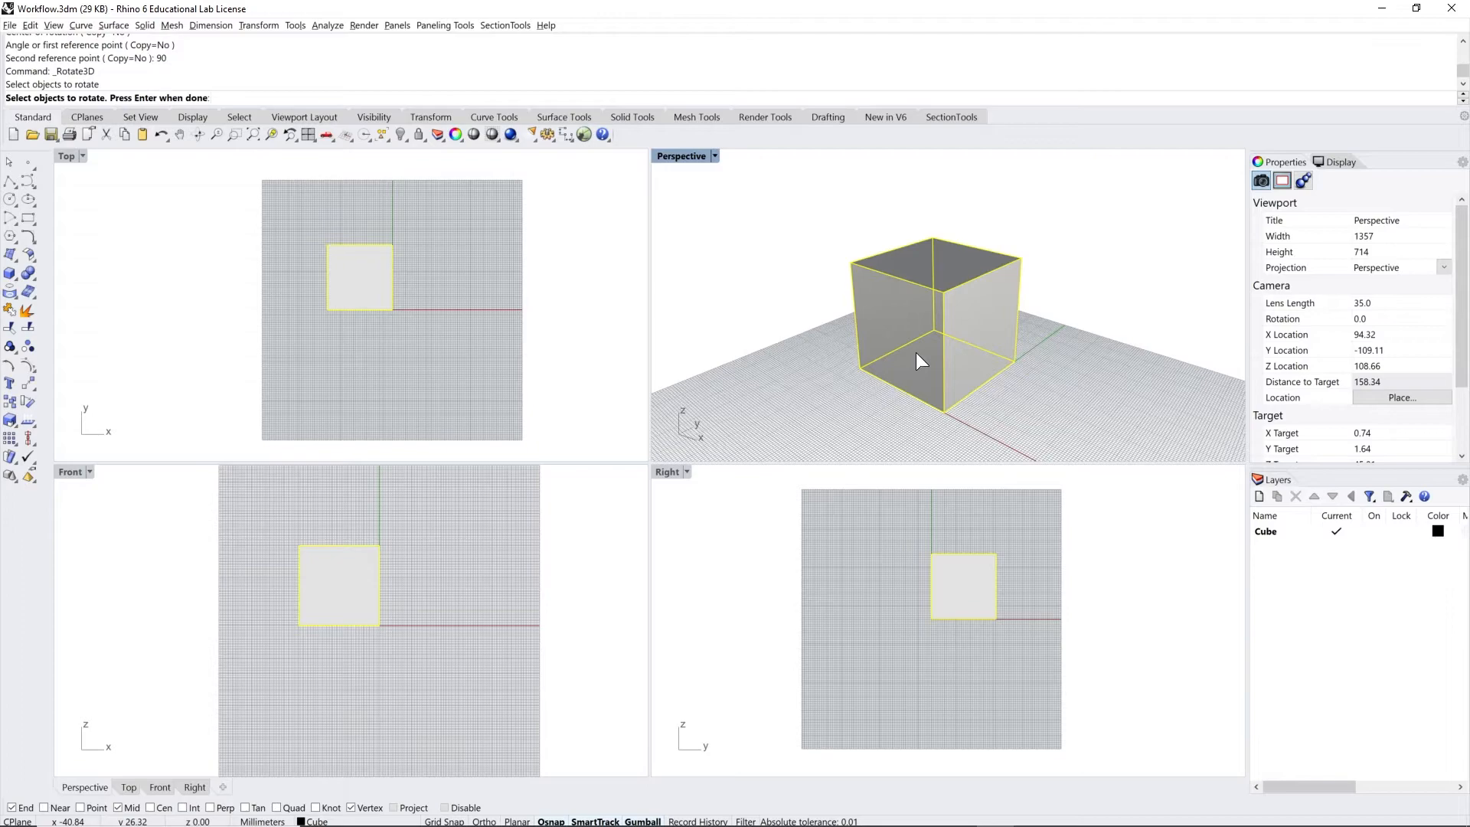
pyautogui.press('Return')
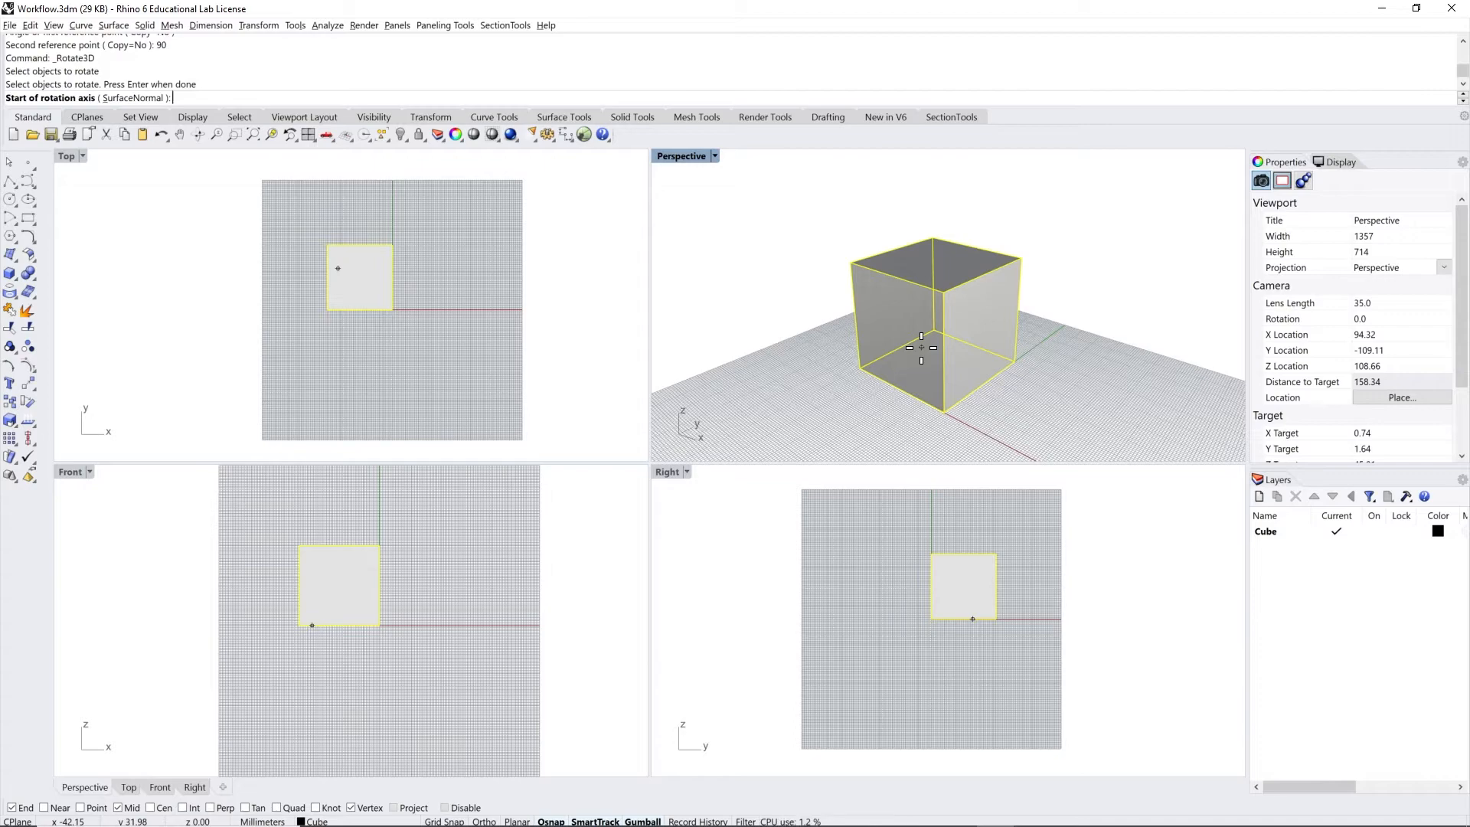
pyautogui.click(861, 370)
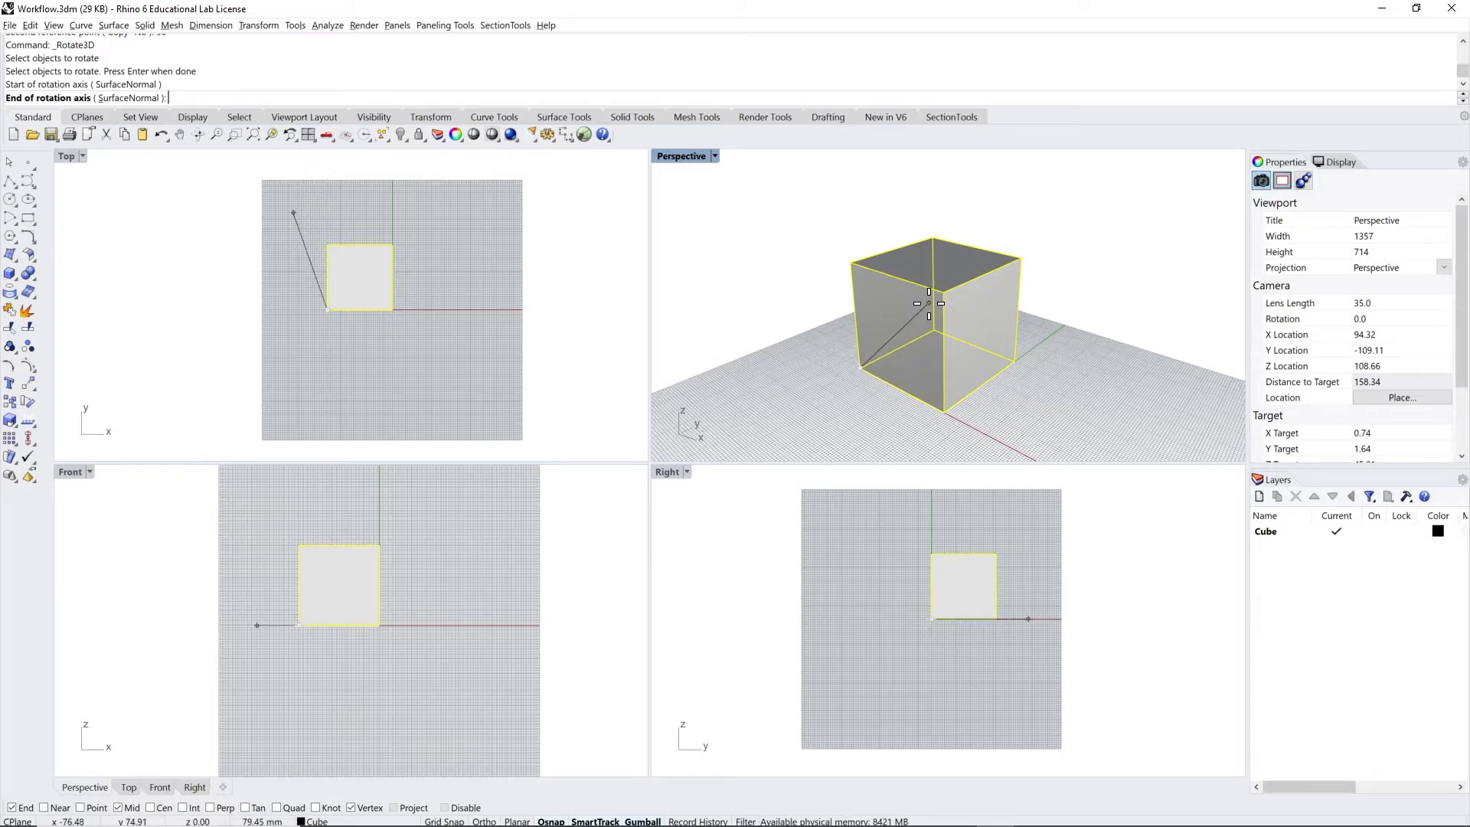
pyautogui.click(1021, 257)
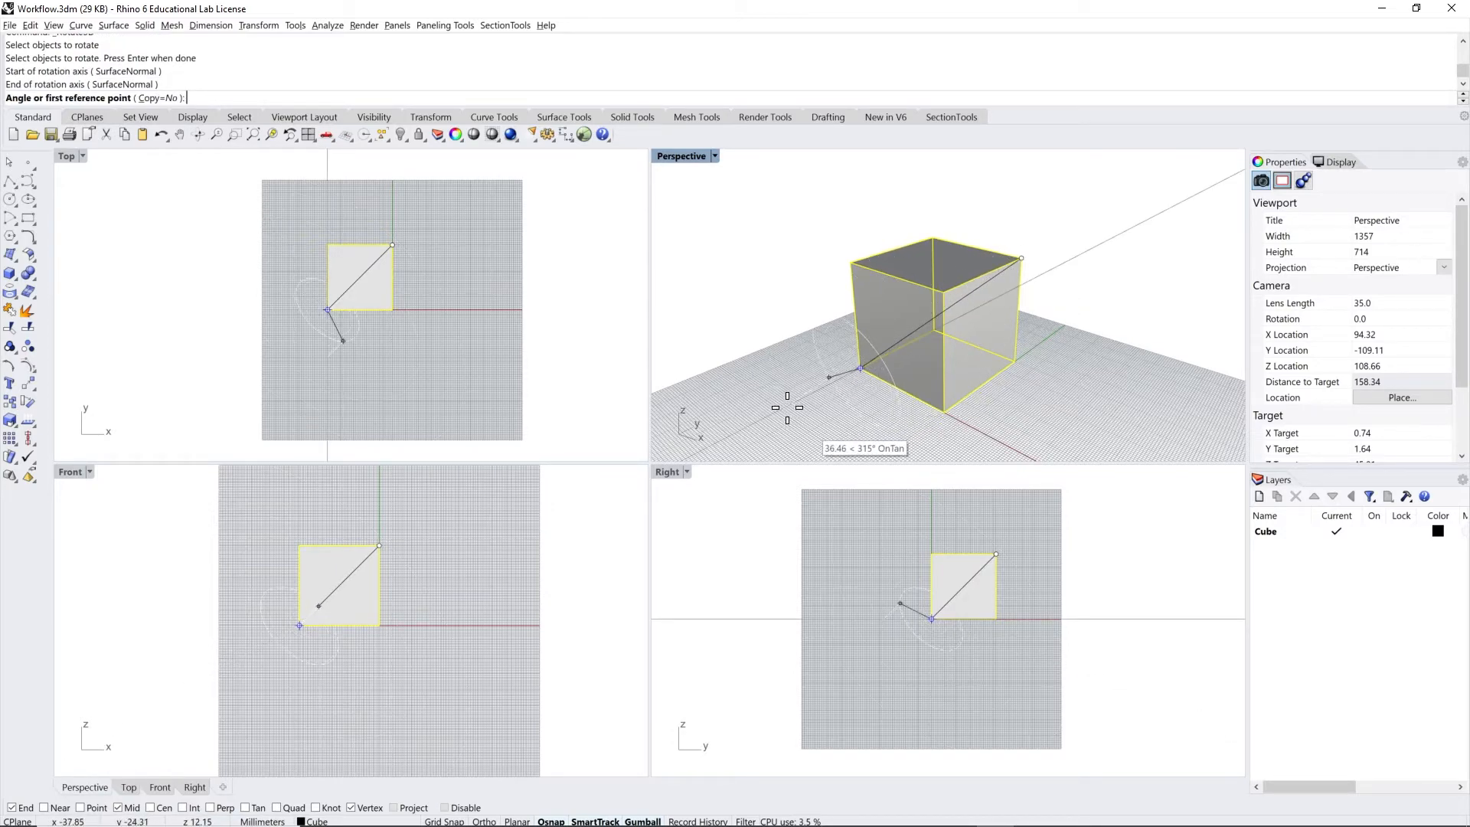
pyautogui.click(868, 435)
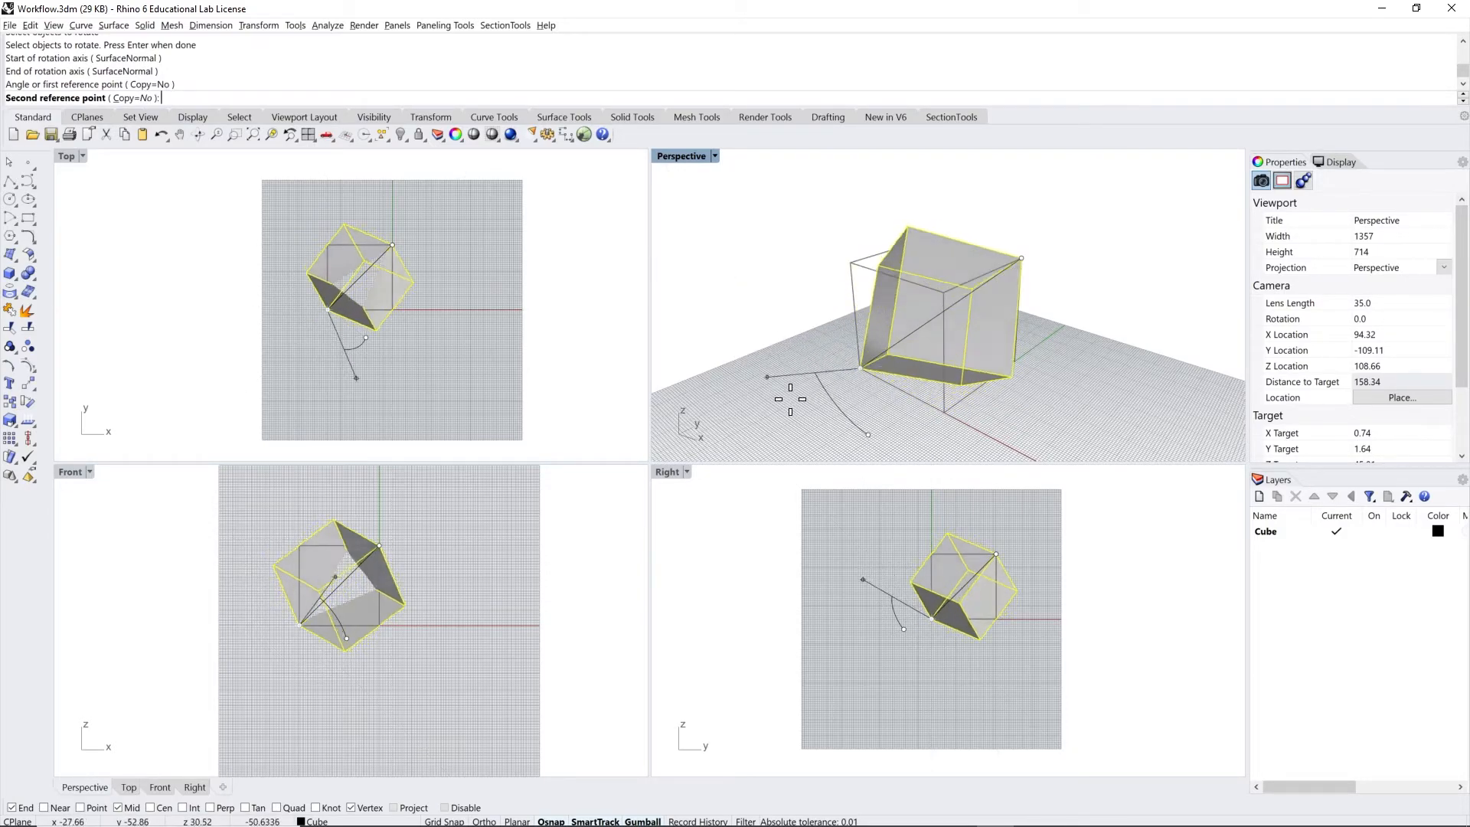
# Step: Undo the diagonal 3D rotation and the 90-degree rotation before it
pyautogui.hotkey('ctrl', 'z')
pyautogui.hotkey('ctrl', 'z')
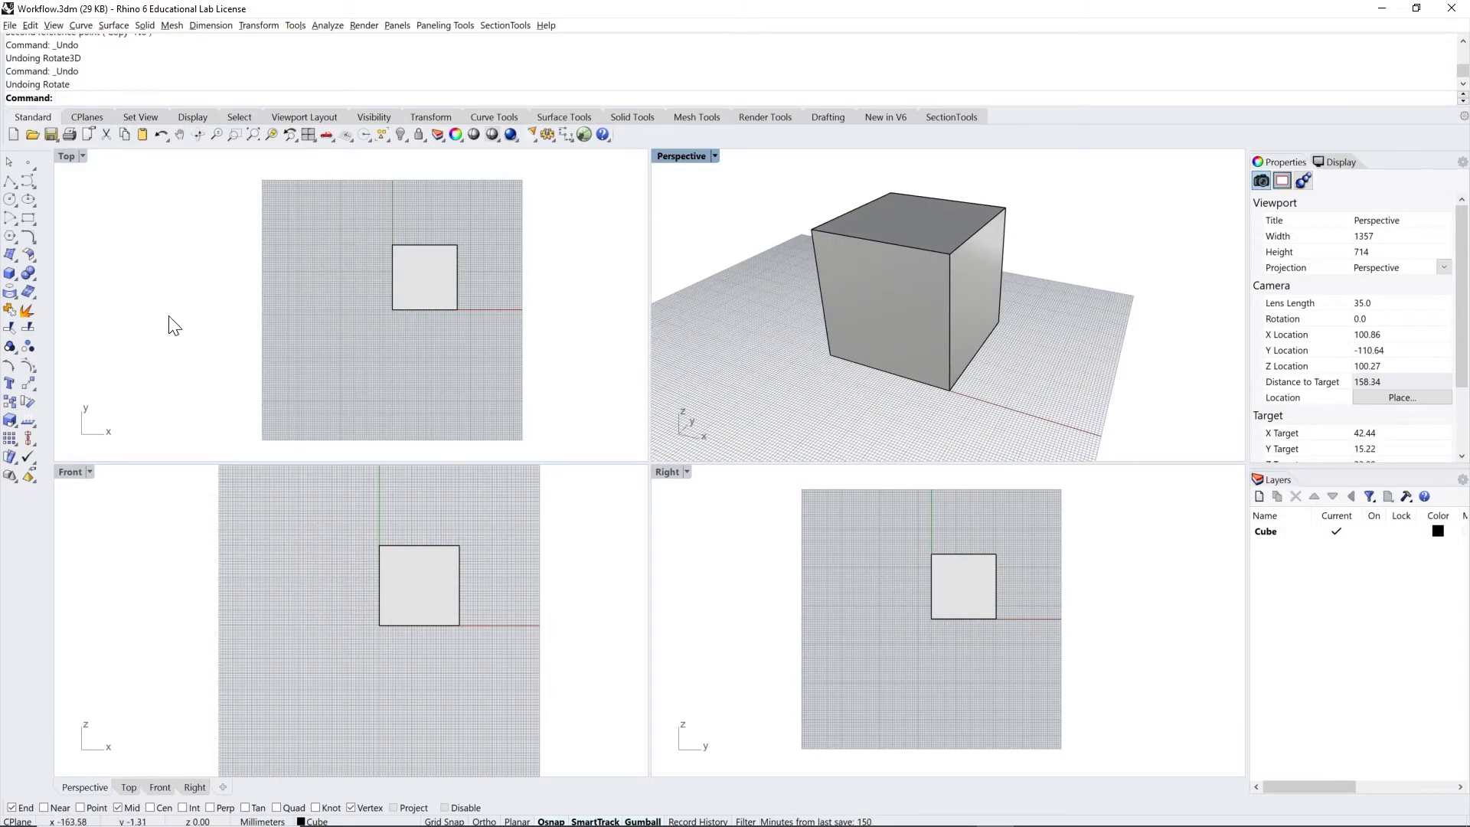
# Step: Use Rotate3D on the cube about the diagonal from its origin corner to the opposite top corner, picking the first reference point with ortho constraint
pyautogui.rightClick(26, 398)
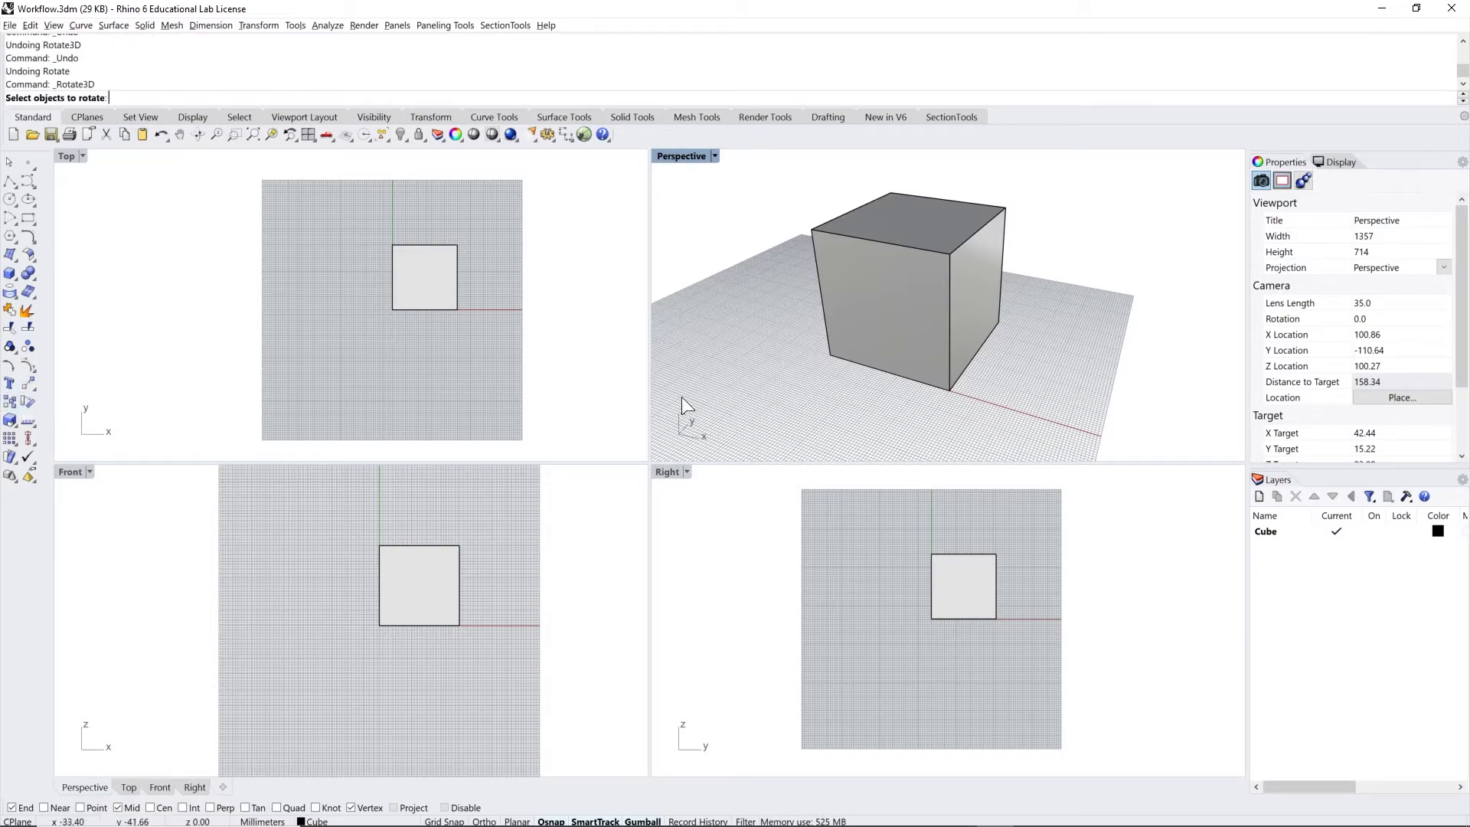
pyautogui.click(870, 341)
pyautogui.press('Return')
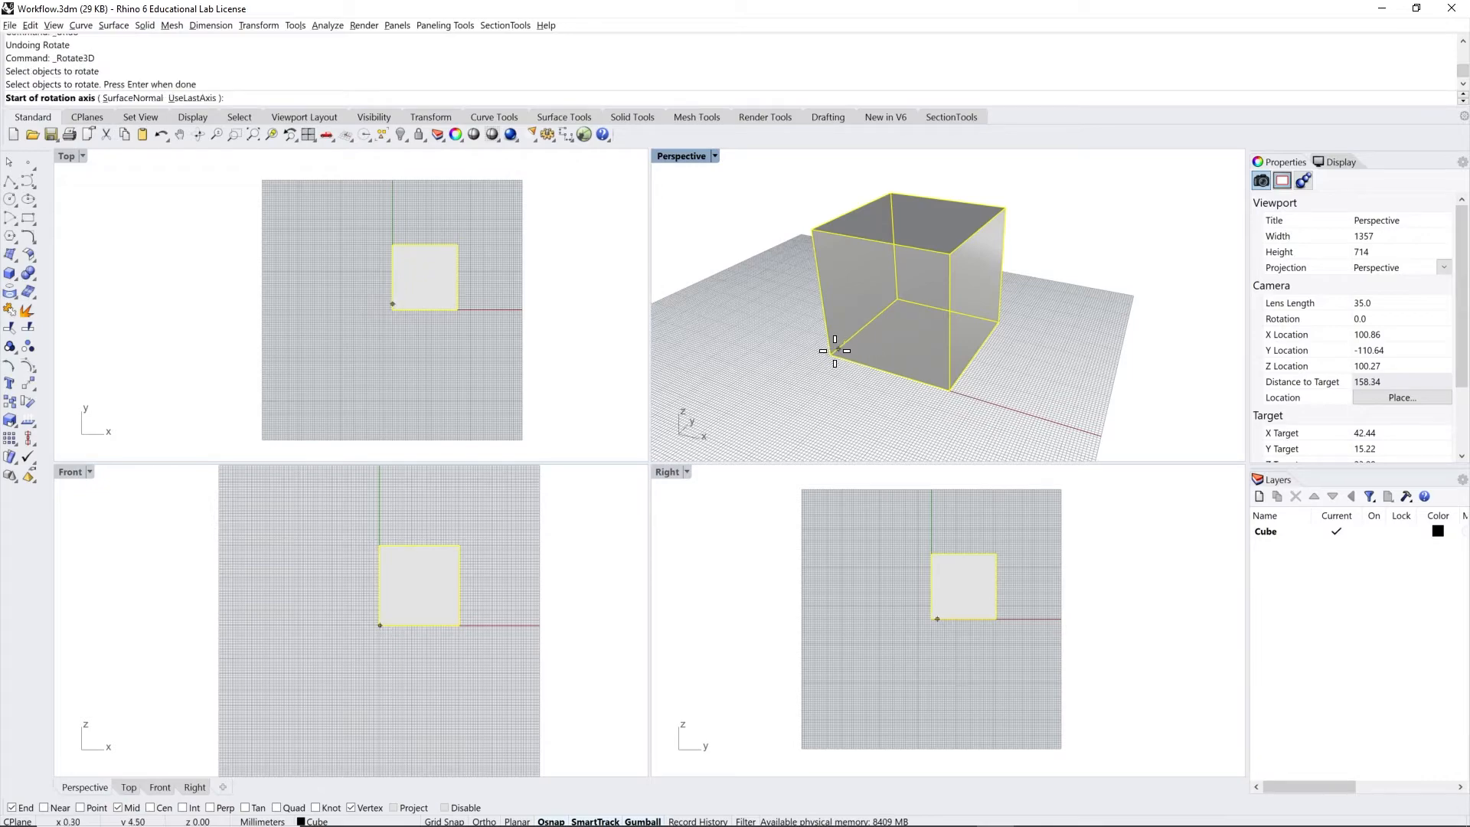
pyautogui.click(834, 350)
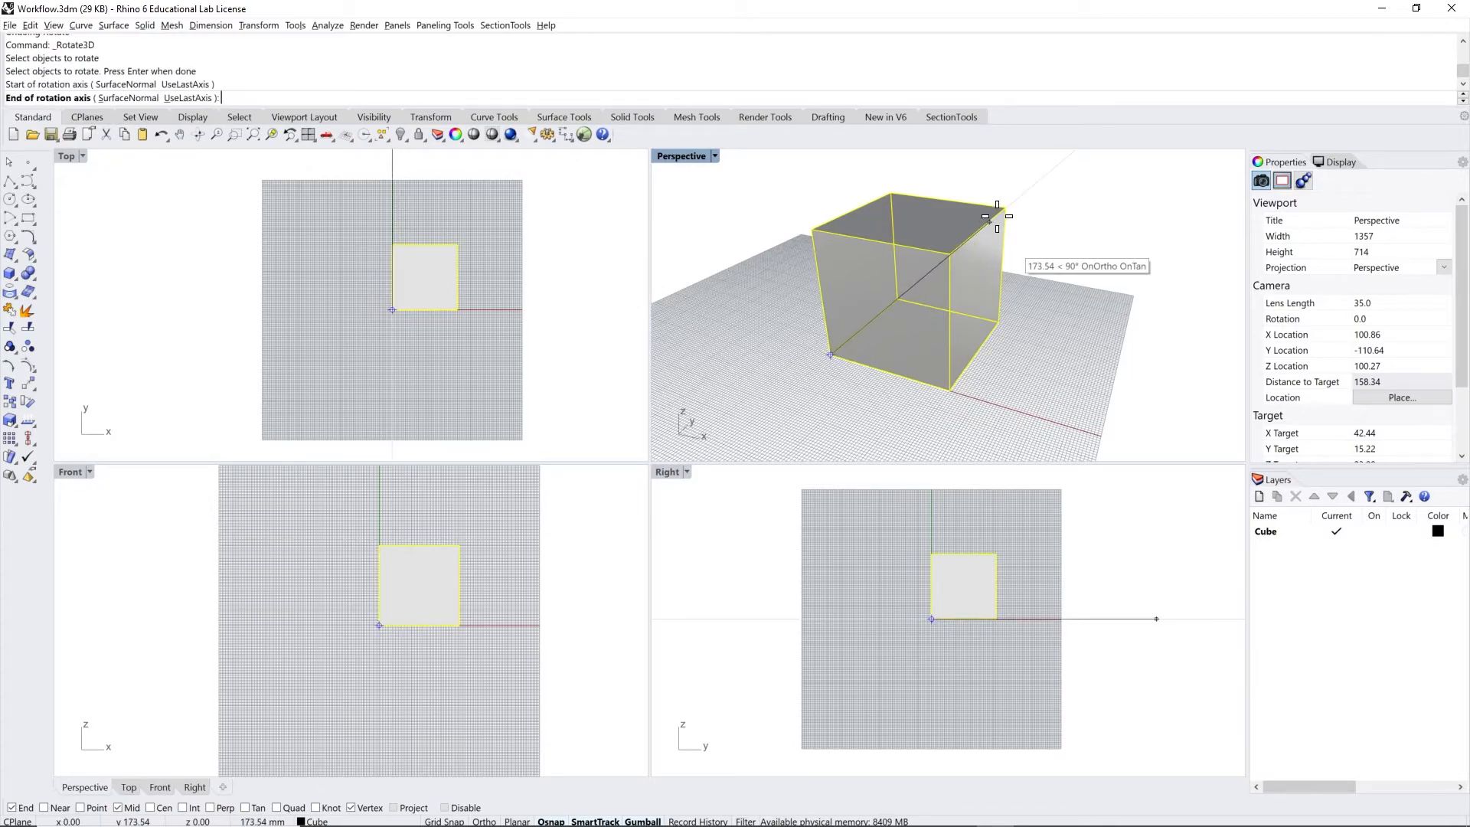
pyautogui.moveTo(1005, 209); pyautogui.dragTo(1031, 212, button='right')
pyautogui.click(1030, 212)
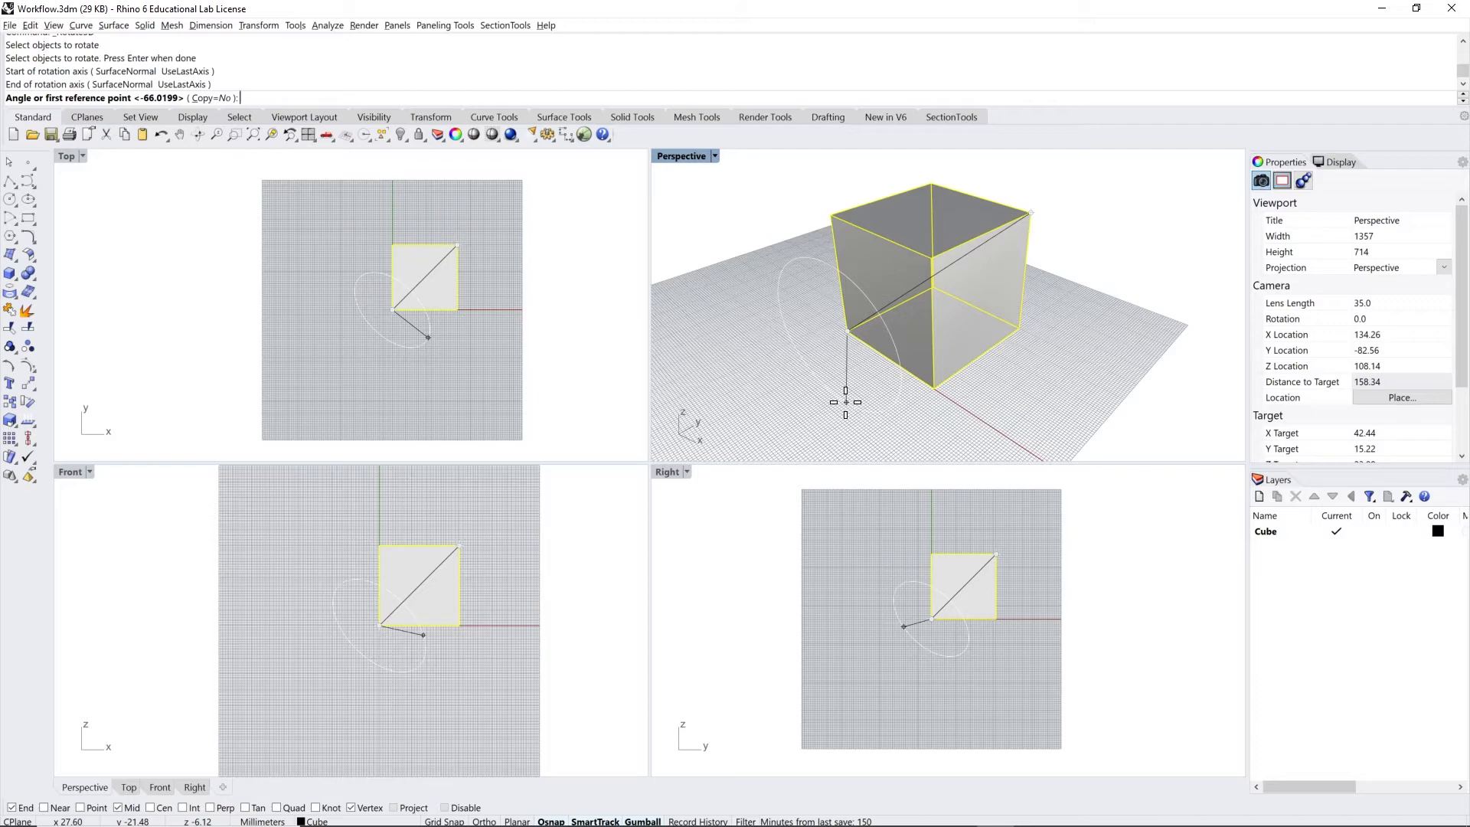
pyautogui.press('shift')
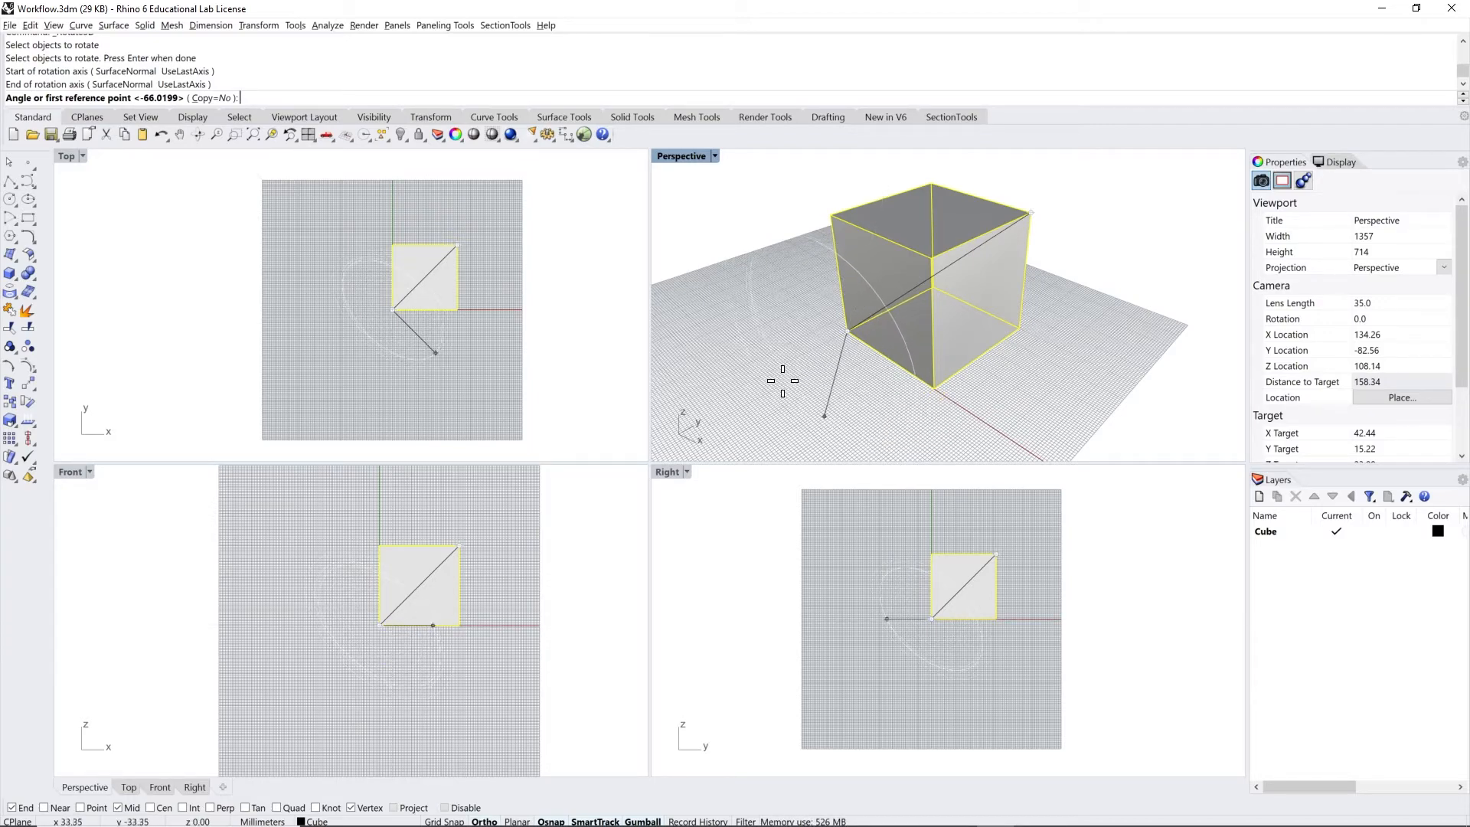
pyautogui.click(800, 410)
pyautogui.scroll(-2, 800, 409)
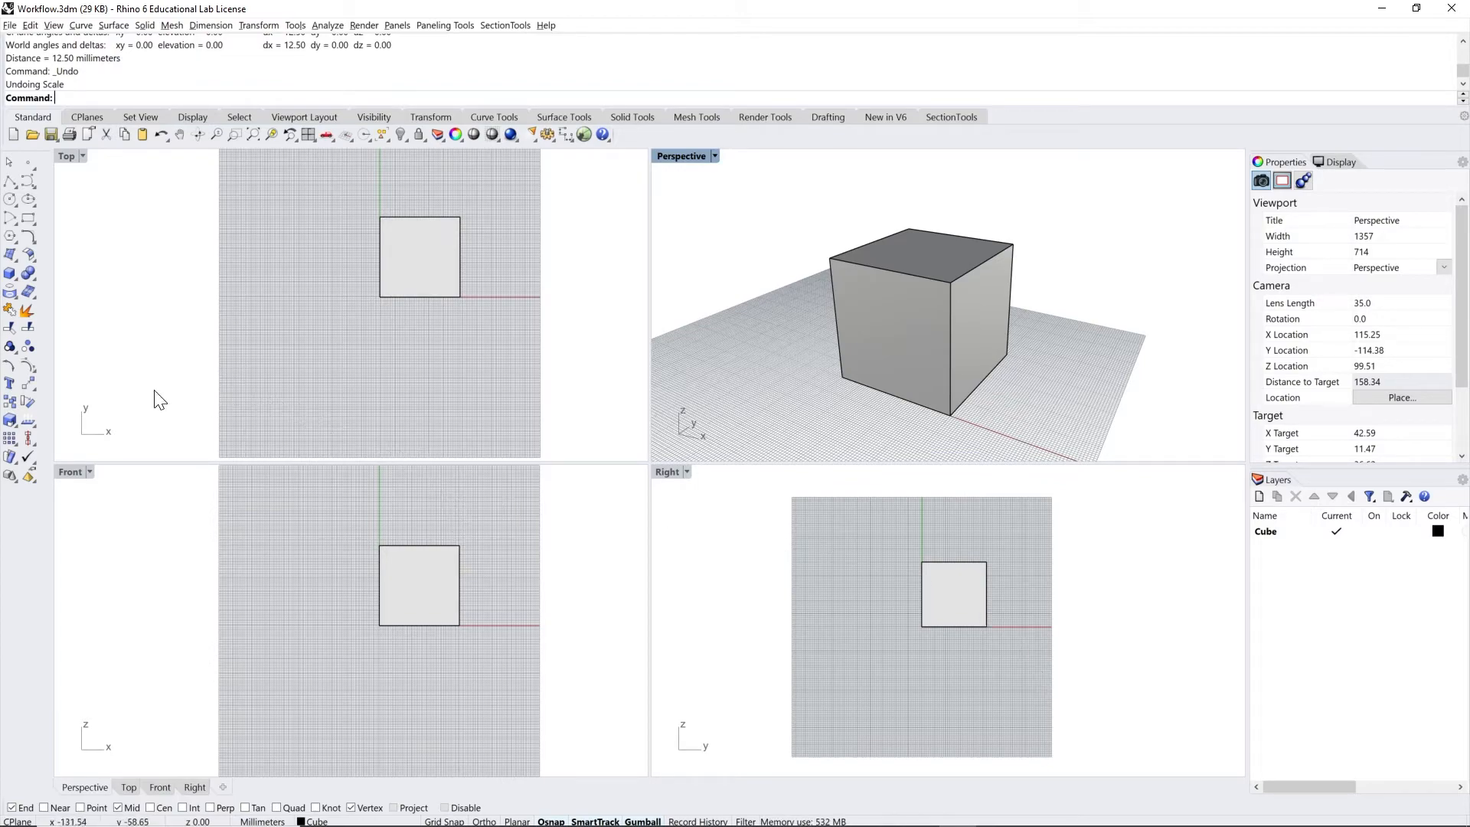
# Step: Scale the cube in one direction along the X axis with Scale1D, from its origin corner to a length of 25 mm
pyautogui.click(17, 428)
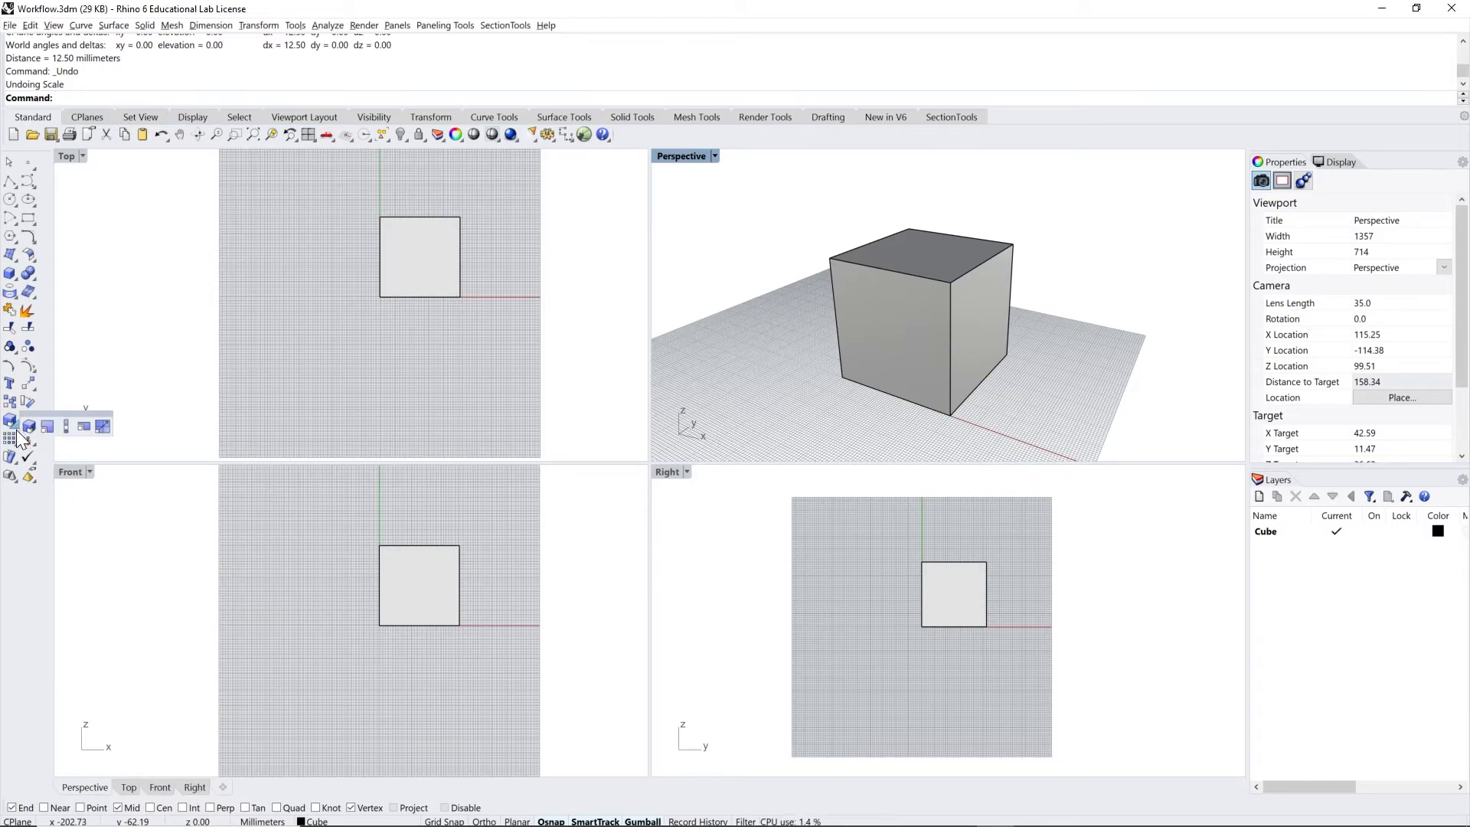
pyautogui.click(68, 425)
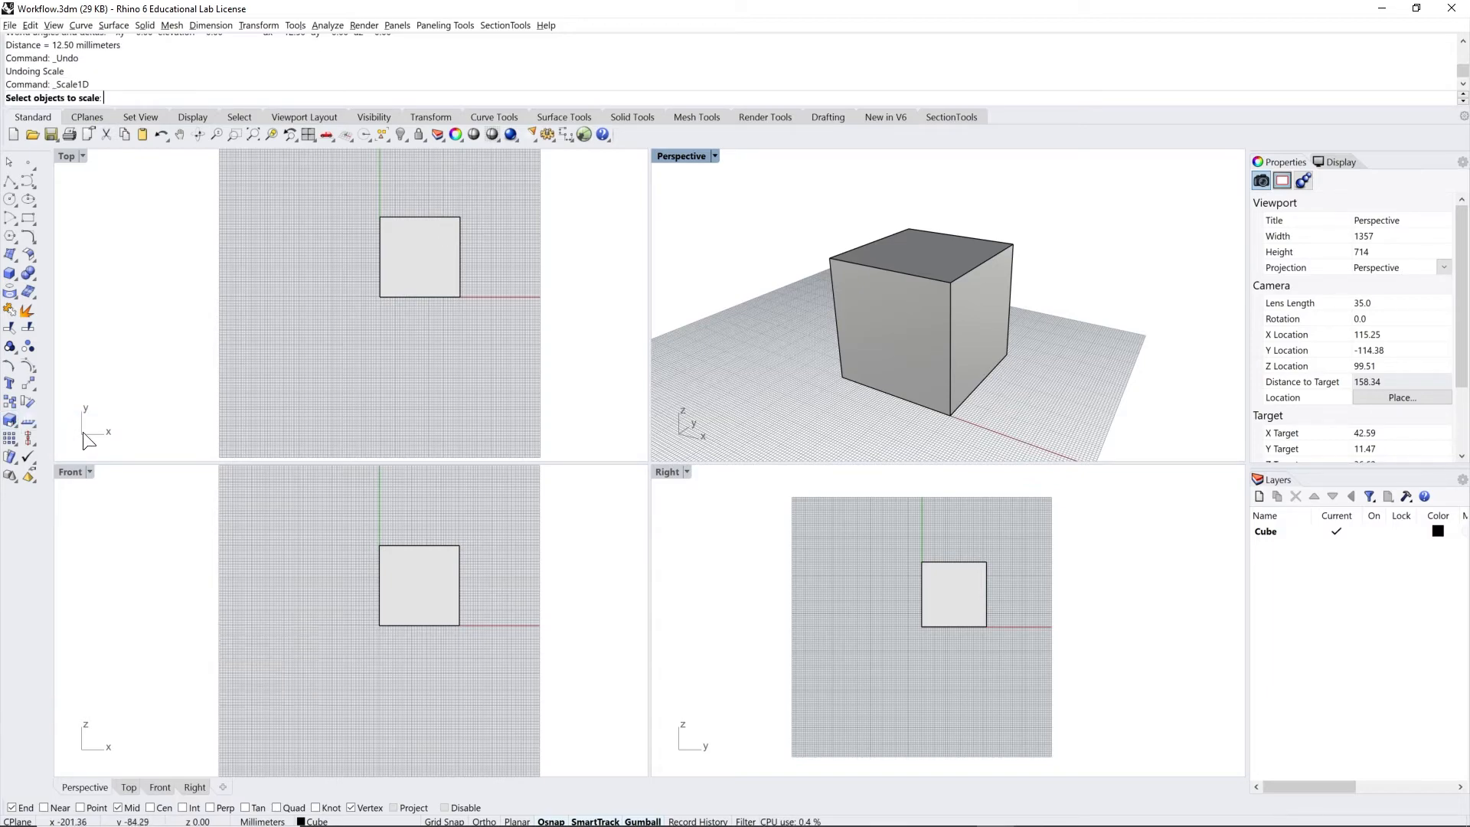
pyautogui.click(924, 343)
pyautogui.press('Return')
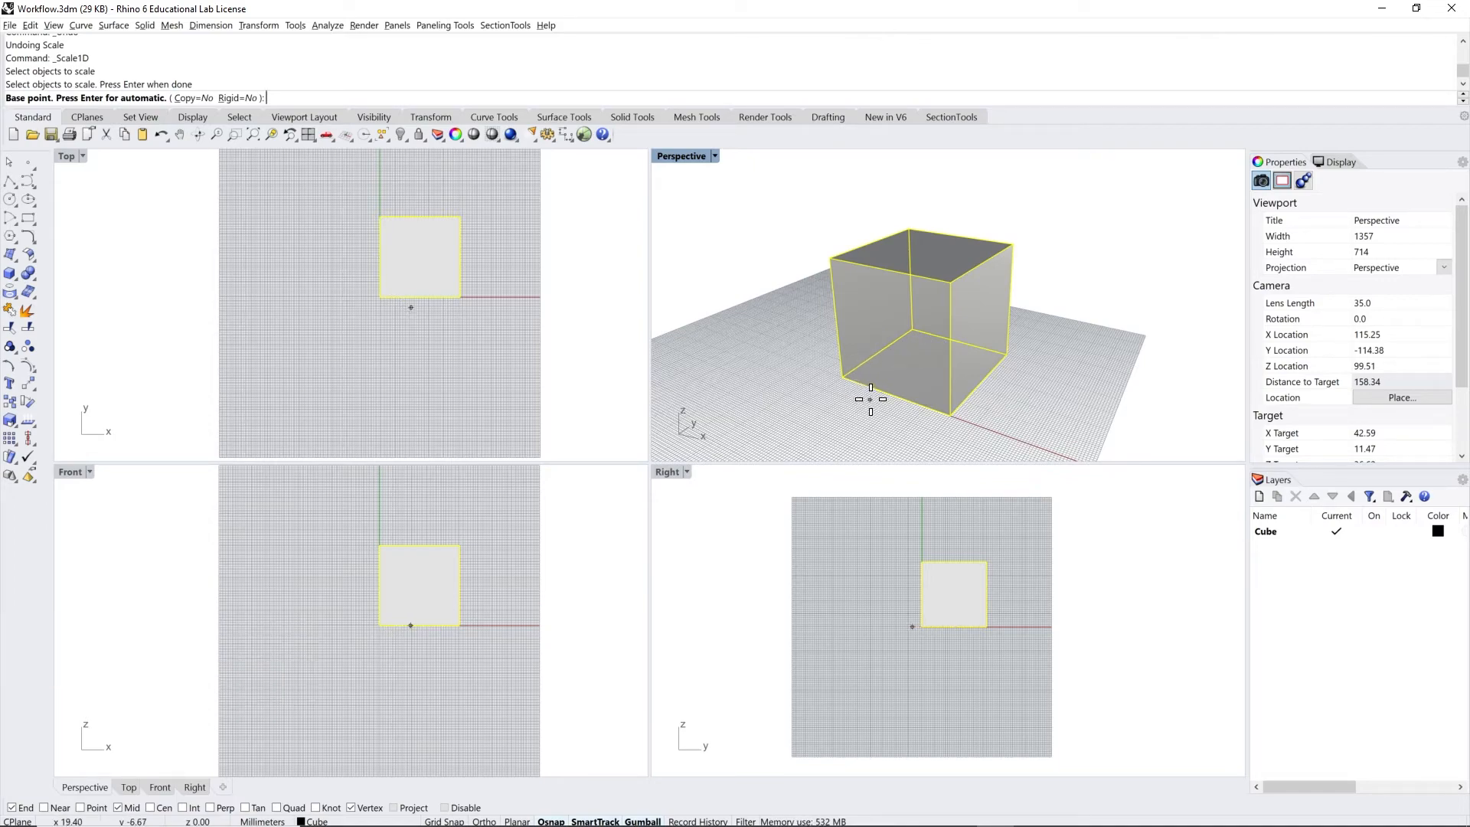
pyautogui.click(844, 379)
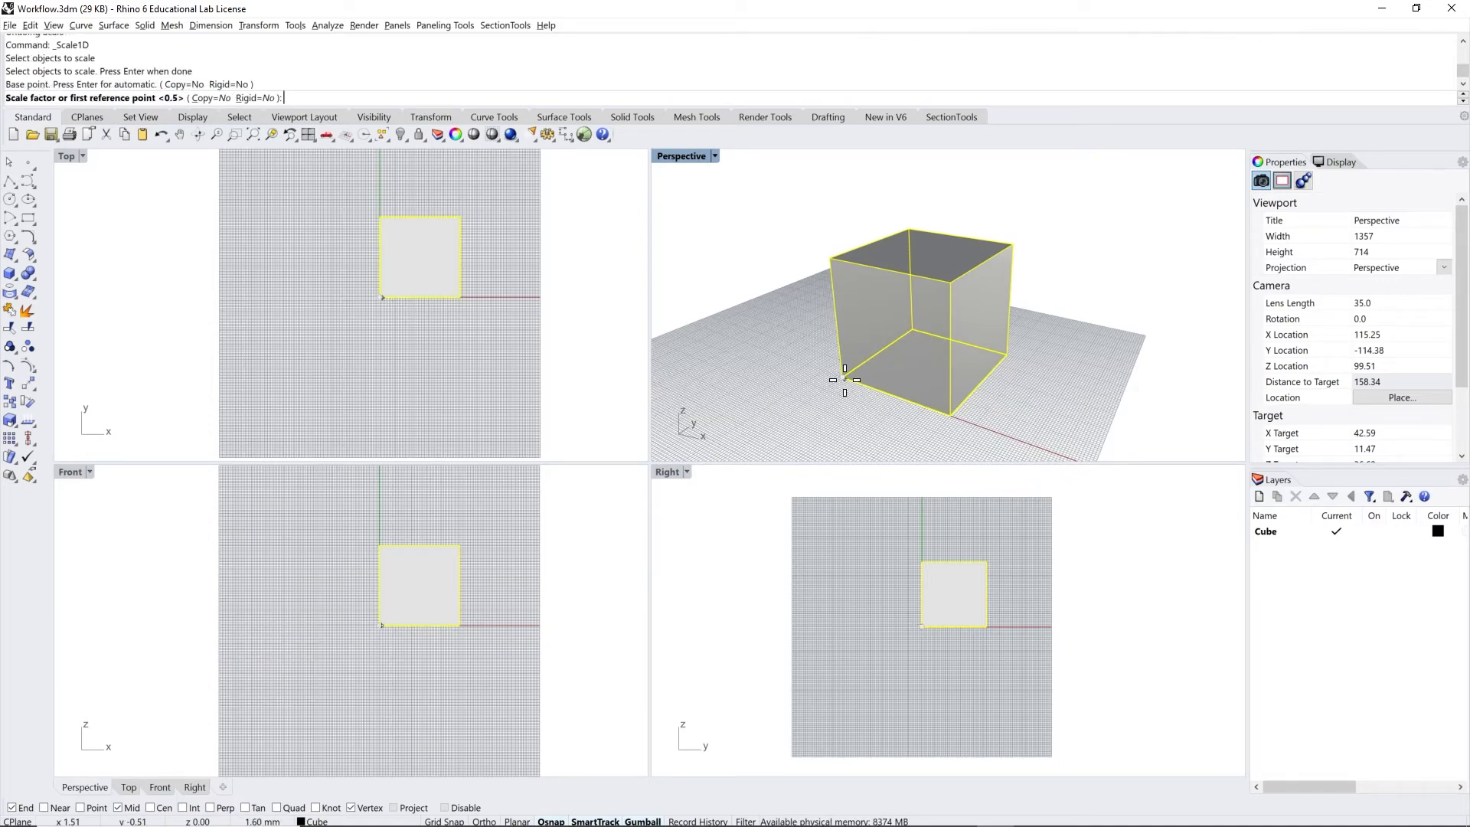
pyautogui.moveTo(911, 420); pyautogui.dragTo(953, 419, button='right')
pyautogui.click(962, 414)
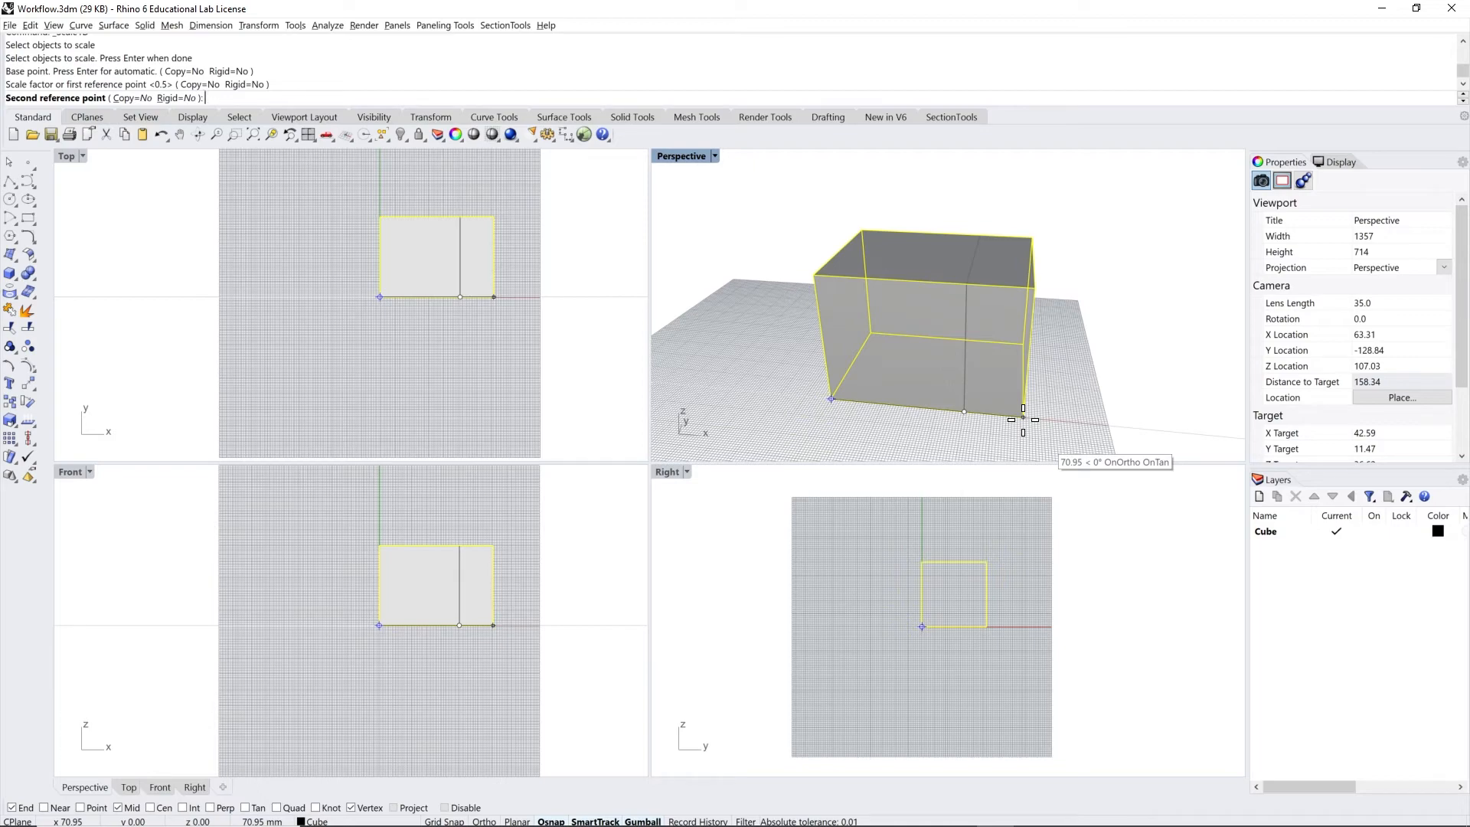
pyautogui.write('25')
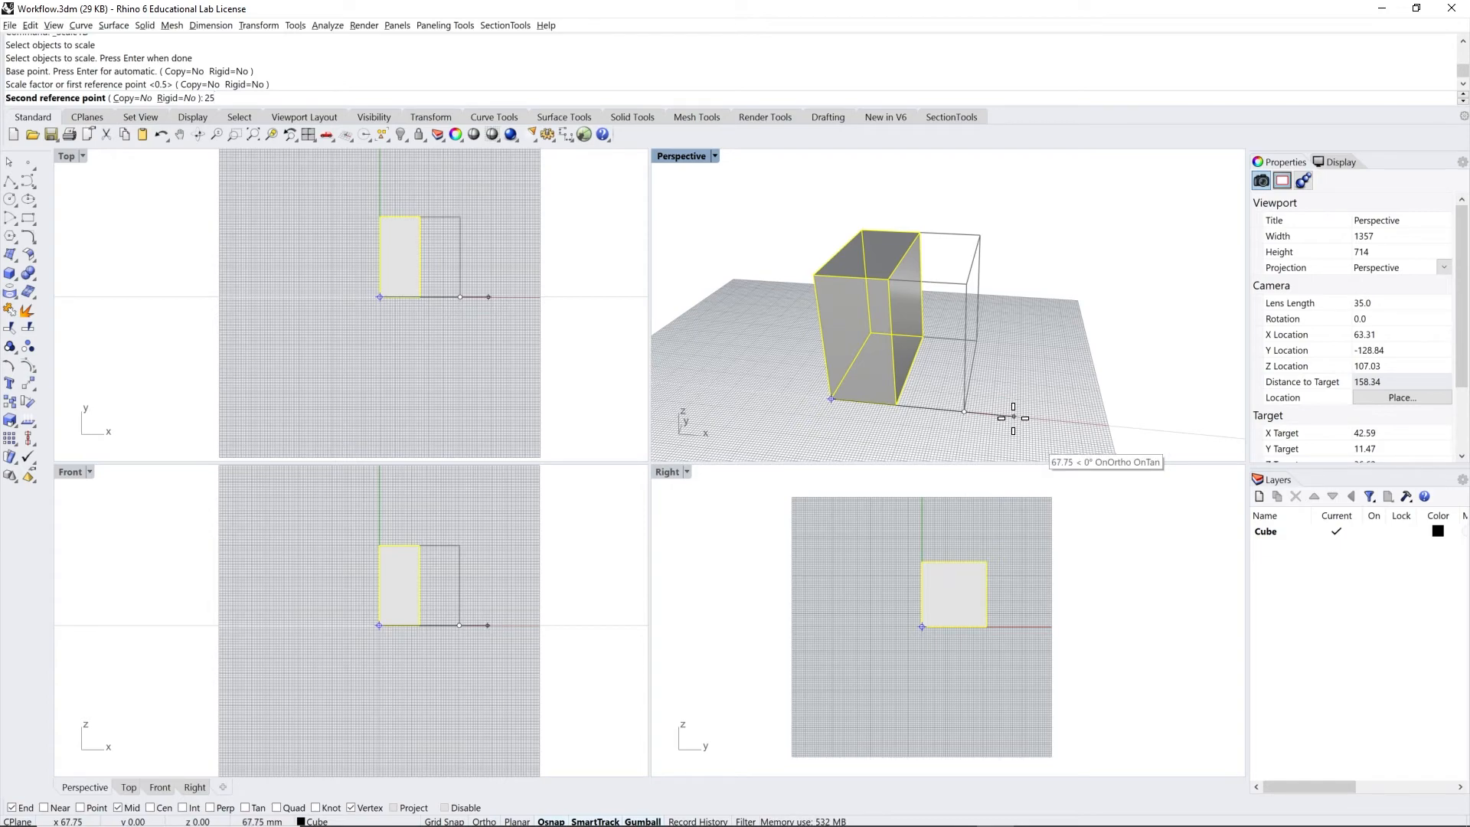
pyautogui.press('Return')
pyautogui.moveTo(1013, 418); pyautogui.dragTo(834, 416, button='right')
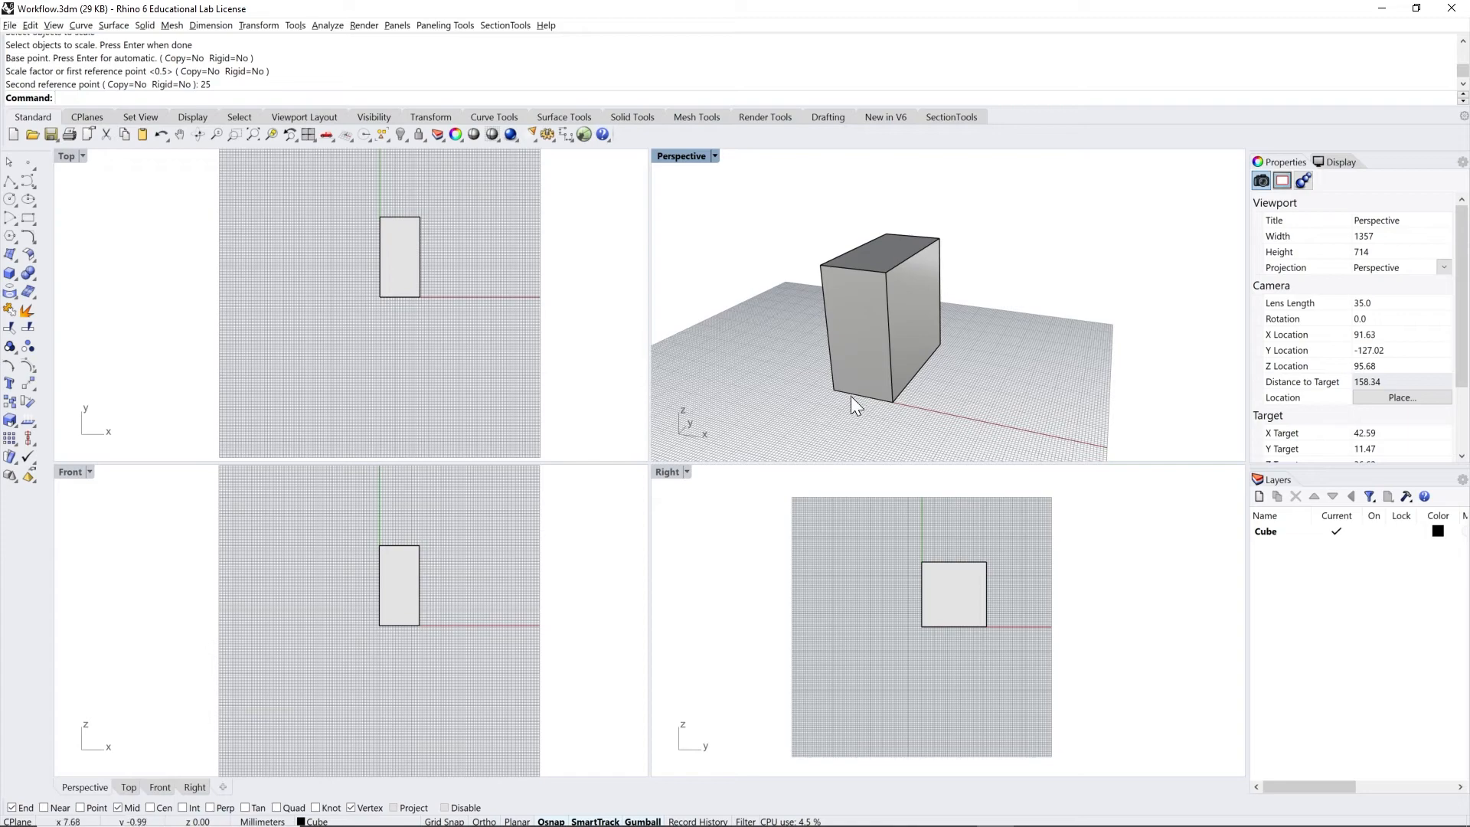
# Step: Undo the one-directional scaling of the cube
pyautogui.hotkey('ctrl', 'z')
pyautogui.click(934, 435)
pyautogui.moveTo(866, 437); pyautogui.dragTo(904, 420, button='right')
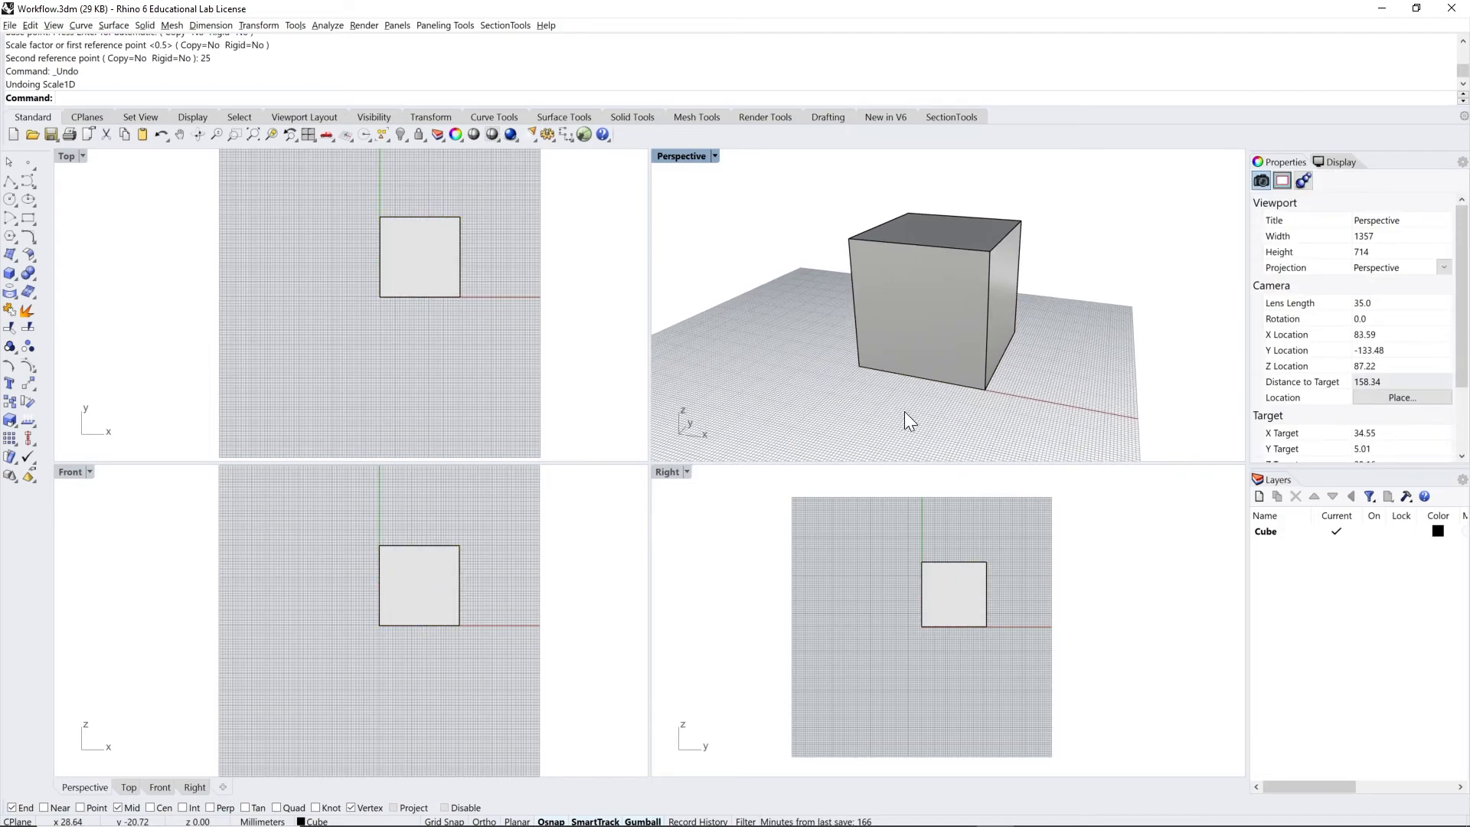
# Step: Scale the cube in two directions with Scale2D from its corner at the origin, using a factor of 1.5
pyautogui.click(17, 427)
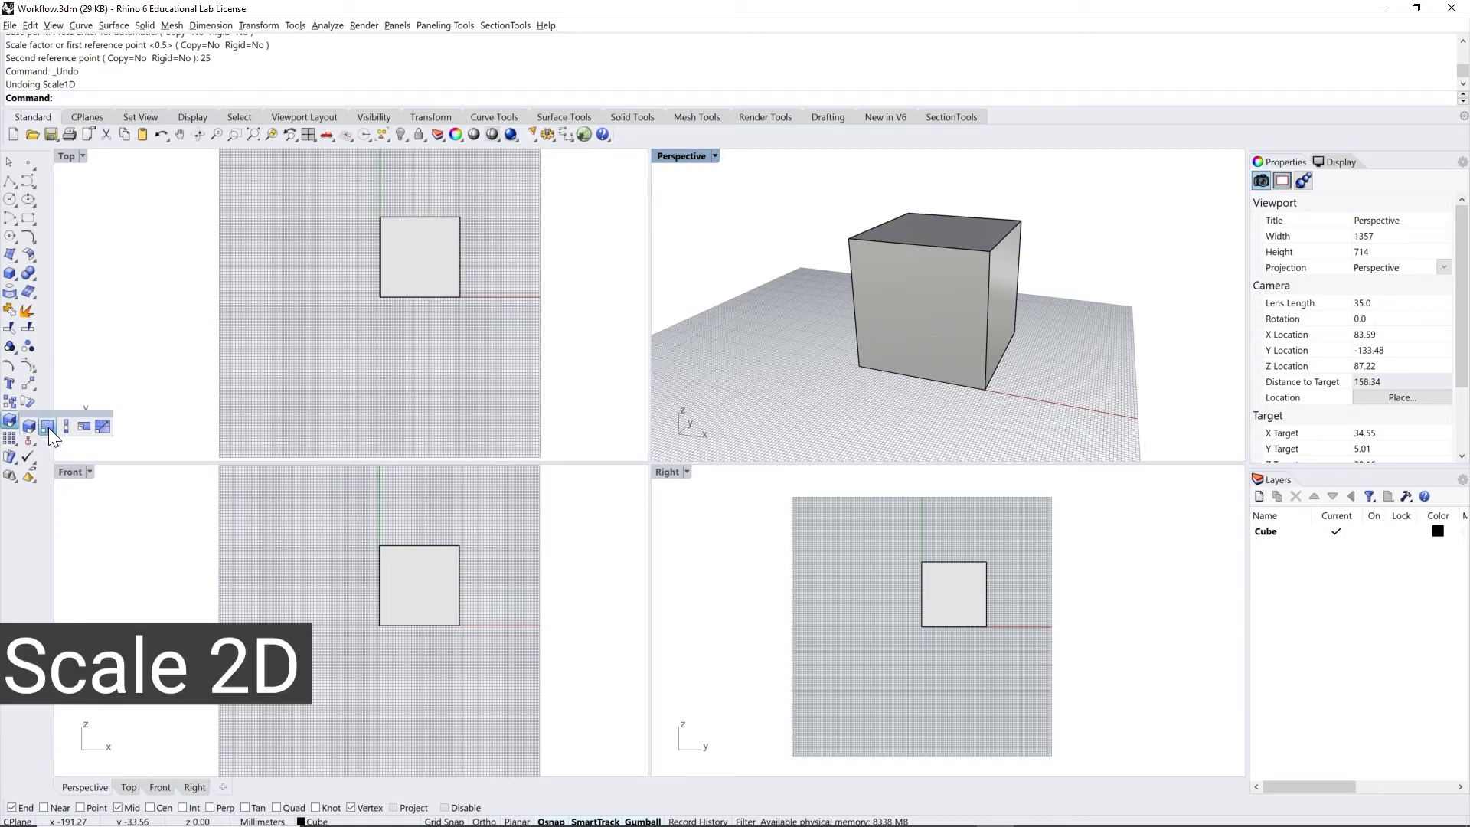
pyautogui.click(48, 427)
pyautogui.click(910, 321)
pyautogui.press('Return')
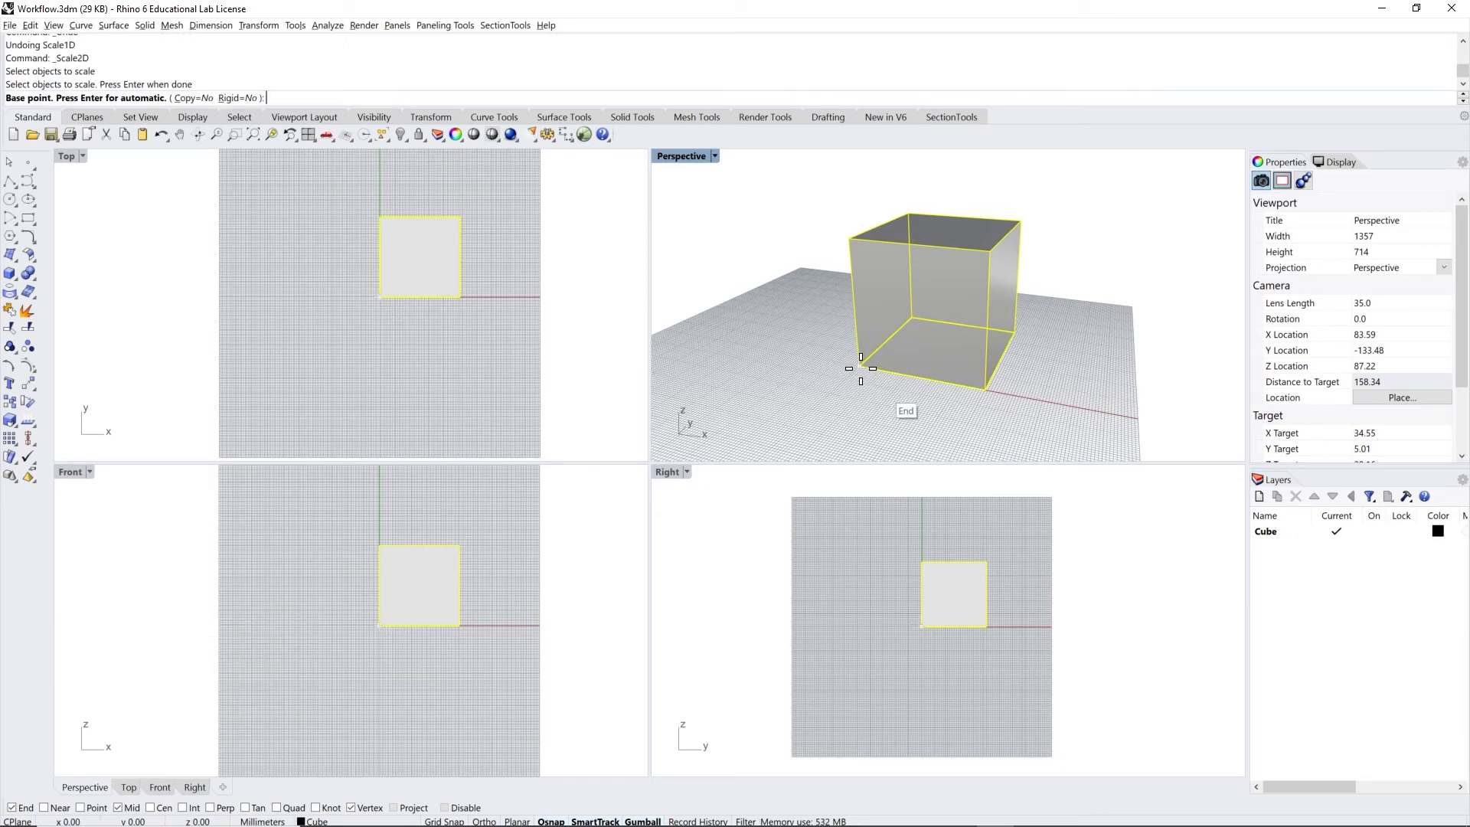
pyautogui.click(860, 368)
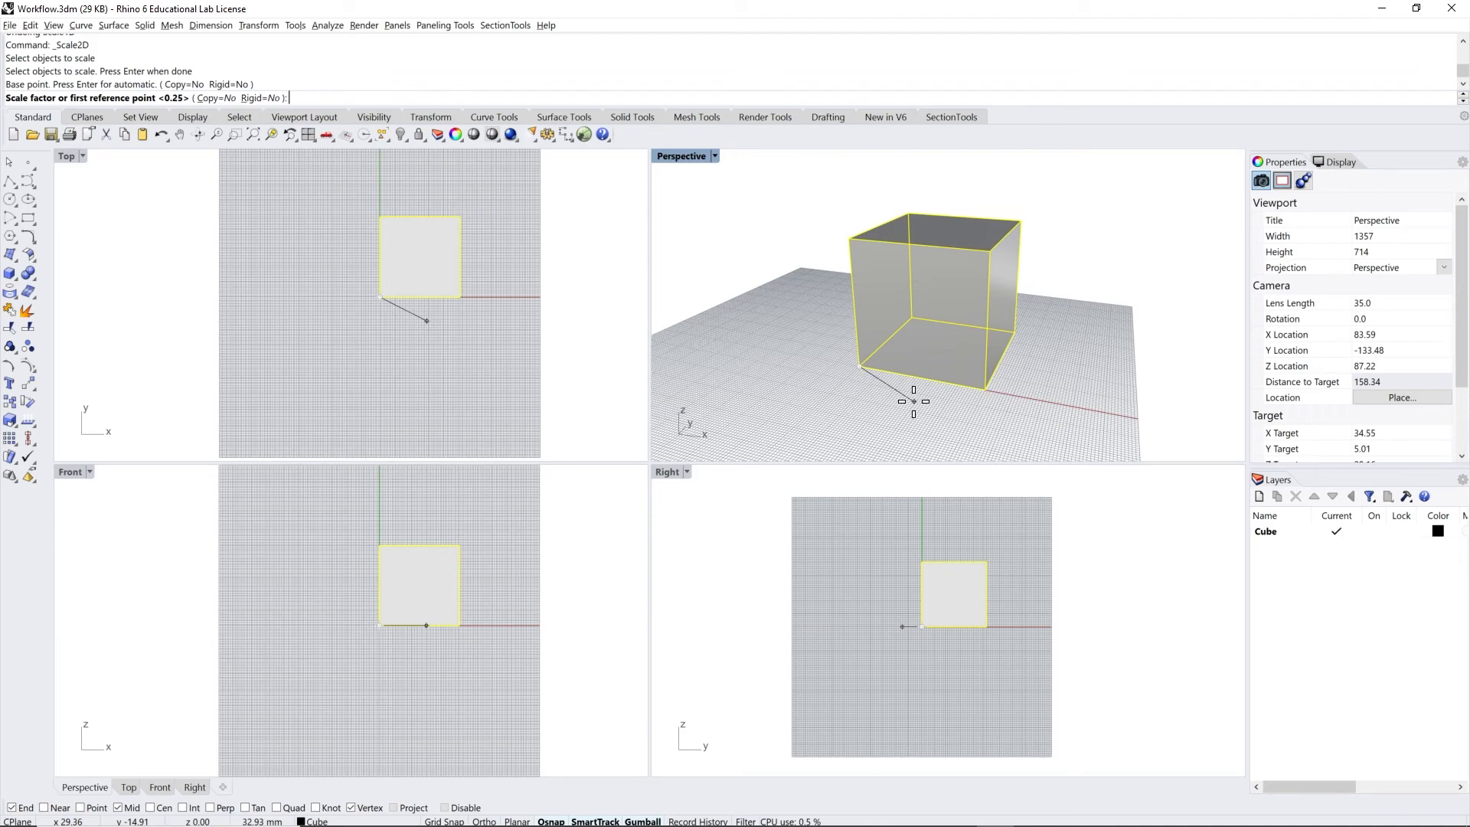
pyautogui.write('1.5')
pyautogui.press('Return')
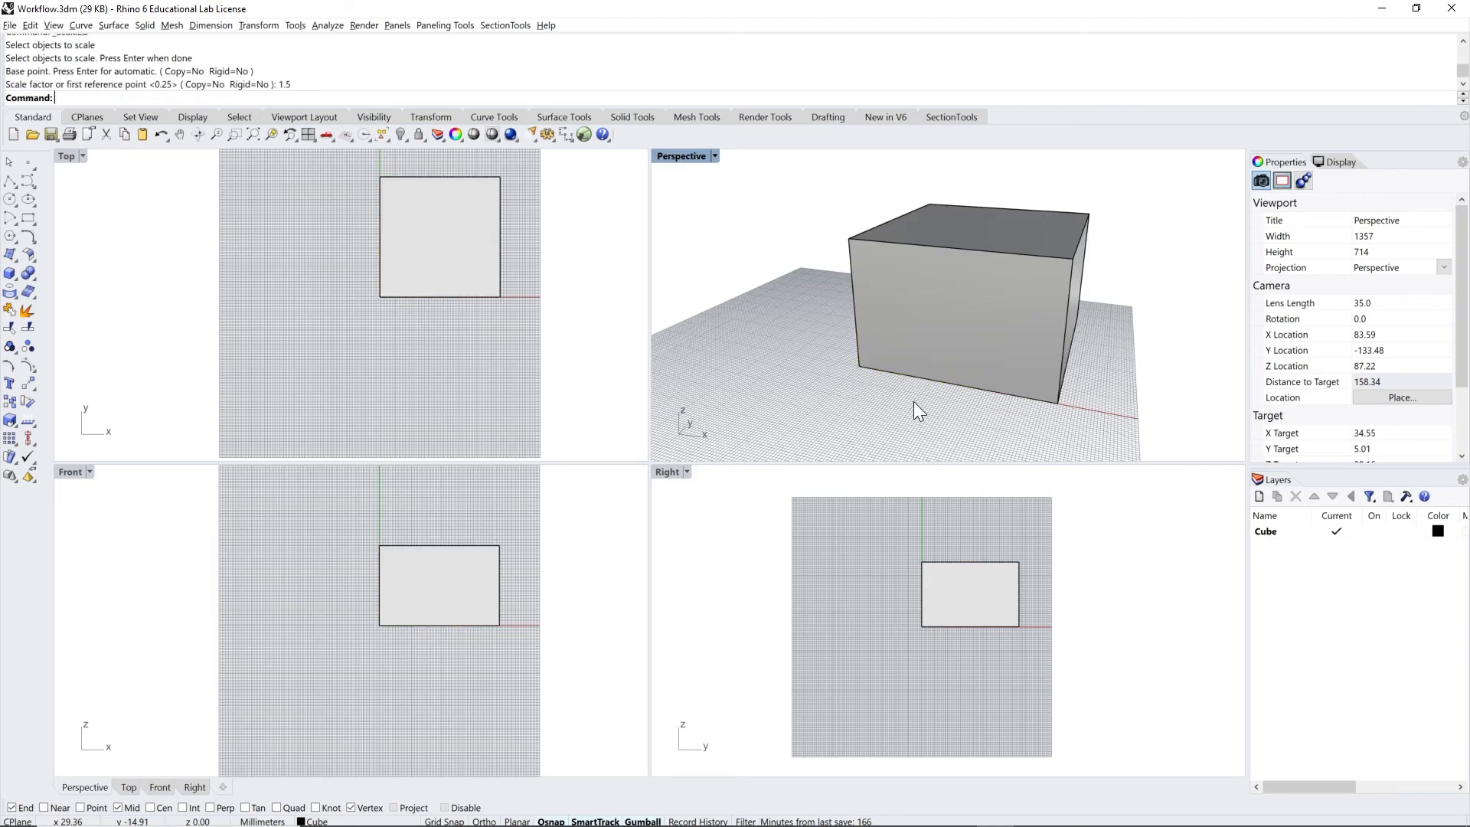
pyautogui.moveTo(984, 399); pyautogui.dragTo(886, 331, button='right')
pyautogui.moveTo(1043, 349); pyautogui.dragTo(959, 359, button='right')
pyautogui.scroll(3, 959, 360)
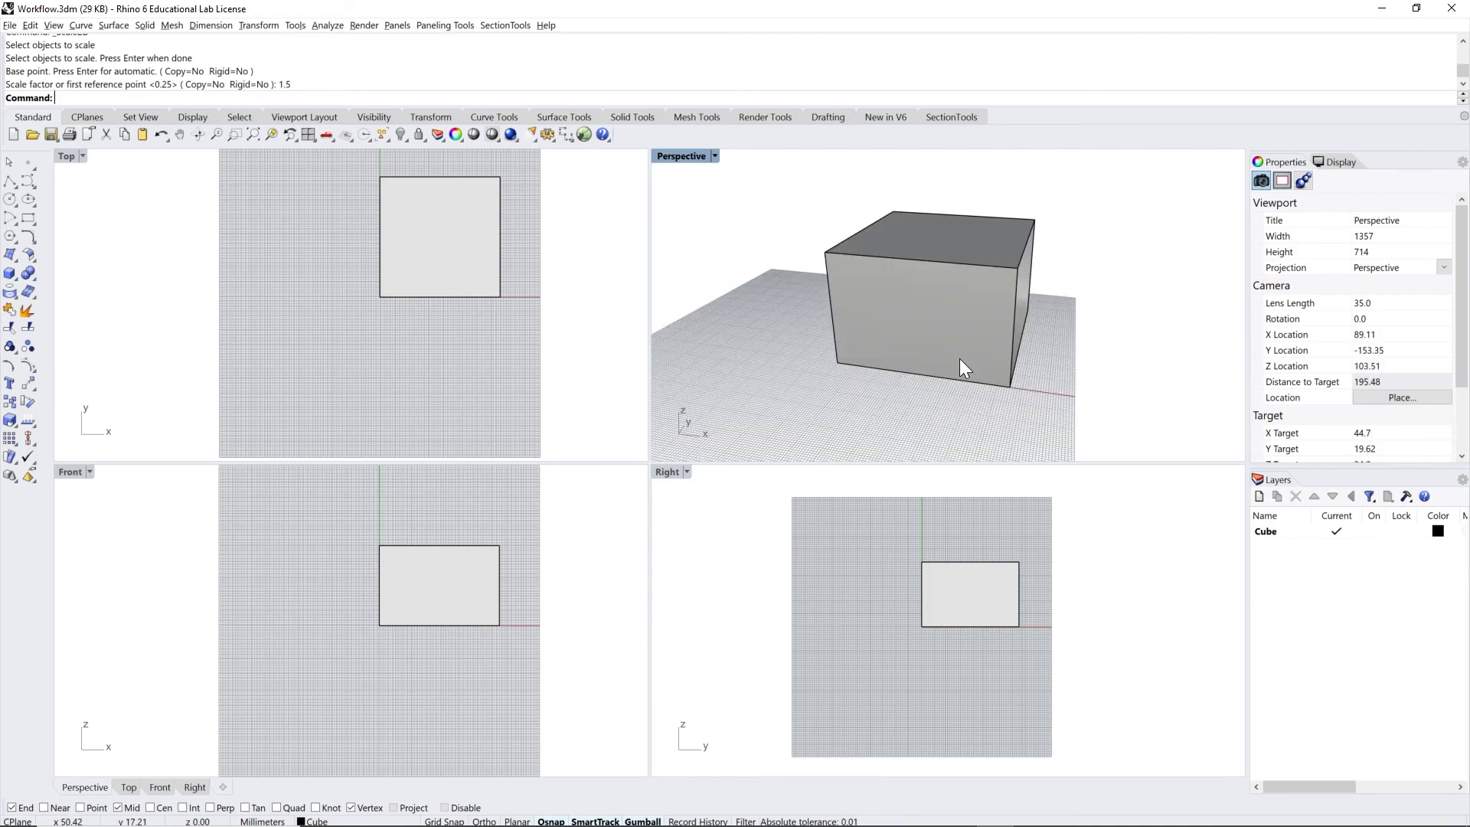
# Step: Undo the two-directional scaling of the cube
pyautogui.hotkey('ctrl', 'z')
pyautogui.click(953, 411)
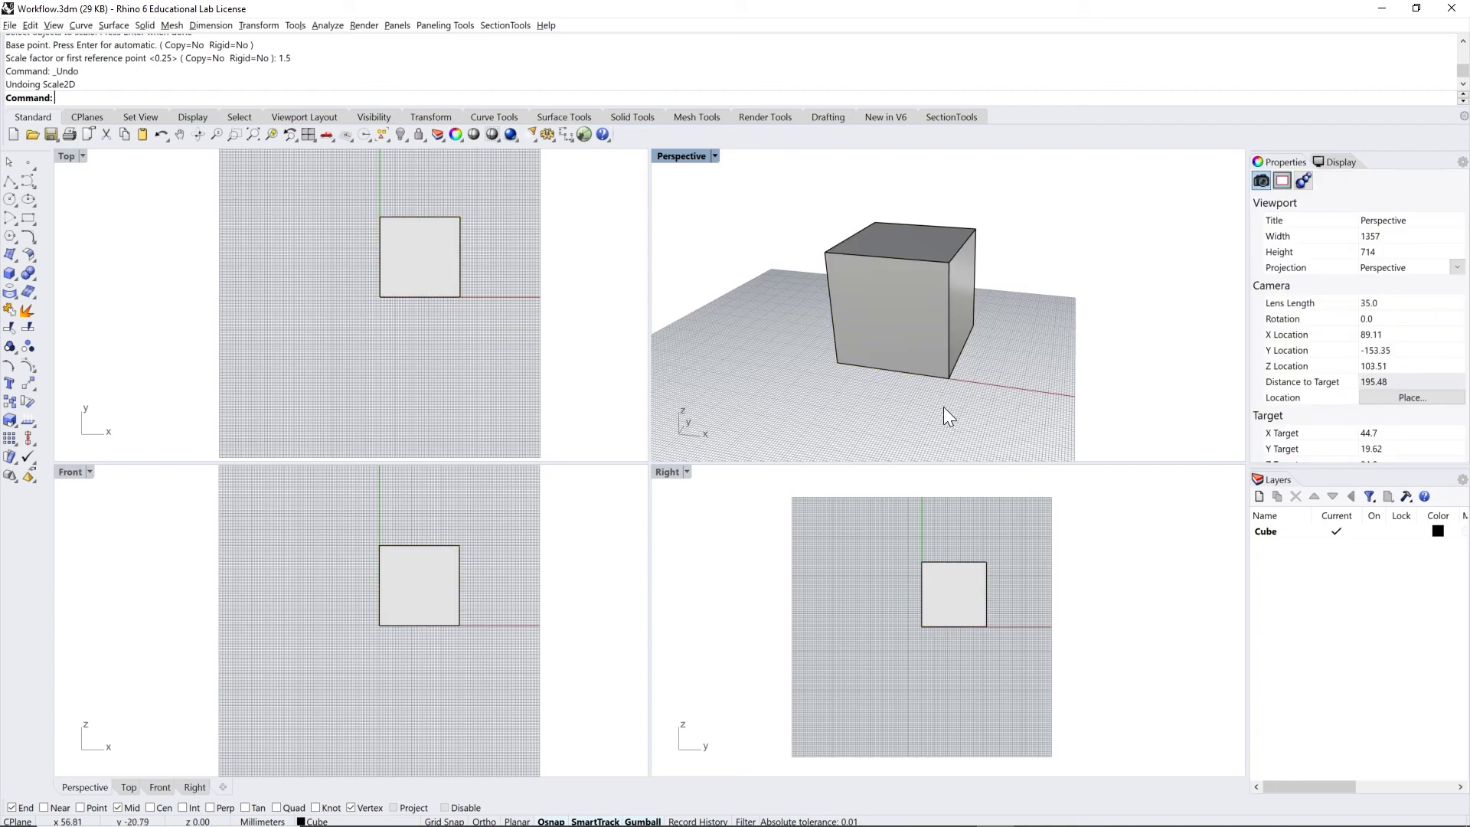
# Step: Scale the cube uniformly in all three directions from its corner at the origin by a factor of 2
pyautogui.click(13, 423)
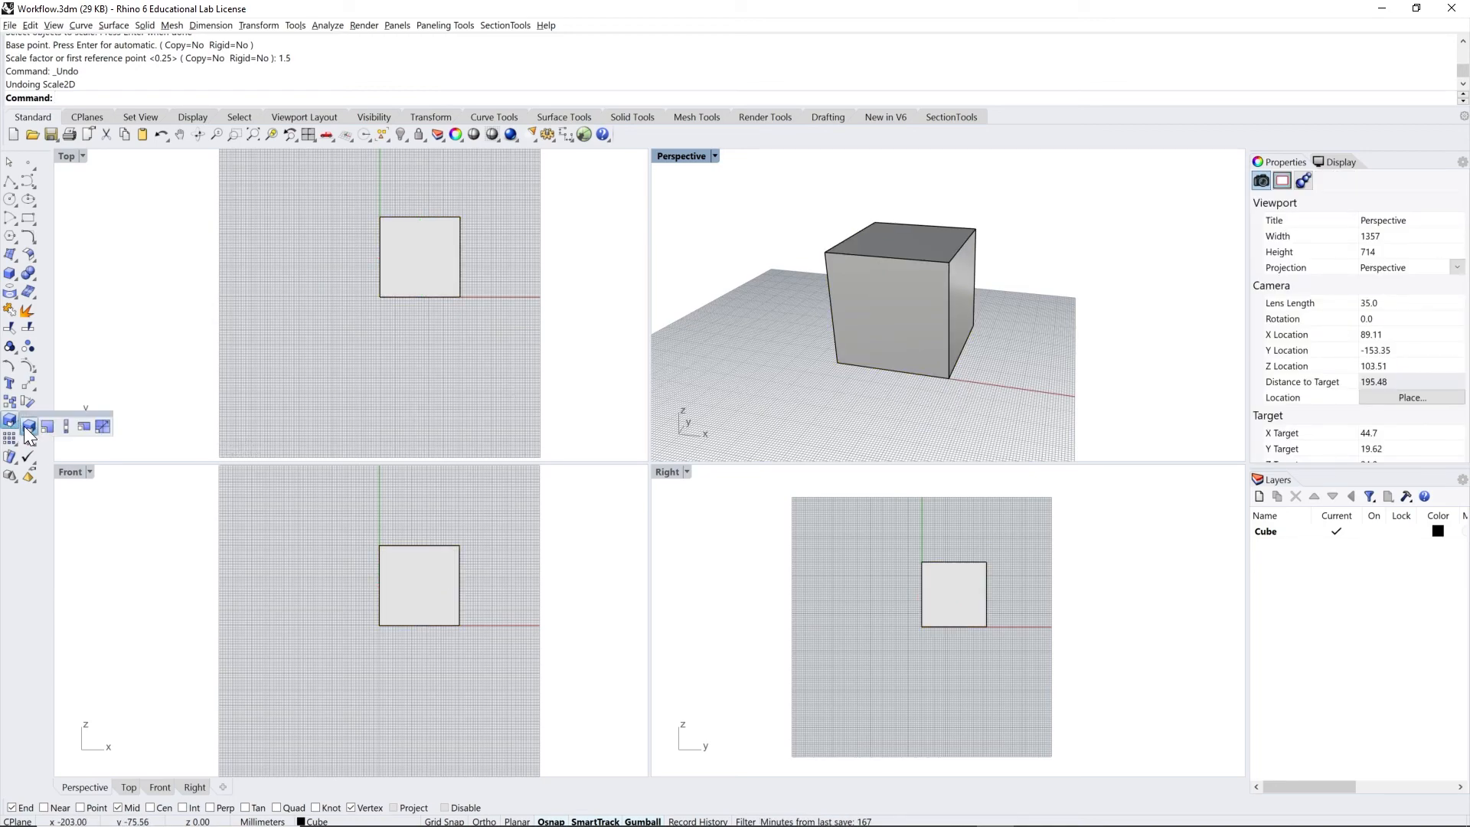
pyautogui.click(26, 426)
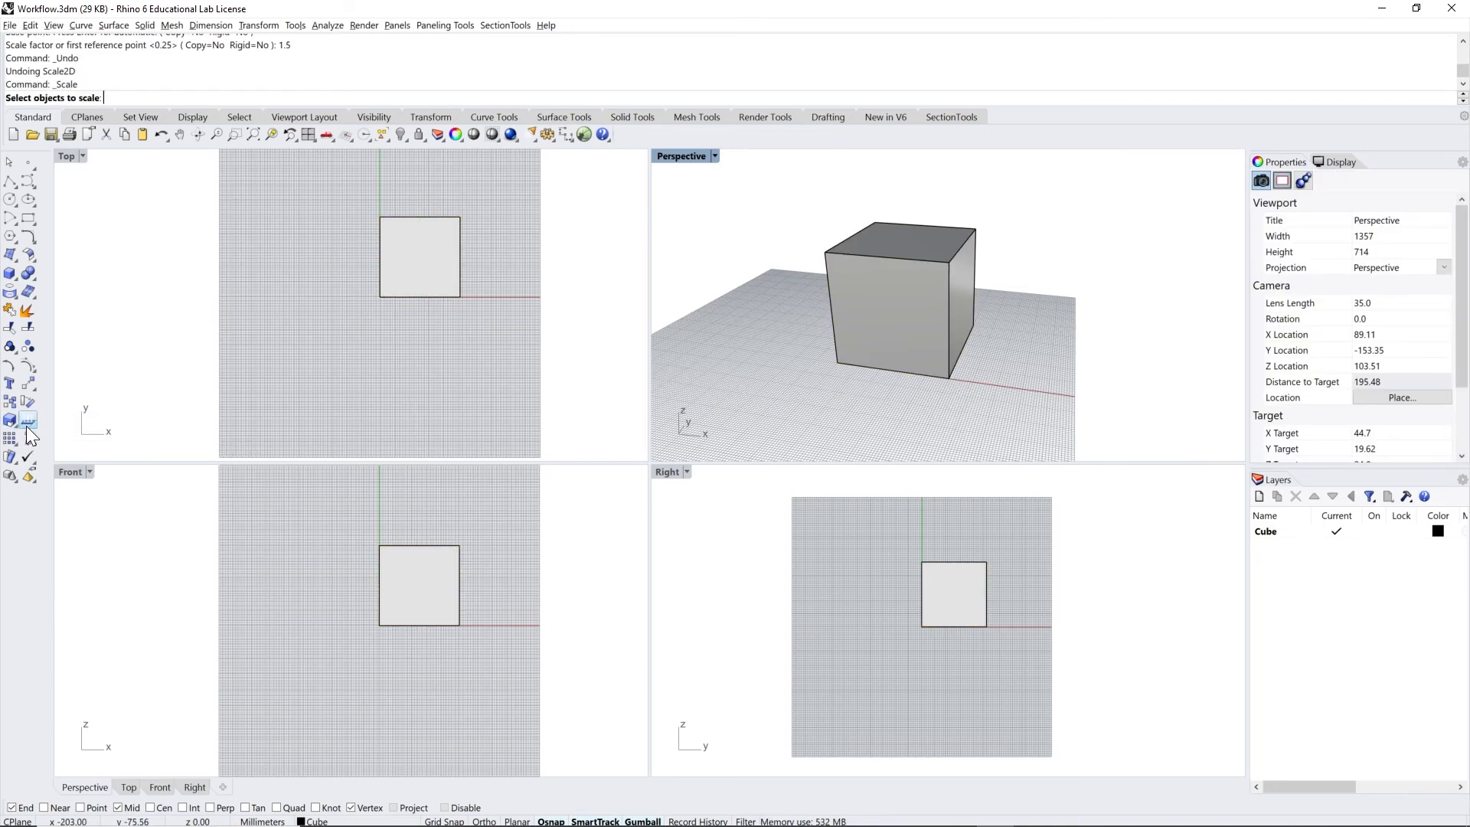
pyautogui.click(926, 342)
pyautogui.press('Return')
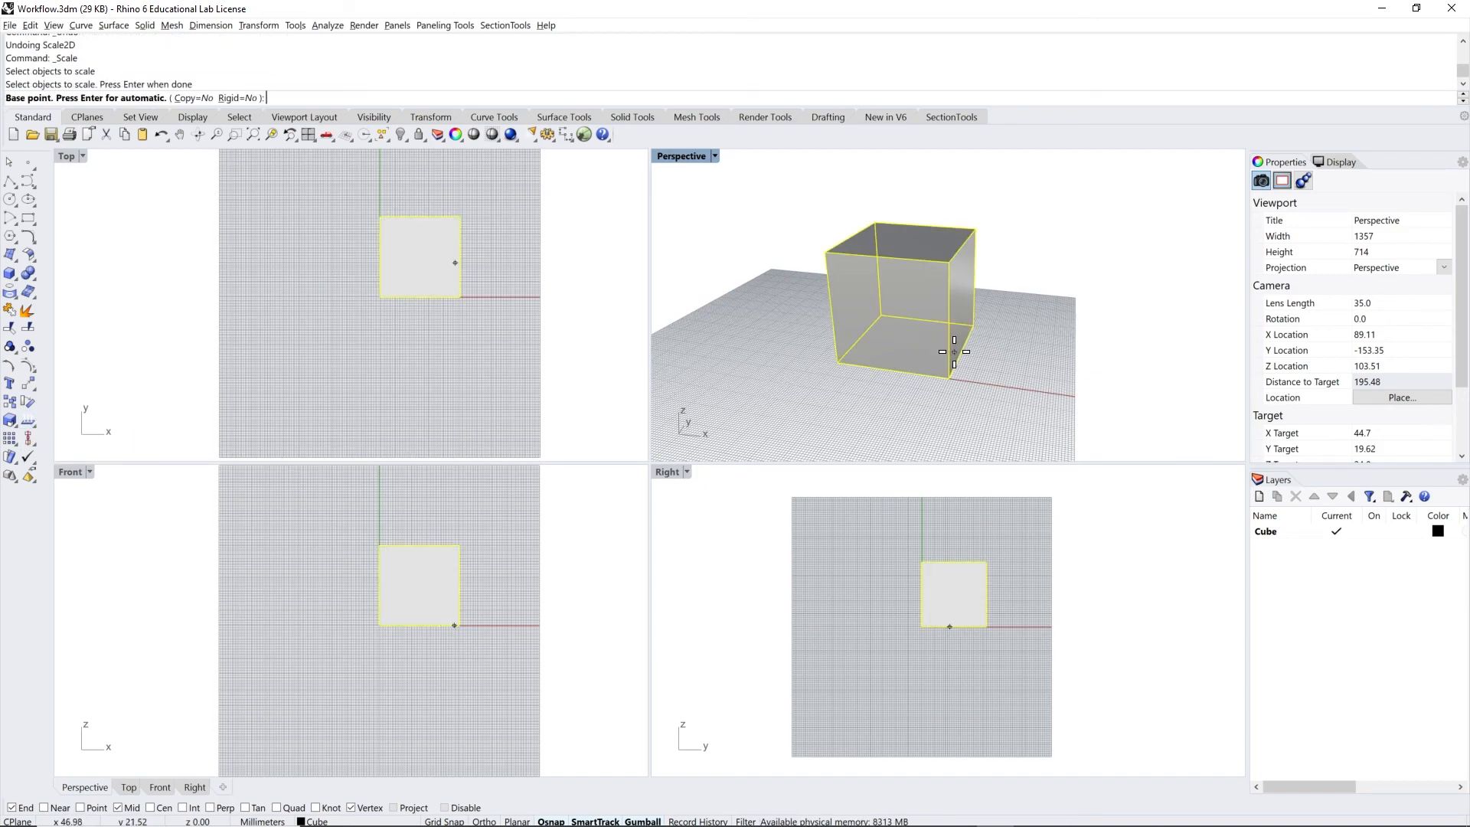
pyautogui.click(841, 364)
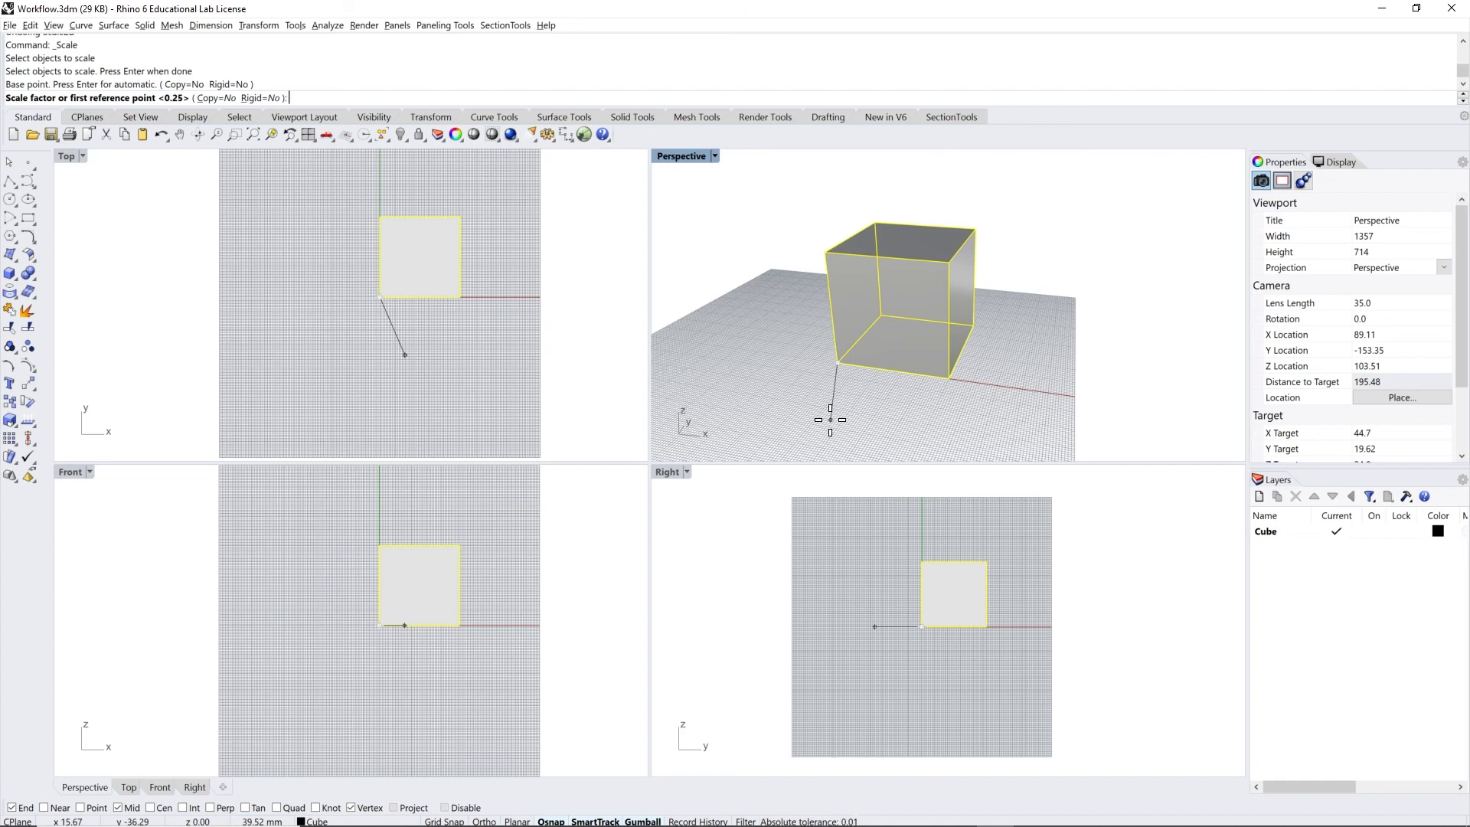
pyautogui.write('2')
pyautogui.press('Return')
pyautogui.scroll(-6, 916, 360)
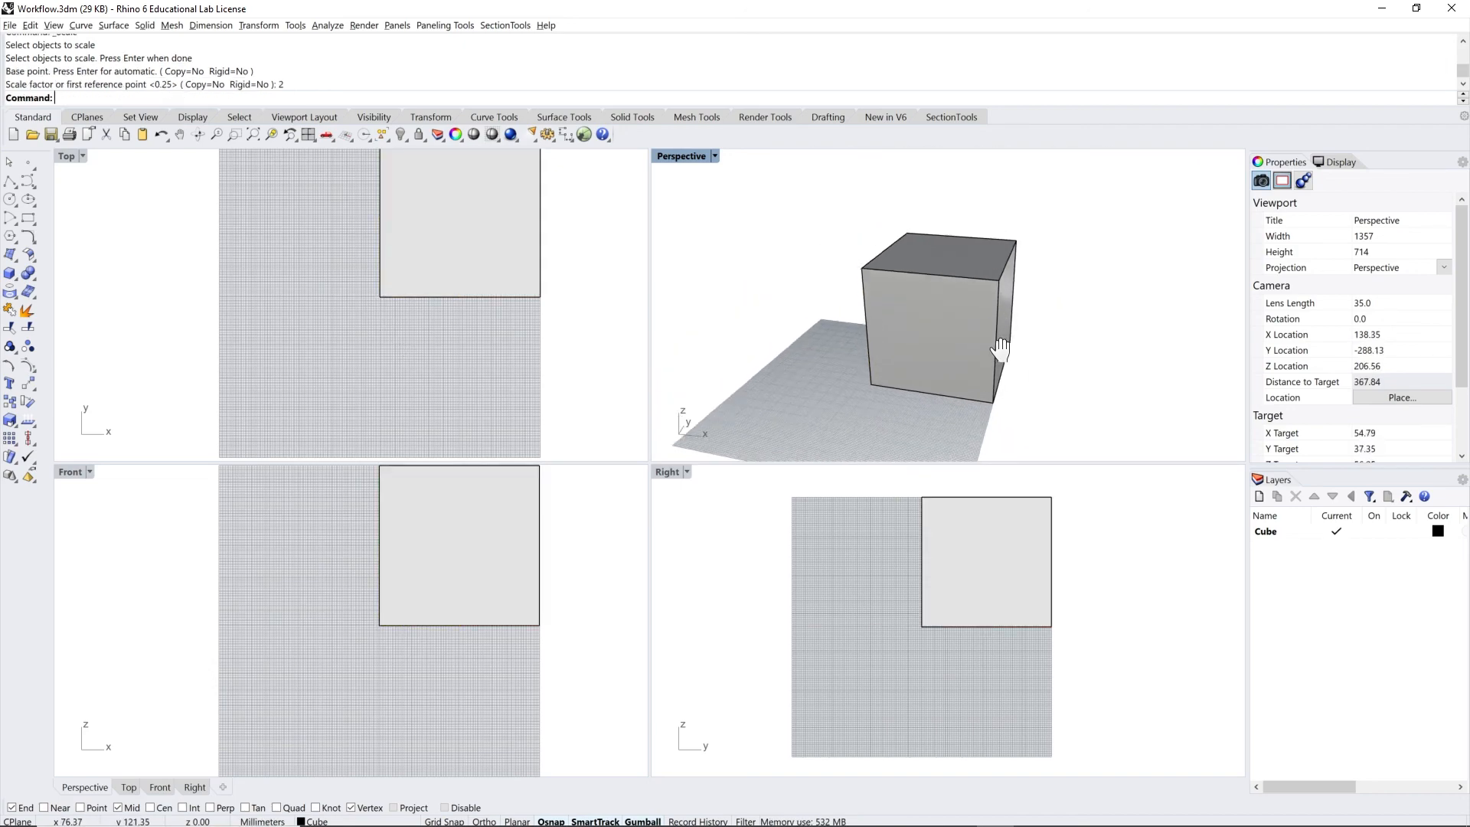